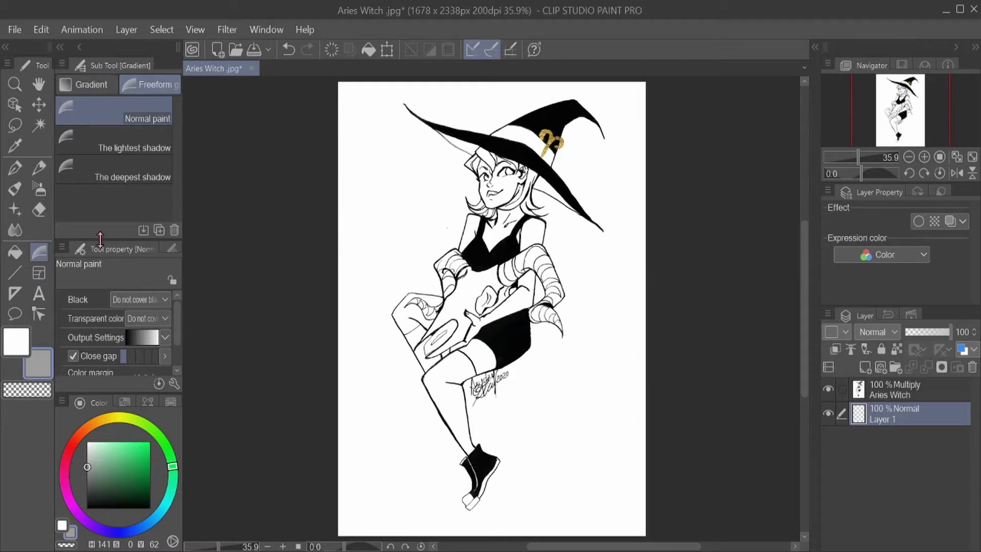
{"action": "key", "text": "ctrl+z"}
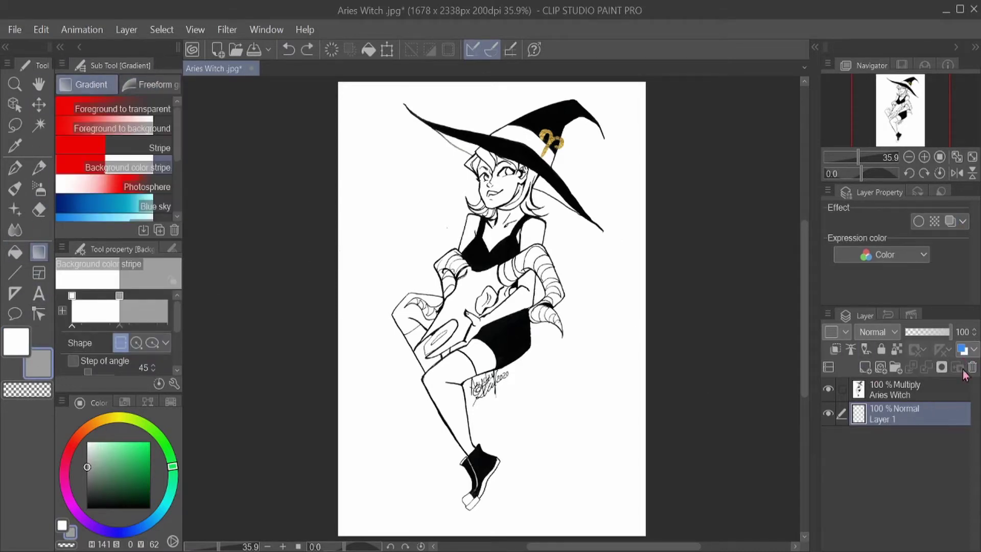
{"action": "key", "text": "ctrl+y"}
{"action": "key", "text": "ctrl+y"}
Add a folder with a new layer below the line art and paint the witch's face grey with the Oil paint brush.
{"action": "key", "text": "ctrl+alt+0"}
{"action": "key", "text": "p"}
{"action": "key", "text": "b"}
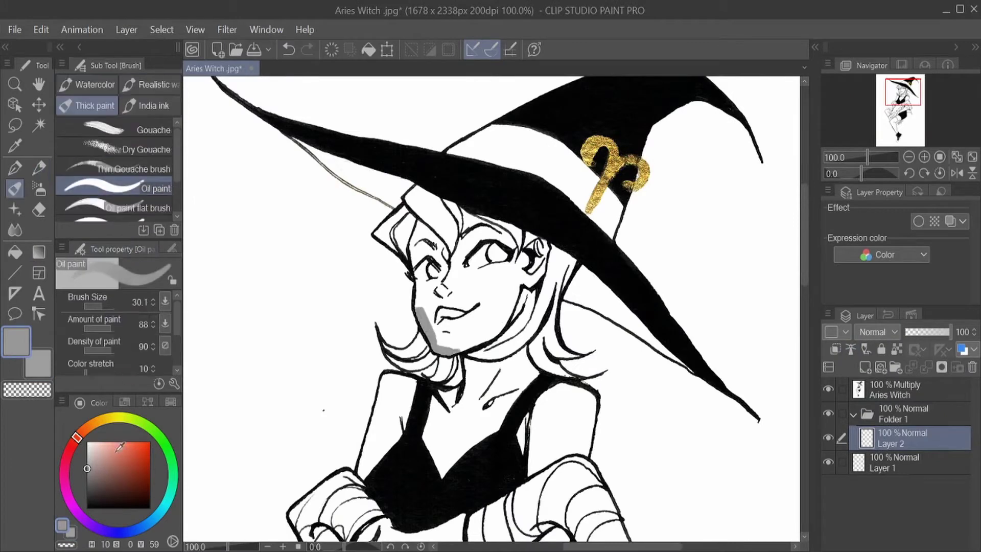
{"action": "mouse_move", "coordinate": [459, 245]}
{"action": "left_mouse_down"}
{"action": "mouse_move", "coordinate": [485, 317]}
{"action": "mouse_move", "coordinate": [429, 230]}
{"action": "mouse_move", "coordinate": [511, 389]}
{"action": "mouse_move", "coordinate": [450, 220]}
{"action": "left_mouse_up"}
{"action": "left_click_drag", "start_coordinate": [511, 245], "coordinate": [558, 286]}
Auto-select the white background on the Aries Witch line-art layer and invert the selection so it covers the figure.
{"action": "key", "text": "w"}
{"action": "left_click", "coordinate": [894, 390]}
{"action": "left_click", "coordinate": [664, 358]}
{"action": "key", "text": "ctrl+0"}
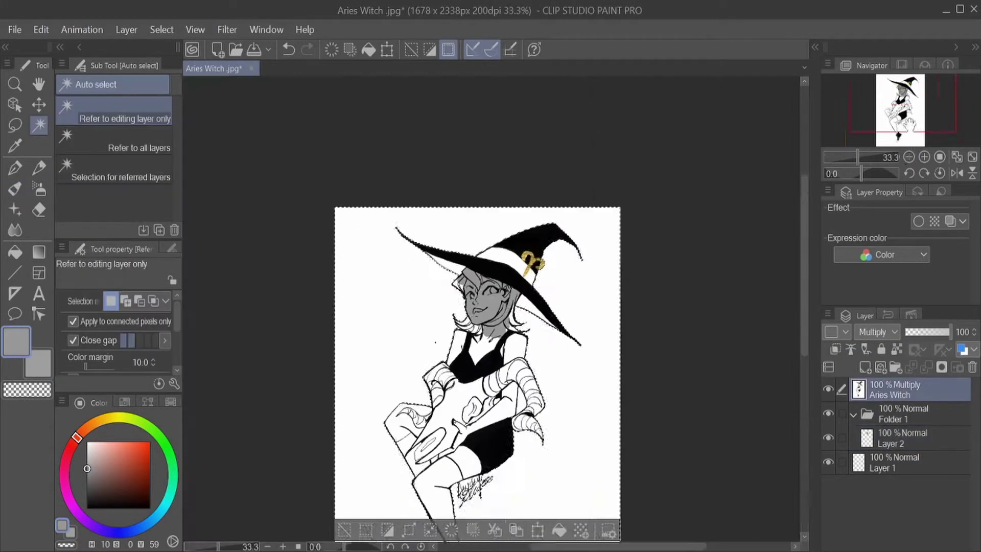
{"action": "key", "text": "ctrl+d"}
Fill the selected figure with grey on a new layer and move that layer below Layer 2.
{"action": "left_click", "coordinate": [899, 438]}
{"action": "left_click", "coordinate": [865, 367]}
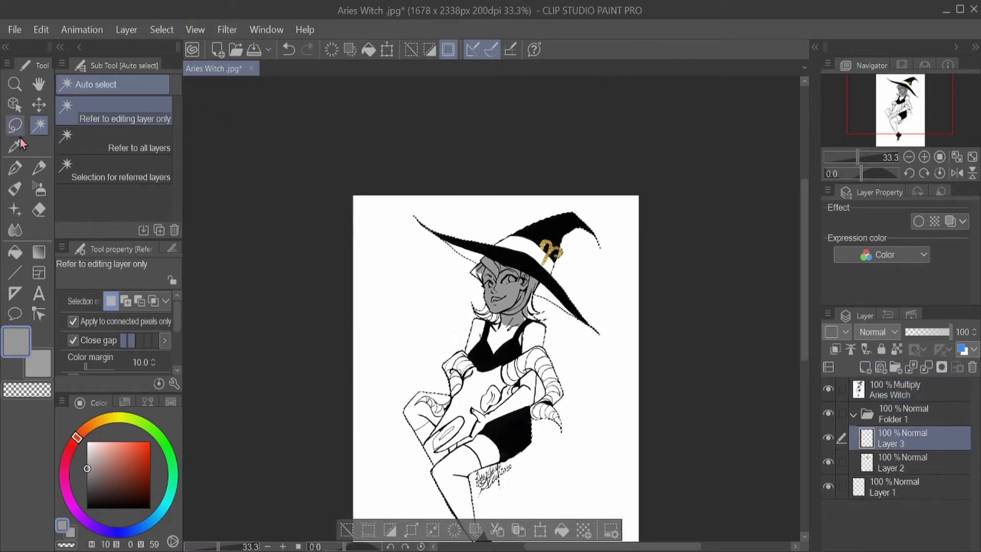
{"action": "key", "text": "g"}
{"action": "left_click", "coordinate": [529, 336]}
{"action": "left_click_drag", "start_coordinate": [899, 438], "coordinate": [900, 468]}
{"action": "left_click", "coordinate": [899, 438]}
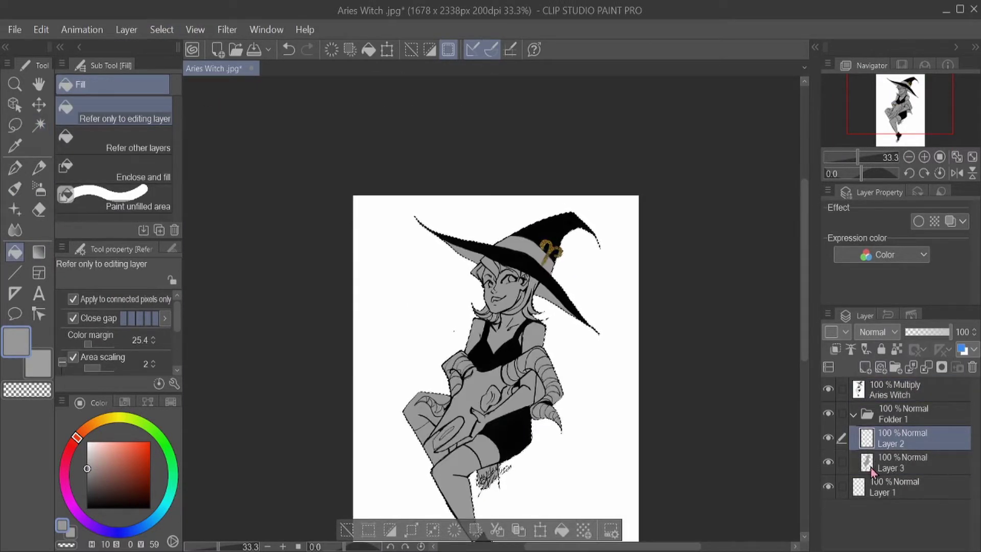
Paint the face, neck and shoulders in a pale skin tone (H36 S18 V100) on Layer 2 with the Oil paint brush.
{"action": "key", "text": "b"}
{"action": "key", "text": "ctrl+alt+0"}
{"action": "mouse_move", "coordinate": [488, 179]}
{"action": "left_mouse_down"}
{"action": "mouse_move", "coordinate": [473, 250]}
{"action": "mouse_move", "coordinate": [506, 317]}
{"action": "left_mouse_up"}
{"action": "mouse_move", "coordinate": [570, 241]}
{"action": "left_mouse_down"}
{"action": "mouse_move", "coordinate": [557, 306]}
{"action": "mouse_move", "coordinate": [511, 184]}
{"action": "mouse_move", "coordinate": [450, 307]}
{"action": "left_mouse_up"}
{"action": "left_click_drag", "start_coordinate": [516, 332], "coordinate": [583, 399]}
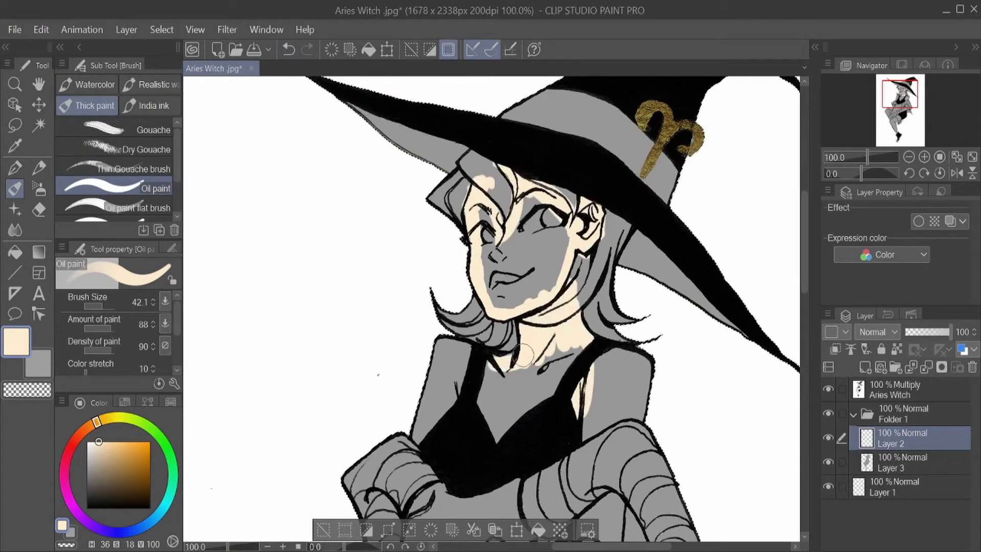
{"action": "left_click_drag", "start_coordinate": [435, 348], "coordinate": [473, 389]}
{"action": "mouse_move", "coordinate": [650, 352]}
{"action": "left_mouse_down"}
{"action": "mouse_move", "coordinate": [629, 398]}
{"action": "mouse_move", "coordinate": [588, 424]}
{"action": "mouse_move", "coordinate": [491, 368]}
{"action": "left_mouse_up"}
Erase the grey fill around the signature on Layer 3 with the Hard eraser.
{"action": "scroll", "coordinate": [490, 306], "scroll_direction": "down", "scroll_amount": 10}
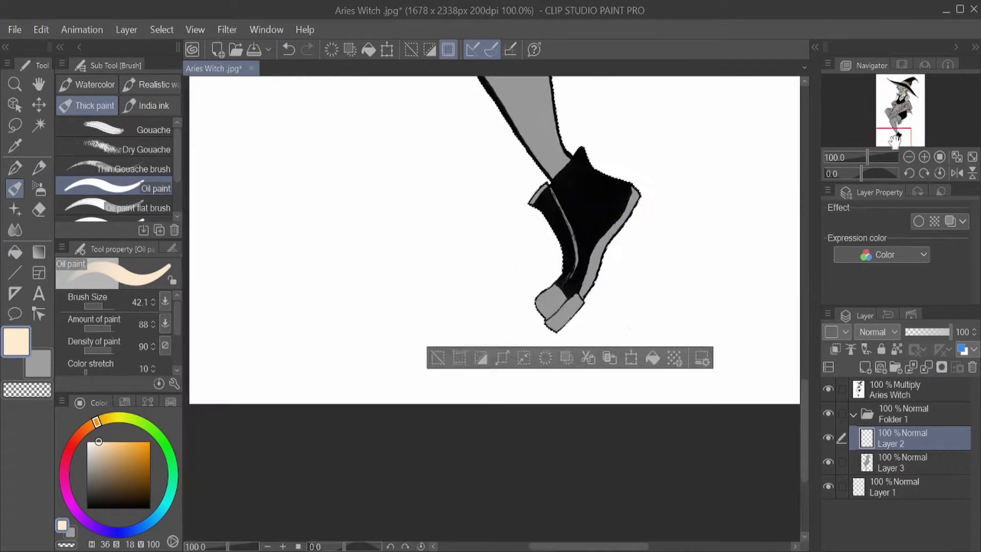
{"action": "scroll", "coordinate": [491, 307], "scroll_direction": "up", "scroll_amount": 6}
{"action": "left_click", "coordinate": [38, 210]}
{"action": "key", "text": "alt+bracketleft"}
{"action": "mouse_move", "coordinate": [603, 154]}
{"action": "left_mouse_down"}
{"action": "mouse_move", "coordinate": [646, 215]}
{"action": "mouse_move", "coordinate": [636, 158]}
{"action": "left_mouse_up"}
{"action": "scroll", "coordinate": [637, 159], "scroll_direction": "up", "scroll_amount": 8}
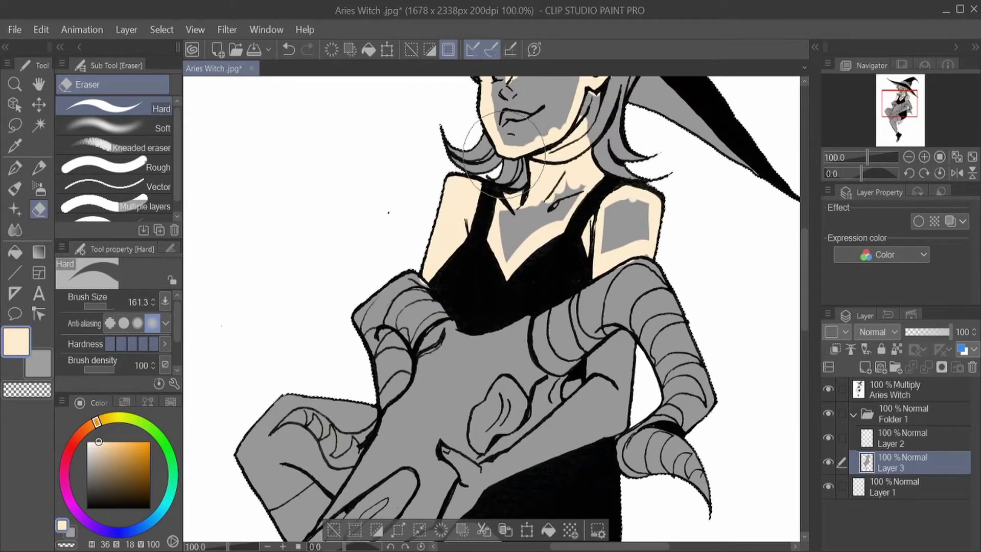
Paint the forearm and hand holding the skull in the skin tone on Layer 2, reducing the brush size to 30.1.
{"action": "key", "text": "b"}
{"action": "left_click", "coordinate": [886, 444]}
{"action": "scroll", "coordinate": [529, 304], "scroll_direction": "down", "scroll_amount": 8}
{"action": "mouse_move", "coordinate": [526, 241]}
{"action": "left_mouse_down"}
{"action": "mouse_move", "coordinate": [529, 305]}
{"action": "mouse_move", "coordinate": [377, 356]}
{"action": "left_mouse_up"}
{"action": "key", "text": "bracketleft"}
{"action": "key", "text": "bracketleft"}
{"action": "key", "text": "bracketleft"}
{"action": "key", "text": "bracketleft"}
{"action": "key", "text": "bracketleft"}
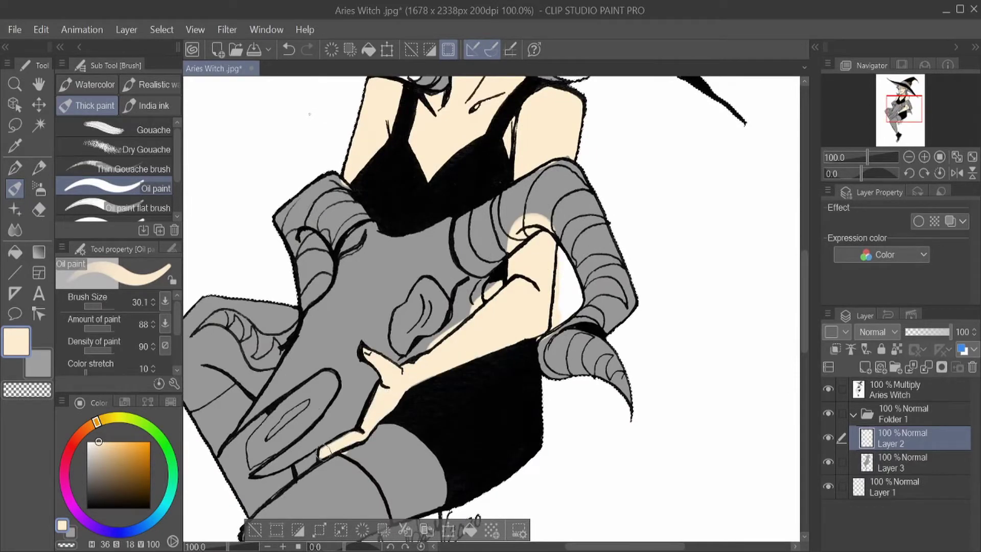
Paint the bare thigh and the raised knee area in the skin tone on Layer 2.
{"action": "scroll", "coordinate": [325, 452], "scroll_direction": "down", "scroll_amount": 8}
{"action": "left_click_drag", "start_coordinate": [465, 243], "coordinate": [511, 312]}
{"action": "key", "text": "ctrl+z"}
{"action": "mouse_move", "coordinate": [541, 253]}
{"action": "left_mouse_down"}
{"action": "mouse_move", "coordinate": [556, 294]}
{"action": "mouse_move", "coordinate": [472, 228]}
{"action": "left_mouse_up"}
{"action": "scroll", "coordinate": [490, 307], "scroll_direction": "up", "scroll_amount": 8}
{"action": "mouse_move", "coordinate": [358, 327]}
{"action": "left_mouse_down"}
{"action": "mouse_move", "coordinate": [318, 377]}
{"action": "mouse_move", "coordinate": [291, 356]}
{"action": "left_mouse_up"}
Erase the grey fill from the small gap between the hand and the leg on Layer 3.
{"action": "scroll", "coordinate": [490, 307], "scroll_direction": "down", "scroll_amount": 5}
{"action": "key", "text": "e"}
{"action": "key", "text": "alt+bracketleft"}
{"action": "scroll", "coordinate": [476, 326], "scroll_direction": "up", "scroll_amount": 10}
{"action": "key", "text": "alt+bracketright"}
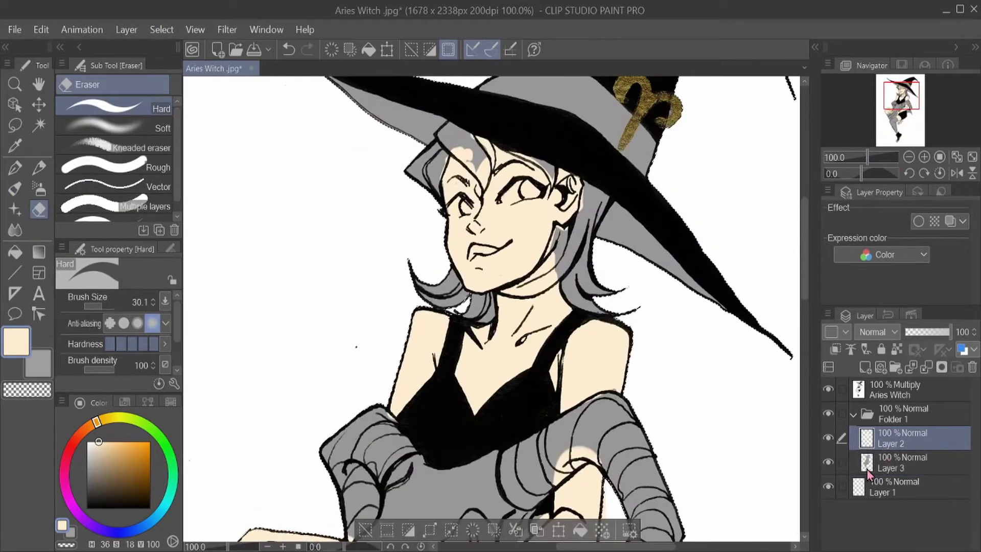
Paint the fringe off-white (H36 S8 V100) on a new layer, hiding the skin layer while working.
{"action": "left_click", "coordinate": [869, 373]}
{"action": "left_click", "coordinate": [12, 193]}
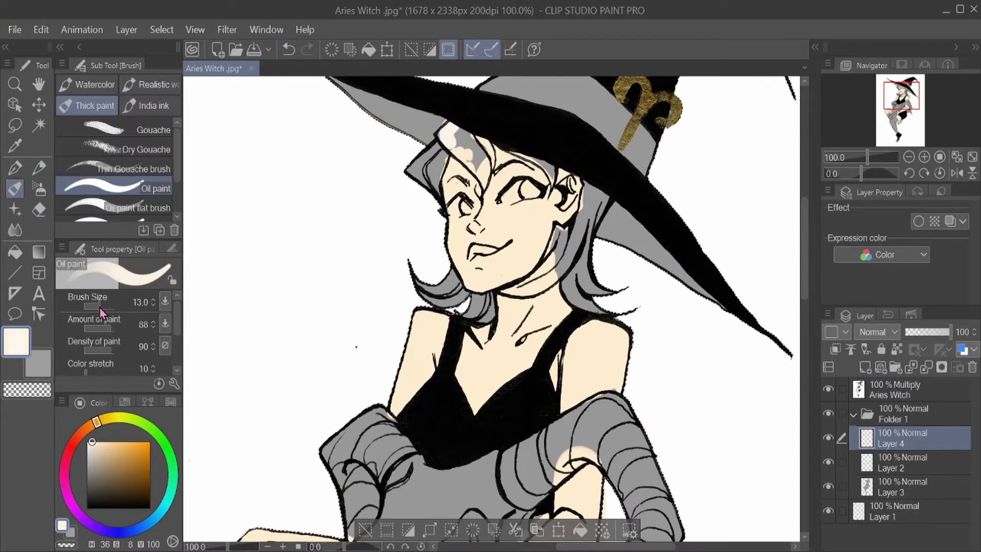
{"action": "left_click_drag", "start_coordinate": [481, 176], "coordinate": [466, 163]}
{"action": "key", "text": "ctrl+comma"}
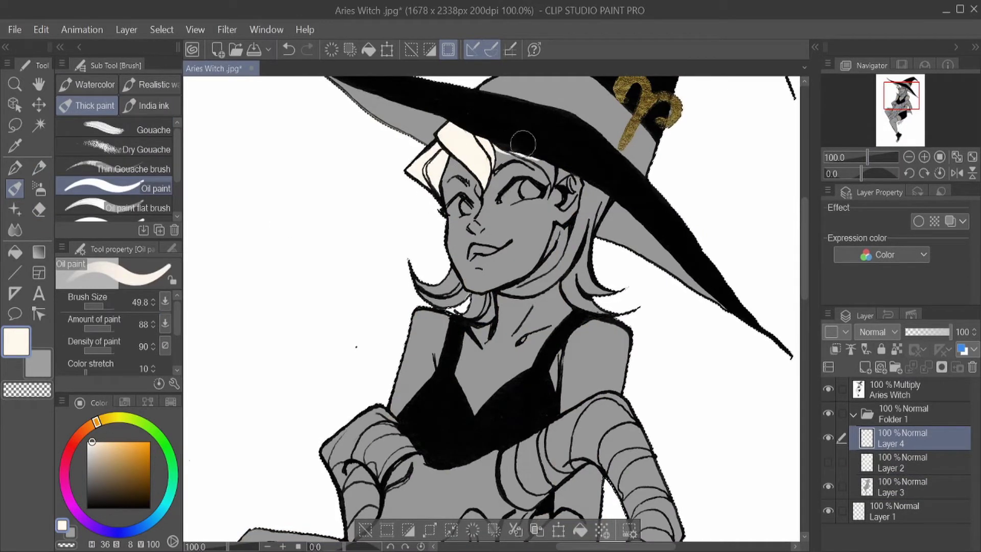
{"action": "left_click_drag", "start_coordinate": [541, 161], "coordinate": [525, 153]}
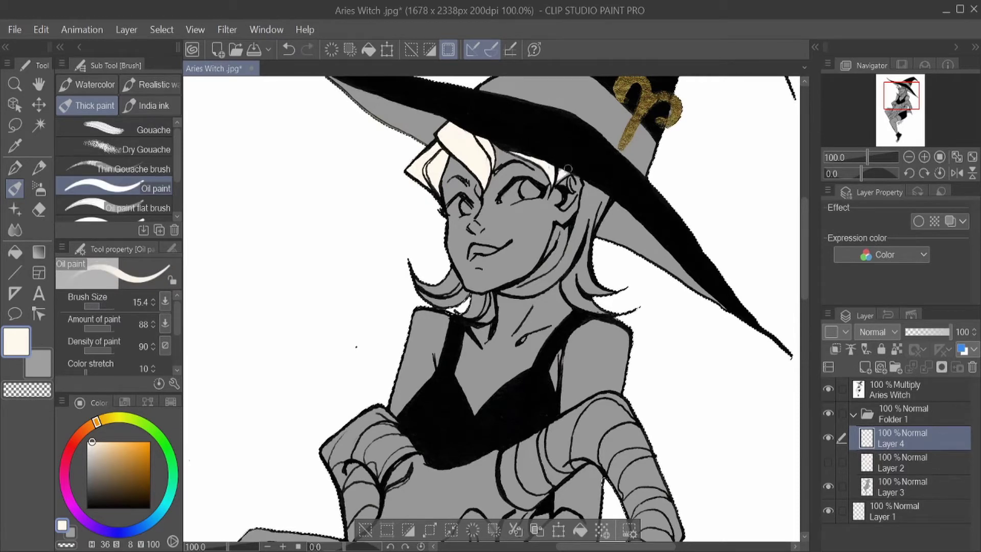
Paint the remaining hair strands around the face and neck off-white and show the skin layer again.
{"action": "left_click", "coordinate": [109, 305]}
{"action": "left_click_drag", "start_coordinate": [571, 176], "coordinate": [593, 280]}
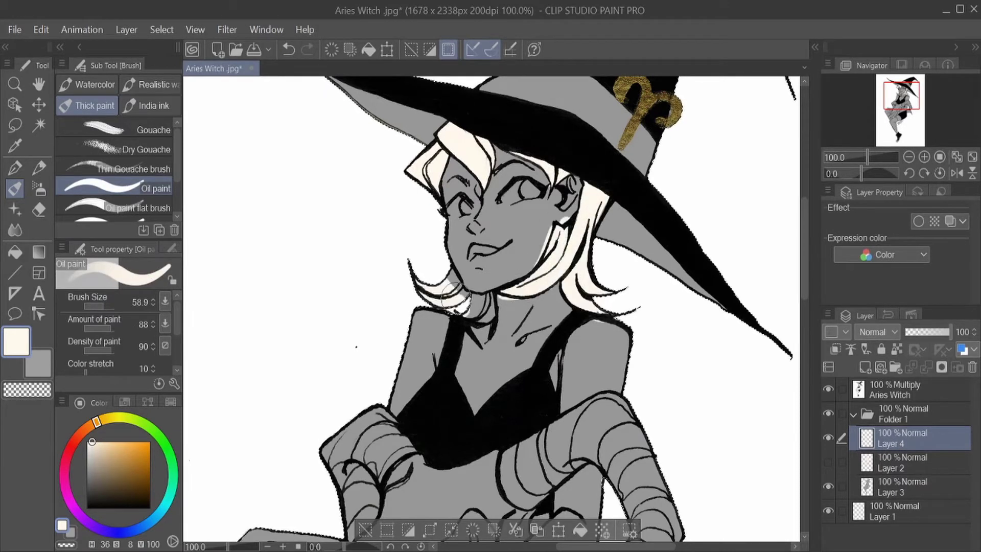
{"action": "key", "text": "e"}
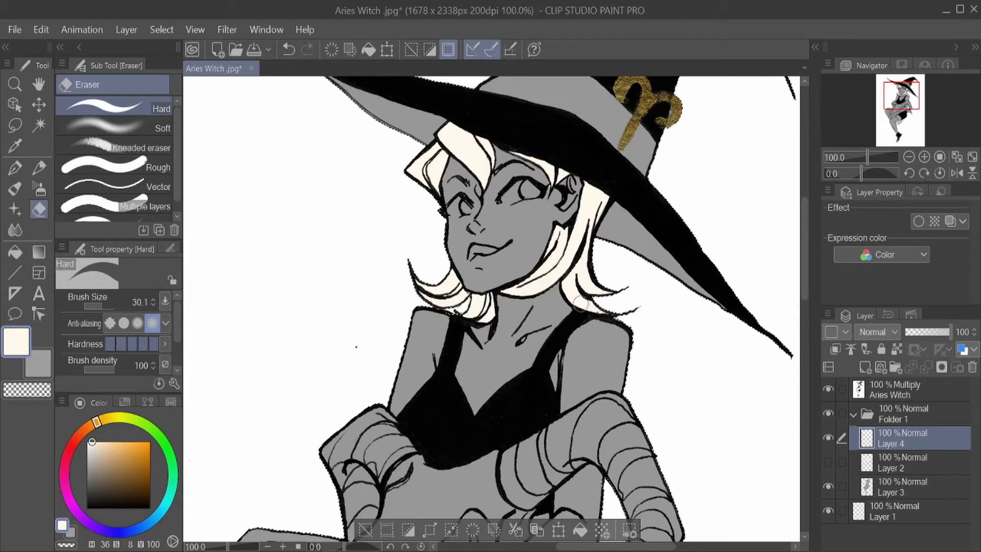
{"action": "key", "text": "b"}
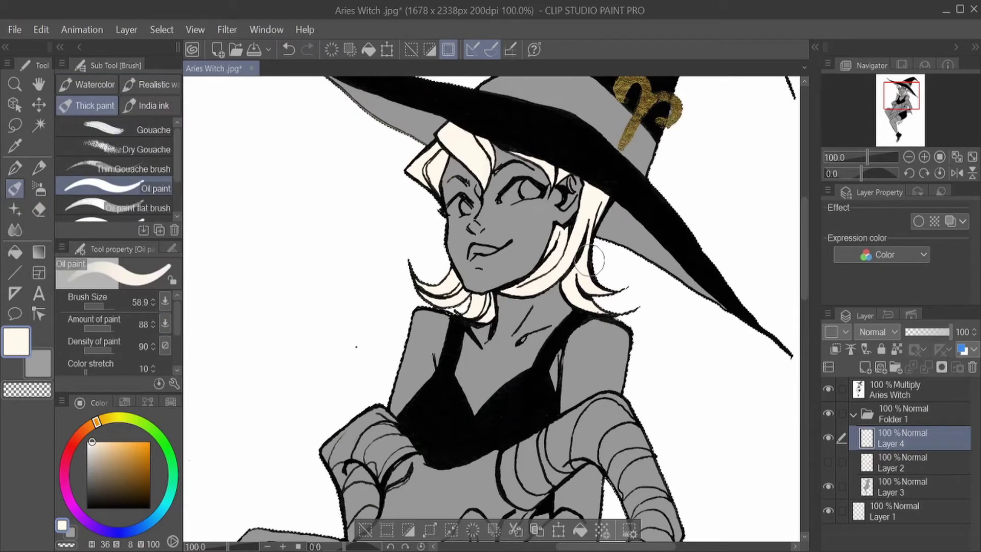
{"action": "left_click", "coordinate": [828, 461]}
{"action": "left_click", "coordinate": [829, 462]}
{"action": "left_click", "coordinate": [828, 461]}
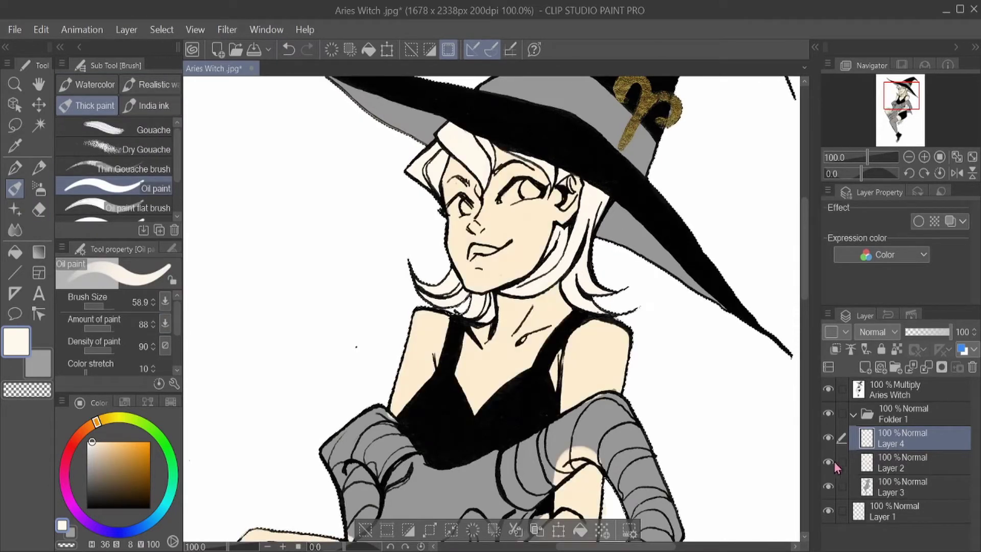
Colour the eye whites on one new layer and the irises red (H3 S90 V98) on another with the Mechanical pencil.
{"action": "left_click", "coordinate": [866, 367]}
{"action": "key", "text": "p"}
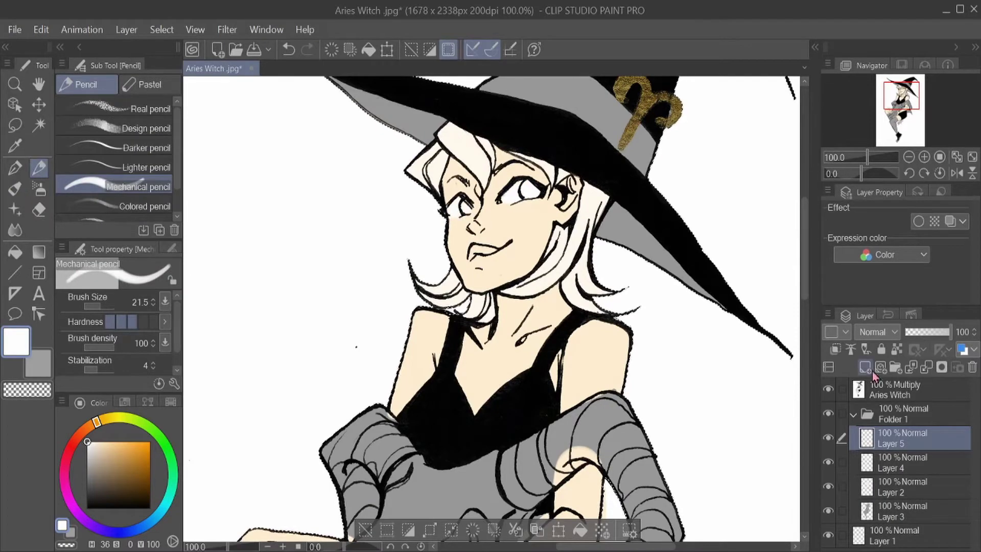
{"action": "left_click", "coordinate": [872, 371]}
{"action": "left_click", "coordinate": [73, 442]}
{"action": "left_click", "coordinate": [144, 443]}
{"action": "left_click_drag", "start_coordinate": [524, 190], "coordinate": [537, 191]}
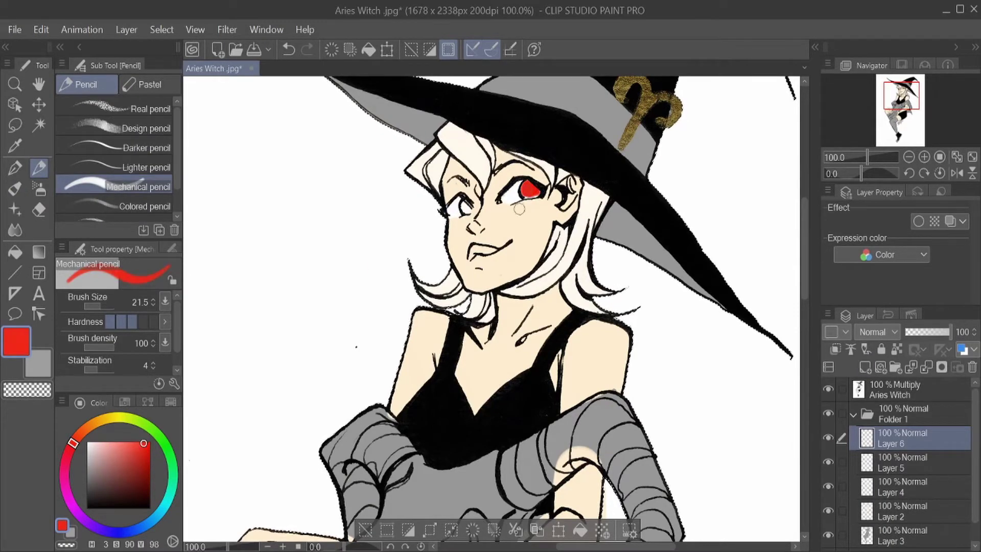
{"action": "left_click", "coordinate": [924, 157]}
{"action": "left_click_drag", "start_coordinate": [488, 312], "coordinate": [499, 313]}
Add a new layer directly above Layer 4 for the red clothing.
{"action": "left_click_drag", "start_coordinate": [900, 94], "coordinate": [900, 120]}
{"action": "left_click", "coordinate": [909, 173]}
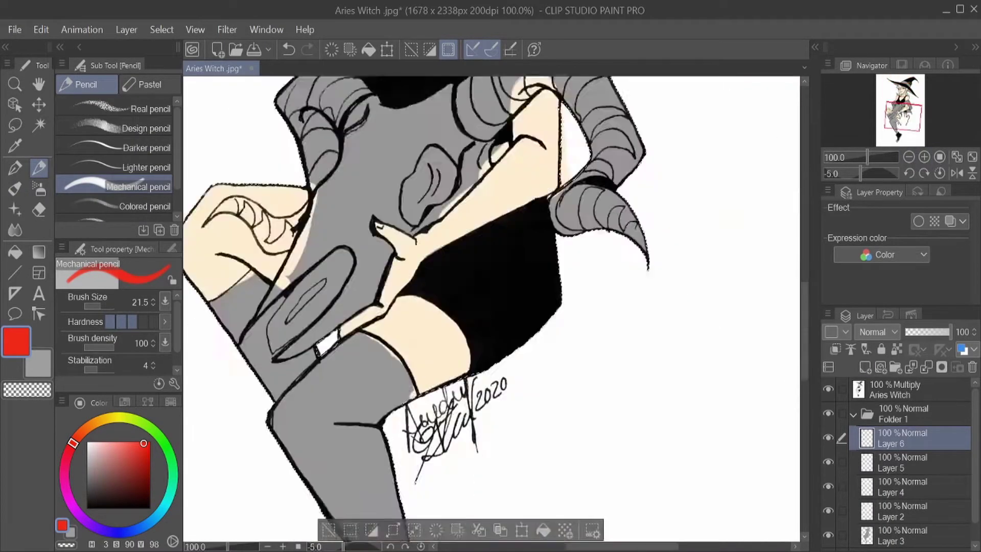
{"action": "left_click", "coordinate": [899, 486]}
{"action": "key", "text": "ctrl+minus"}
{"action": "left_click", "coordinate": [865, 367]}
{"action": "left_click", "coordinate": [939, 157]}
{"action": "left_click", "coordinate": [939, 173]}
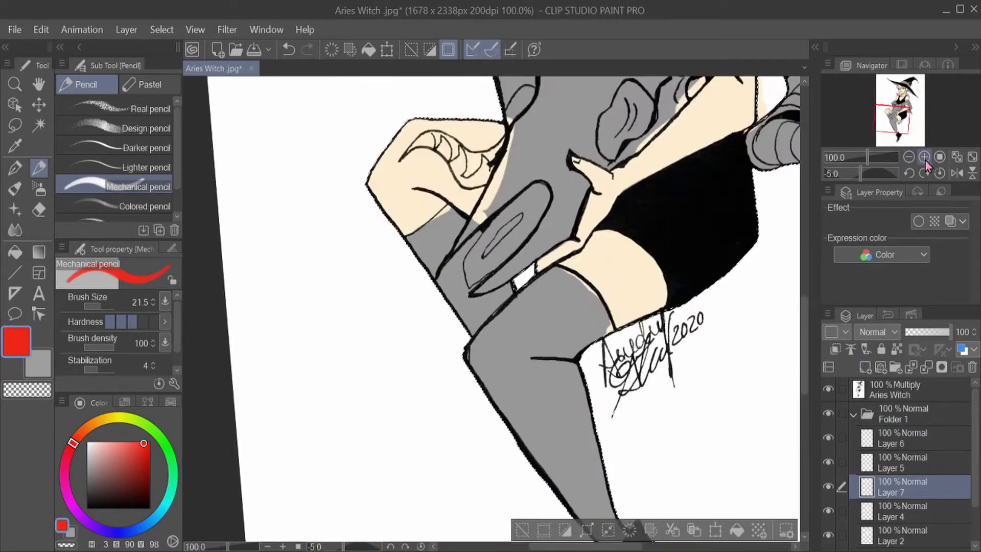
Paint both stockings pure red (H0 S100 V100) on Layer 7 with the Oil paint brush.
{"action": "left_click", "coordinate": [150, 441]}
{"action": "left_click", "coordinate": [15, 189]}
{"action": "left_click_drag", "start_coordinate": [300, 362], "coordinate": [495, 295]}
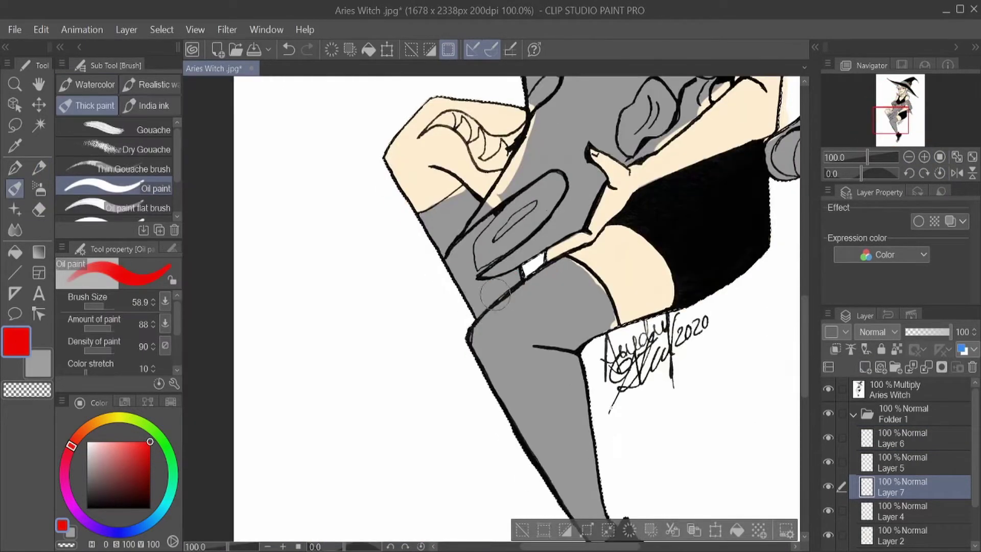
{"action": "left_click_drag", "start_coordinate": [467, 210], "coordinate": [397, 41]}
{"action": "mouse_move", "coordinate": [450, 118]}
{"action": "left_mouse_down"}
{"action": "mouse_move", "coordinate": [511, 246]}
{"action": "mouse_move", "coordinate": [486, 128]}
{"action": "mouse_move", "coordinate": [537, 151]}
{"action": "mouse_move", "coordinate": [450, 215]}
{"action": "left_mouse_up"}
{"action": "left_click_drag", "start_coordinate": [511, 154], "coordinate": [511, 332]}
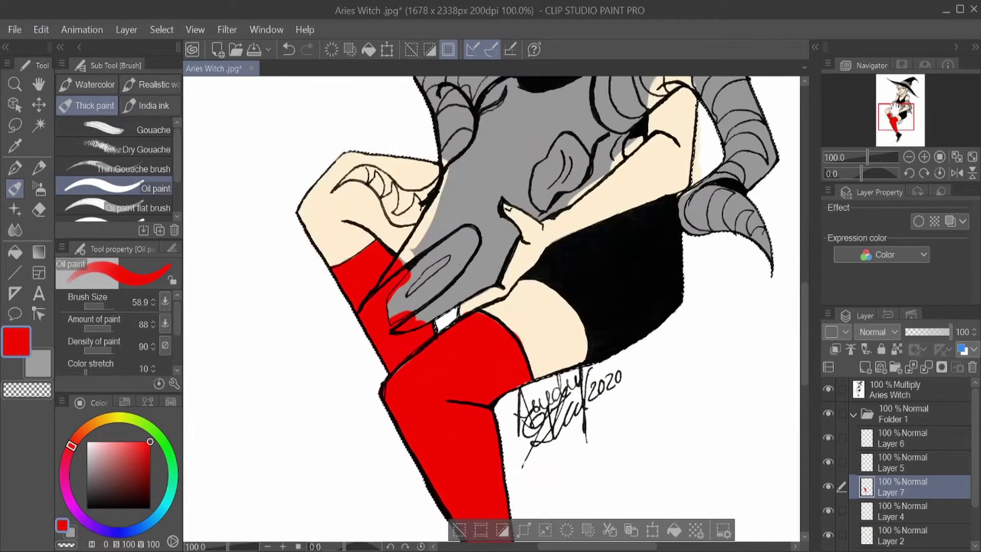
Paint the hat band and the underside of the brim red on Layer 7 and erase the spilled paint.
{"action": "left_click_drag", "start_coordinate": [511, 128], "coordinate": [511, 485]}
{"action": "mouse_move", "coordinate": [389, 127]}
{"action": "left_mouse_down"}
{"action": "mouse_move", "coordinate": [513, 296]}
{"action": "mouse_move", "coordinate": [430, 286]}
{"action": "left_mouse_up"}
{"action": "mouse_move", "coordinate": [552, 271]}
{"action": "left_mouse_down"}
{"action": "mouse_move", "coordinate": [705, 316]}
{"action": "mouse_move", "coordinate": [716, 352]}
{"action": "left_mouse_up"}
{"action": "key", "text": "e"}
{"action": "scroll", "coordinate": [715, 306], "scroll_direction": "up", "scroll_amount": 5}
{"action": "mouse_move", "coordinate": [565, 329]}
{"action": "left_mouse_down"}
{"action": "mouse_move", "coordinate": [537, 368]}
{"action": "mouse_move", "coordinate": [591, 263]}
{"action": "mouse_move", "coordinate": [524, 138]}
{"action": "mouse_move", "coordinate": [651, 289]}
{"action": "left_mouse_up"}
{"action": "scroll", "coordinate": [651, 289], "scroll_direction": "down", "scroll_amount": 5}
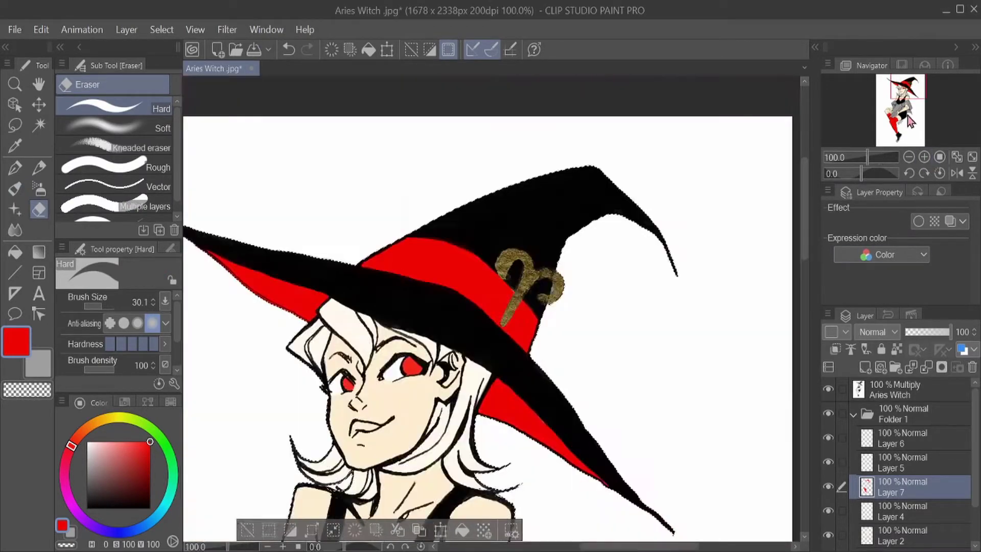
Erase the stray red along the upper edge of the far stocking on Layer 7.
{"action": "scroll", "coordinate": [651, 289], "scroll_direction": "down", "scroll_amount": 10}
{"action": "scroll", "coordinate": [650, 289], "scroll_direction": "up", "scroll_amount": 5}
{"action": "left_click_drag", "start_coordinate": [331, 344], "coordinate": [347, 333]}
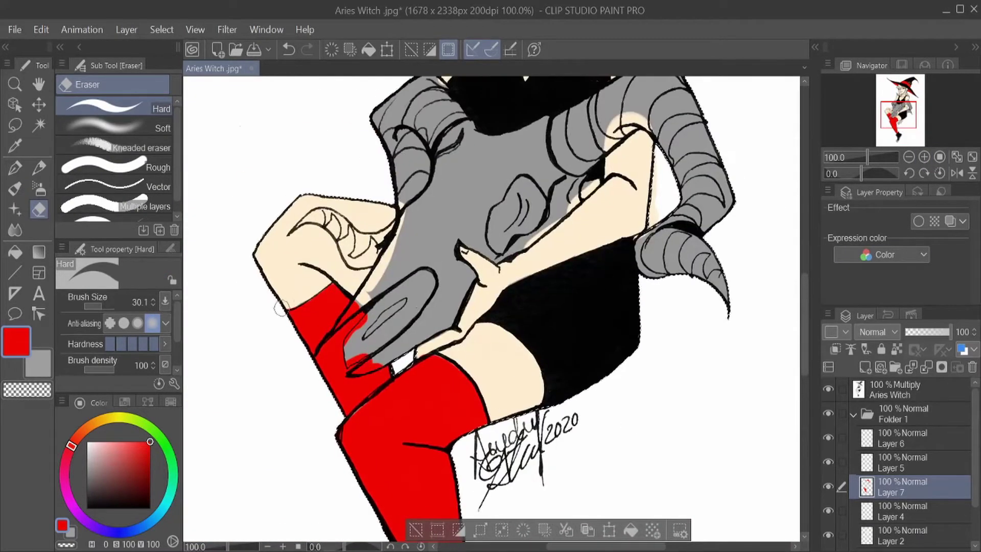
{"action": "left_click_drag", "start_coordinate": [298, 302], "coordinate": [308, 377]}
Paint the ram skull cream (H27 S9 V100) on a new layer at the top of the folder with the Oil paint brush.
{"action": "left_click", "coordinate": [864, 367]}
{"action": "left_click", "coordinate": [306, 328], "text": "alt"}
{"action": "left_click", "coordinate": [39, 168]}
{"action": "left_click", "coordinate": [14, 191]}
{"action": "mouse_move", "coordinate": [440, 345]}
{"action": "left_mouse_down"}
{"action": "mouse_move", "coordinate": [396, 384]}
{"action": "mouse_move", "coordinate": [450, 391]}
{"action": "left_mouse_up"}
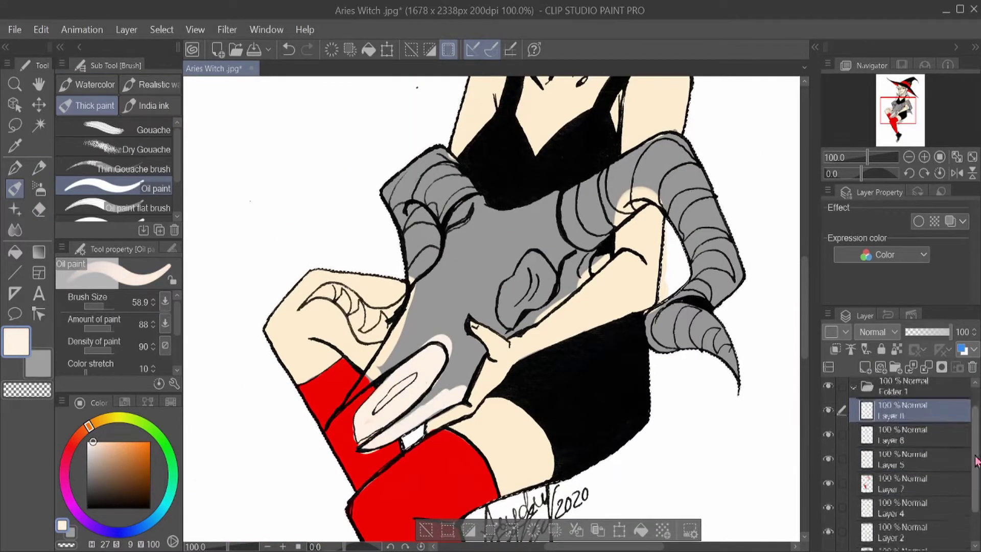
{"action": "mouse_move", "coordinate": [434, 358]}
{"action": "left_mouse_down"}
{"action": "mouse_move", "coordinate": [501, 286]}
{"action": "mouse_move", "coordinate": [580, 250]}
{"action": "mouse_move", "coordinate": [450, 205]}
{"action": "left_mouse_up"}
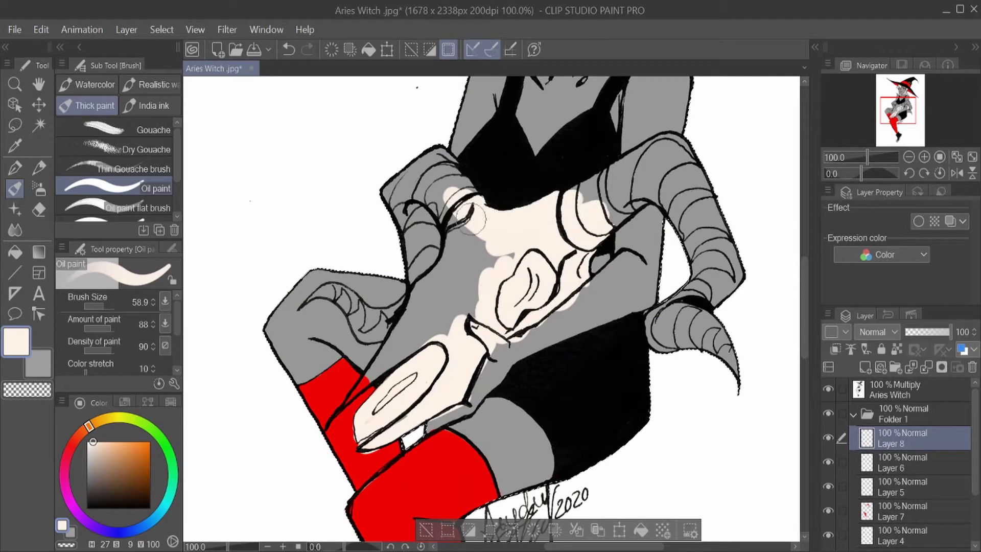
{"action": "left_click_drag", "start_coordinate": [511, 210], "coordinate": [450, 291]}
{"action": "mouse_move", "coordinate": [357, 383]}
{"action": "left_mouse_down"}
{"action": "mouse_move", "coordinate": [481, 307]}
{"action": "mouse_move", "coordinate": [511, 235]}
{"action": "left_mouse_up"}
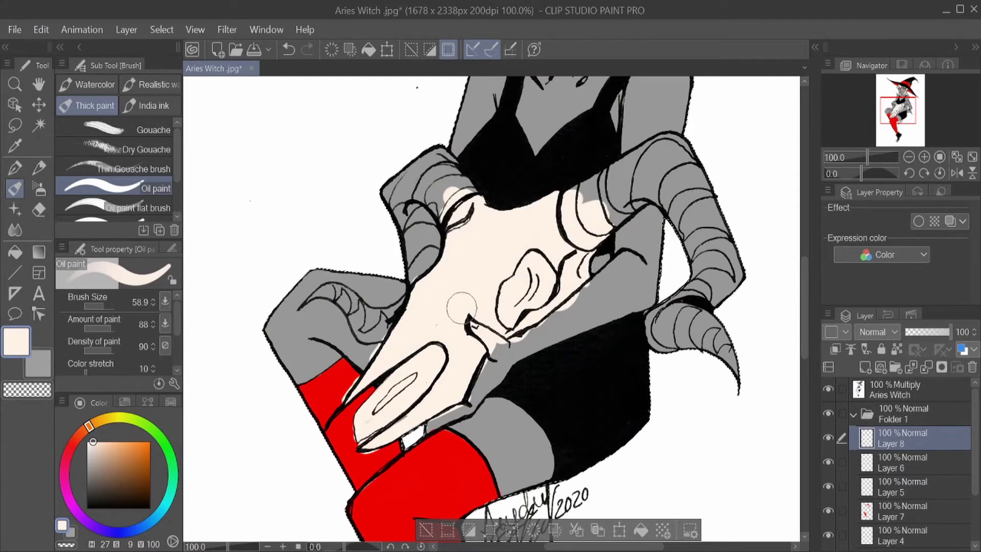
Erase the cream paint overlapping the fingers and the skull's outer edges on Layer 8.
{"action": "key", "text": "e"}
{"action": "left_click_drag", "start_coordinate": [532, 342], "coordinate": [488, 338]}
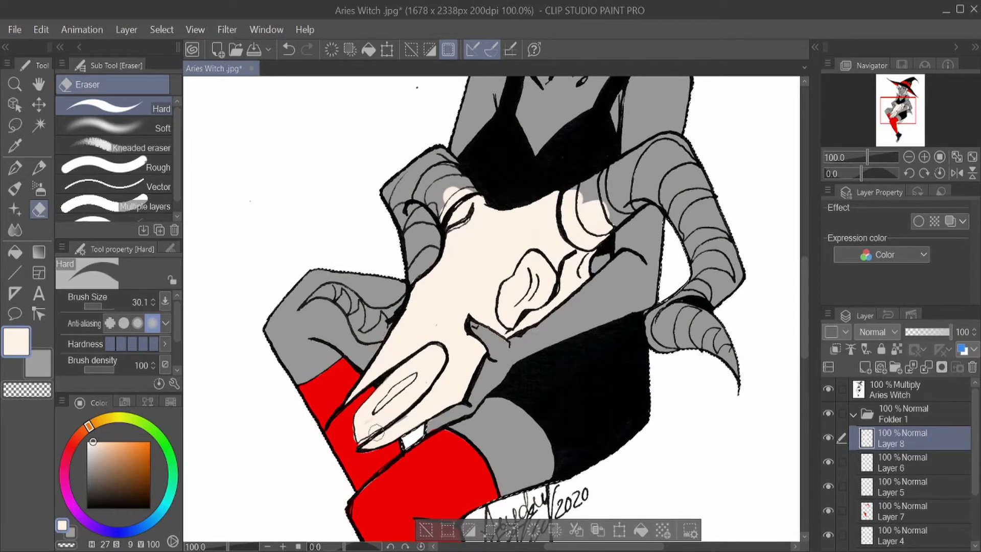
{"action": "key", "text": "b"}
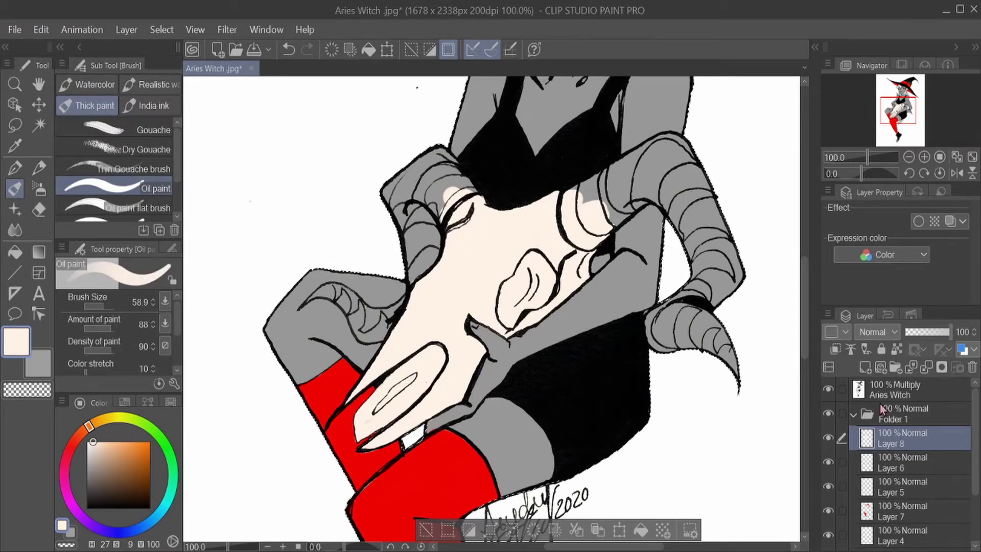
Paint the skull's horns dark brown (H28 S32 V20) on a new layer above the skull with the Oil paint brush.
{"action": "key", "text": "ctrl+shift+n"}
{"action": "left_click", "coordinate": [374, 431], "text": "alt"}
{"action": "key", "text": "e"}
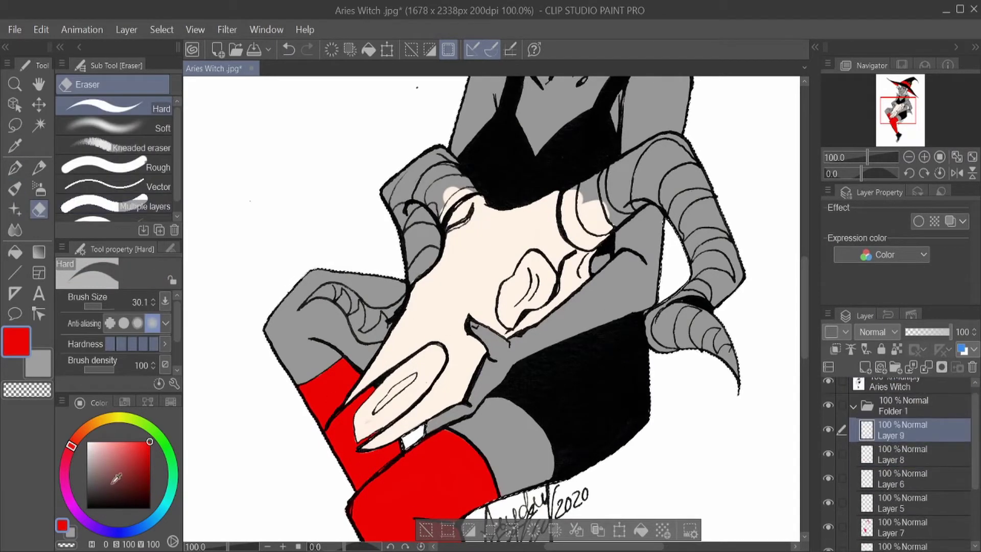
{"action": "left_click", "coordinate": [89, 425]}
{"action": "left_click", "coordinate": [107, 494]}
{"action": "key", "text": "p"}
{"action": "key", "text": "e"}
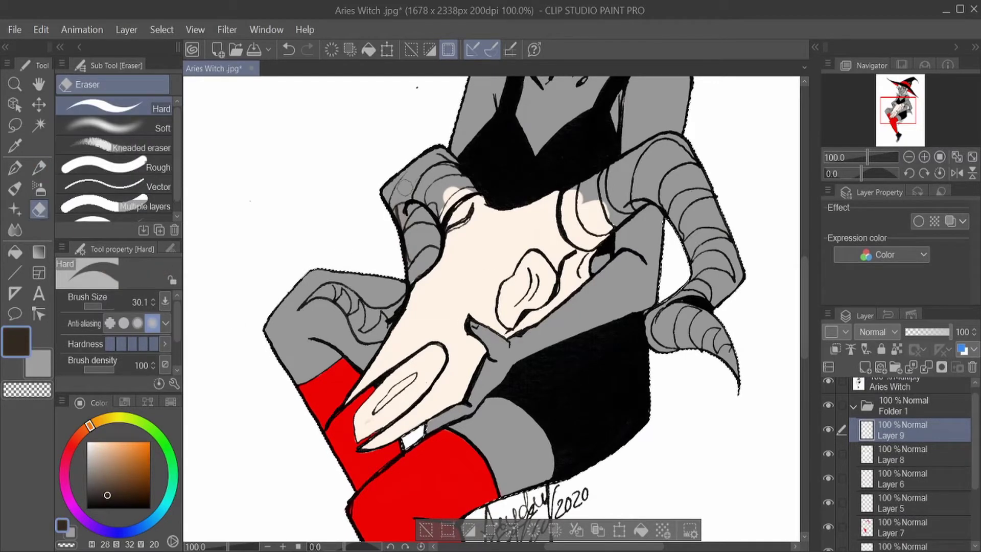
{"action": "key", "text": "b"}
{"action": "mouse_move", "coordinate": [404, 187]}
{"action": "left_mouse_down"}
{"action": "mouse_move", "coordinate": [423, 189]}
{"action": "mouse_move", "coordinate": [423, 256]}
{"action": "left_mouse_up"}
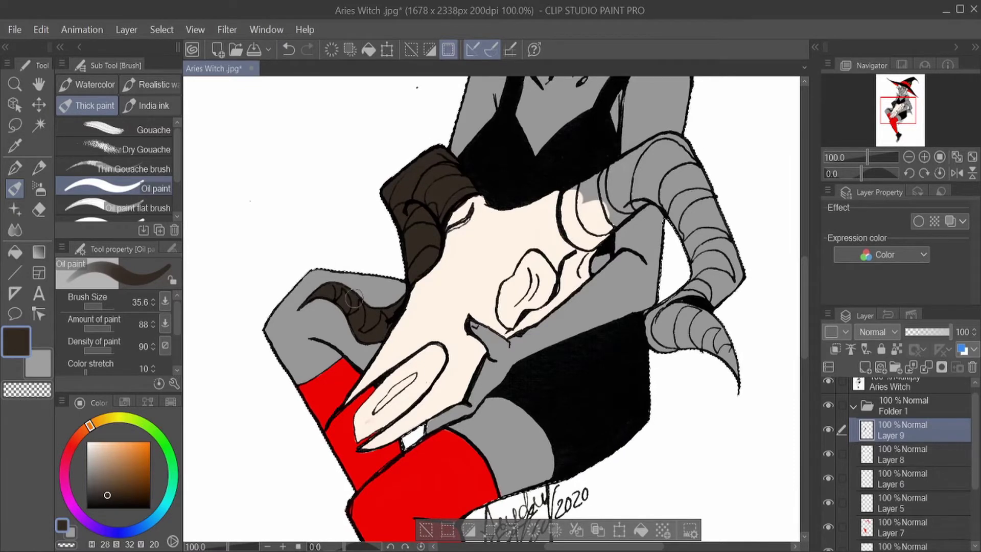
{"action": "left_click_drag", "start_coordinate": [621, 197], "coordinate": [591, 236]}
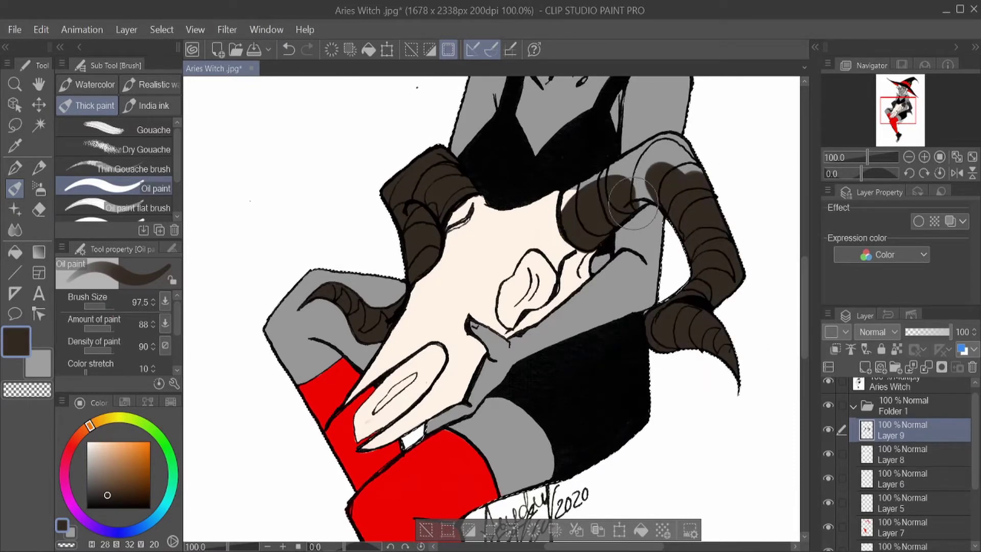
{"action": "key", "text": "e"}
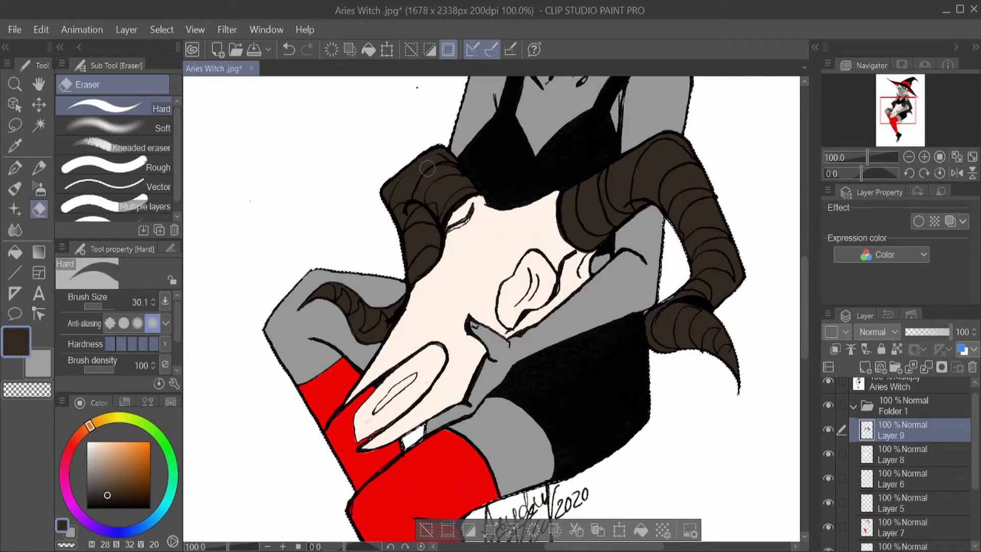
Touch up the cream skin (H37 S18 V100) on Layer 2 with the Oil paint brush and the hard eraser.
{"action": "scroll", "coordinate": [895, 478], "scroll_direction": "down", "scroll_amount": 3}
{"action": "left_click", "coordinate": [14, 189]}
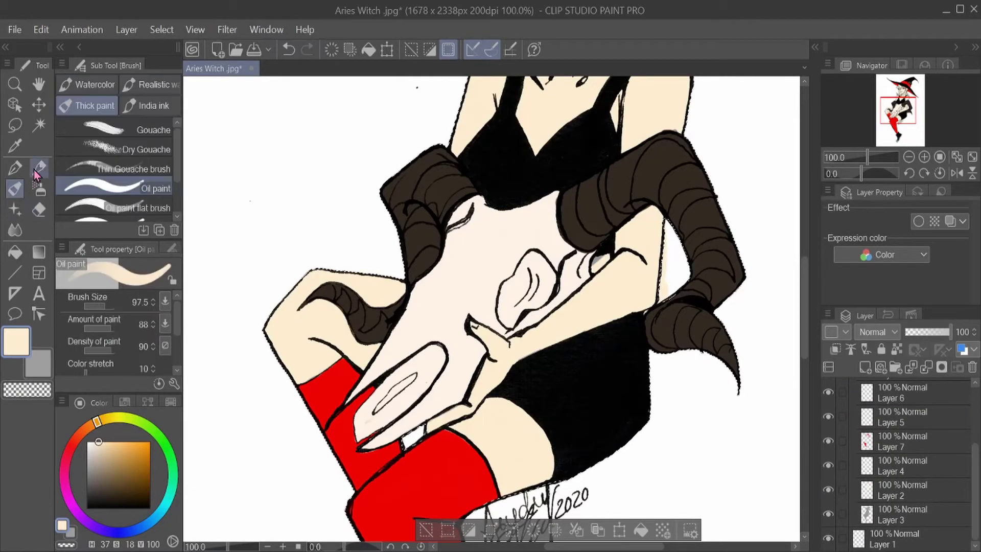
{"action": "key", "text": "e"}
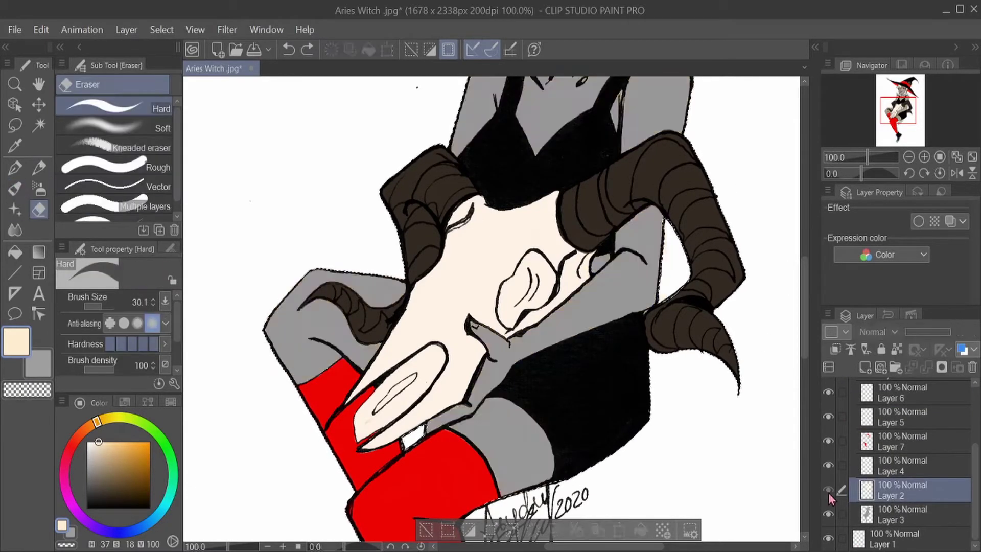
{"action": "key", "text": "alt+bracketleft"}
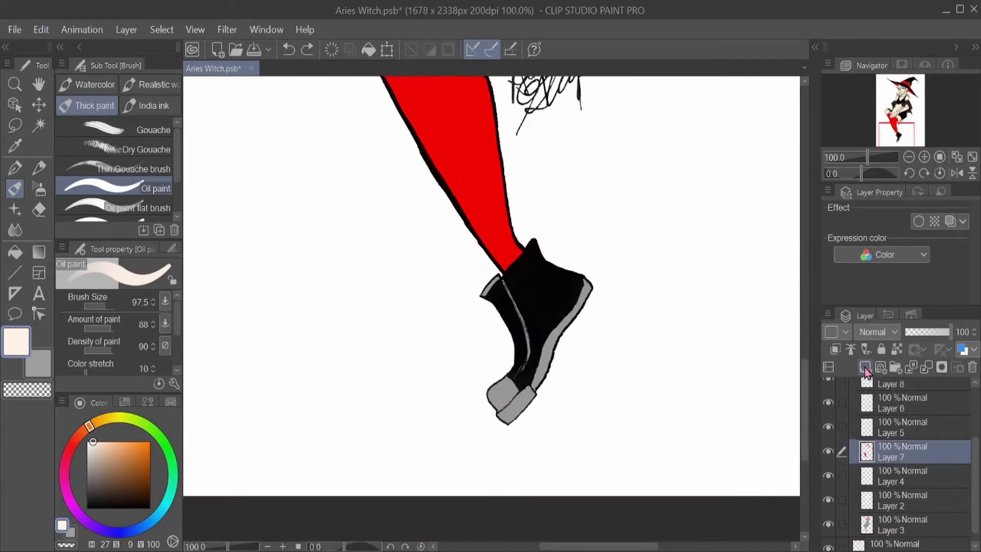
Paint the boot's grey sole areas white (H27 S0 V100) on a new layer directly above the stocking layer.
{"action": "scroll", "coordinate": [871, 533], "scroll_direction": "down", "scroll_amount": 1}
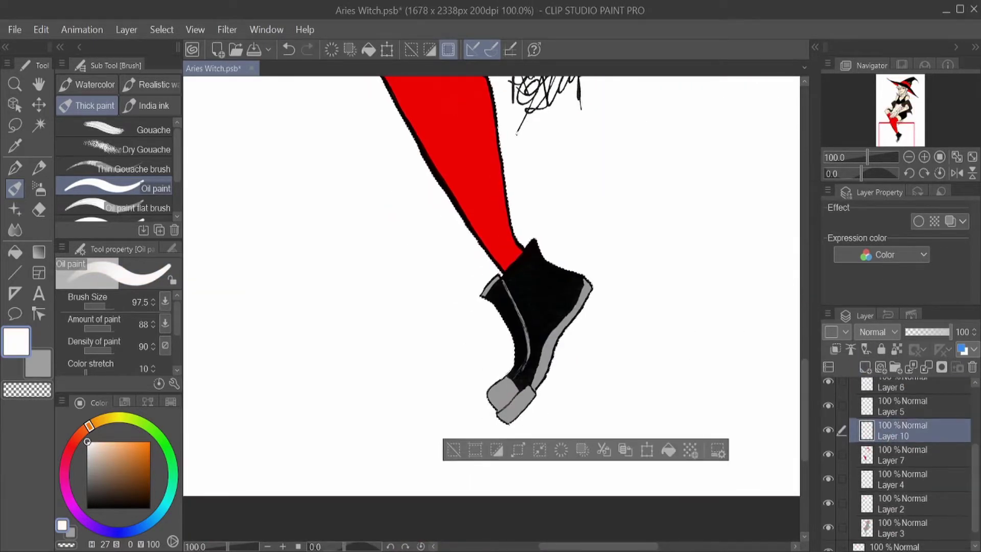
{"action": "left_click_drag", "start_coordinate": [511, 409], "coordinate": [493, 351]}
{"action": "mouse_move", "coordinate": [900, 132]}
{"action": "left_mouse_down"}
{"action": "mouse_move", "coordinate": [914, 105]}
{"action": "mouse_move", "coordinate": [915, 118]}
{"action": "left_mouse_up"}
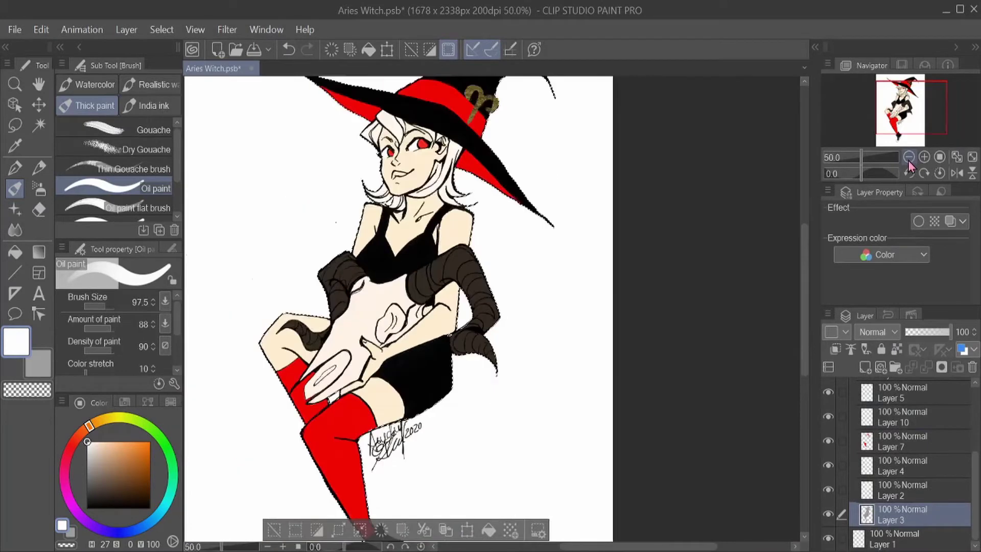
{"action": "key", "text": "ctrl+minus"}
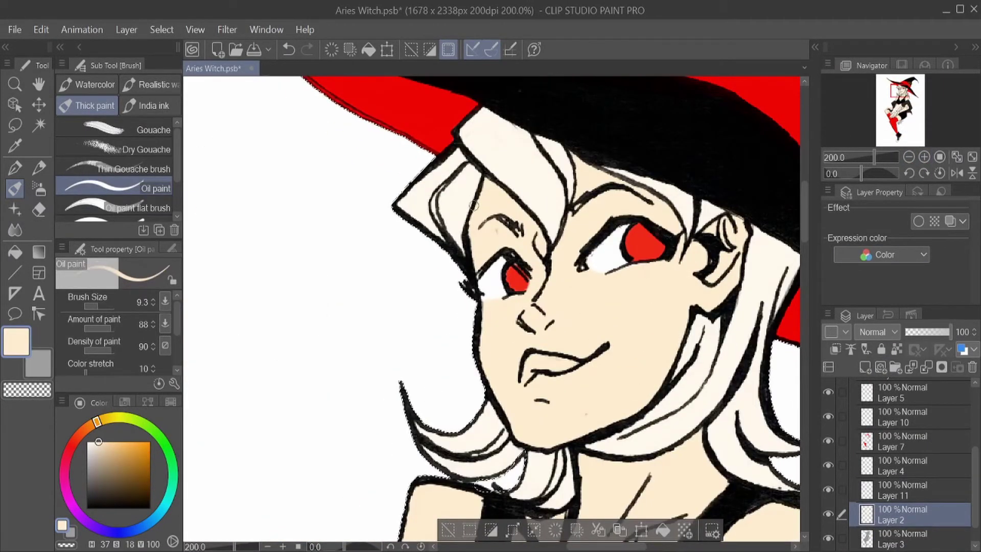
Paint the lips on a new layer directly above the skin, using the red sampled from the hat.
{"action": "key", "text": "ctrl+shift+n"}
{"action": "left_click", "coordinate": [433, 126], "text": "alt"}
{"action": "mouse_move", "coordinate": [523, 376]}
{"action": "left_mouse_down"}
{"action": "mouse_move", "coordinate": [536, 358]}
{"action": "mouse_move", "coordinate": [577, 364]}
{"action": "left_mouse_up"}
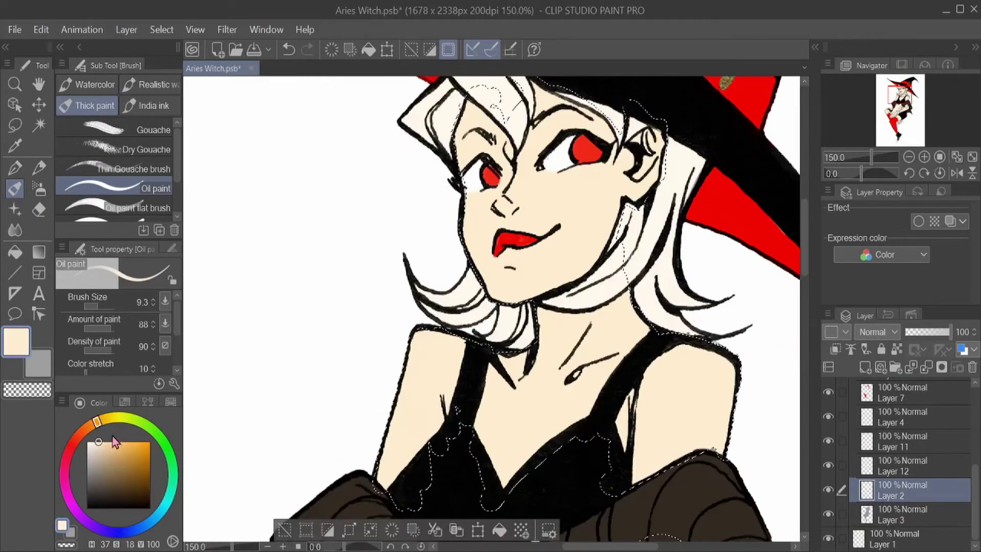
Shade the face under the hair and around the ear on Layer 2 with peach (H22 S36 V89), blending into sampled skin cream.
{"action": "left_click", "coordinate": [85, 429]}
{"action": "left_click", "coordinate": [118, 455]}
{"action": "left_click", "coordinate": [884, 107]}
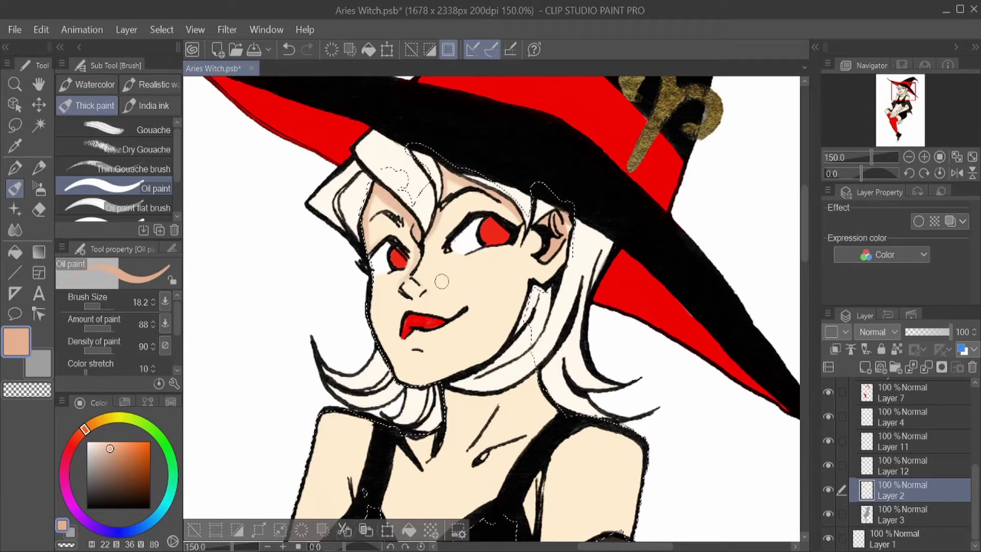
{"action": "left_click", "coordinate": [417, 353], "text": "alt"}
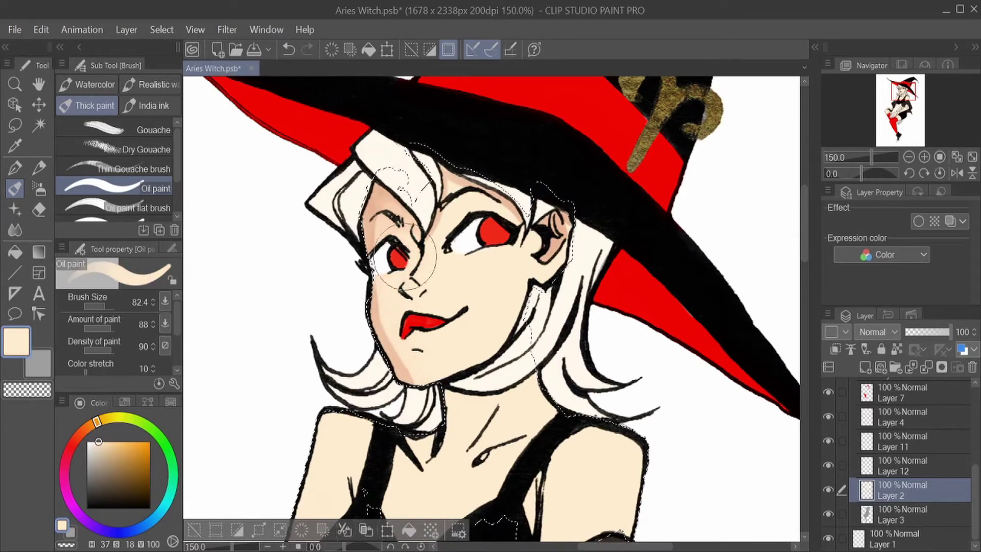
Add finer peach shadows around the far eye, nose and jaw using sampled shadow tones and a smaller Oil paint brush.
{"action": "key", "text": "bracketleft"}
{"action": "key", "text": "bracketleft"}
{"action": "key", "text": "bracketleft"}
{"action": "left_click", "coordinate": [409, 189], "text": "alt"}
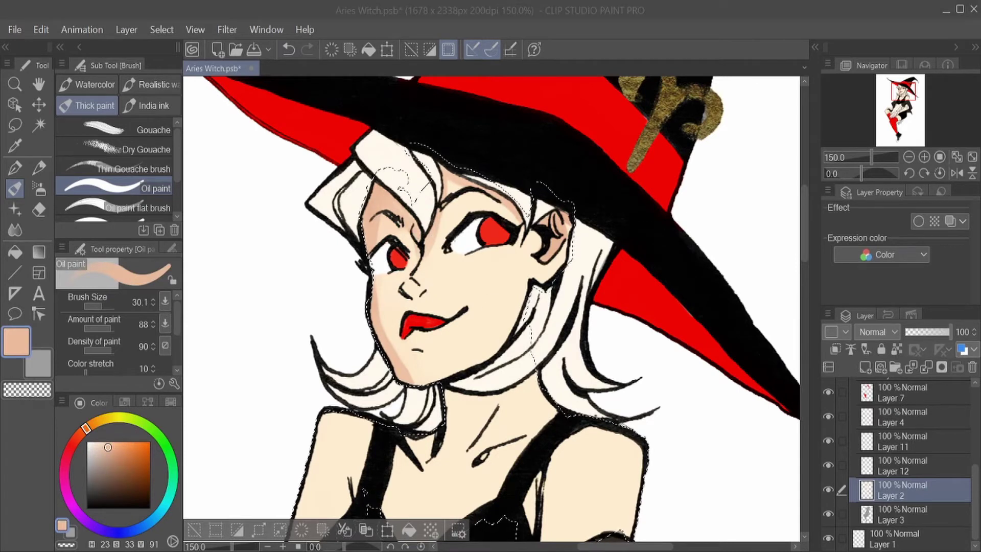
{"action": "key", "text": "bracketleft"}
{"action": "key", "text": "bracketleft"}
{"action": "key", "text": "bracketleft"}
{"action": "key", "text": "bracketleft"}
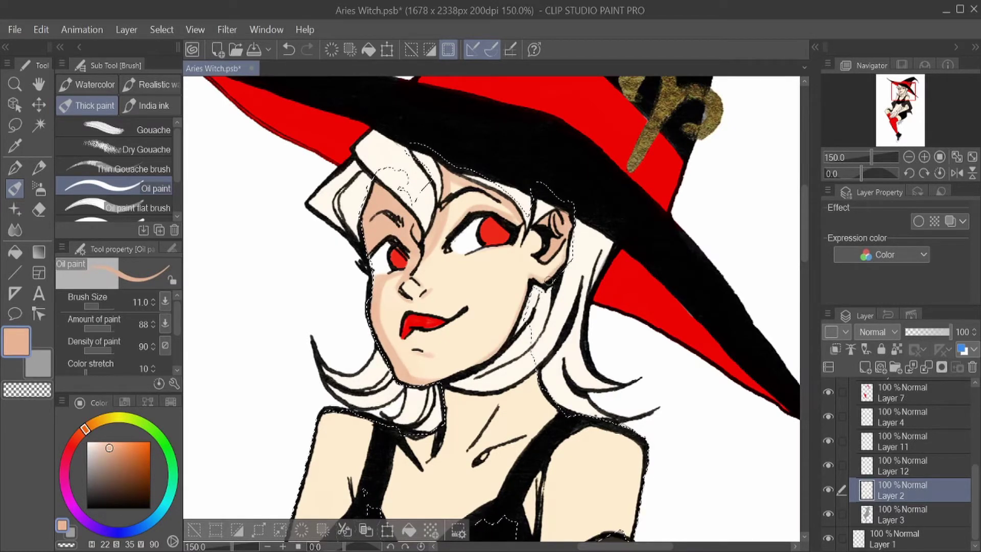
Shade the neck below the chin and hair in peach (H22 S35 V90) with the Oil paint brush at size 42.1.
{"action": "key", "text": "bracketright"}
{"action": "key", "text": "bracketright"}
{"action": "key", "text": "bracketright"}
{"action": "key", "text": "bracketright"}
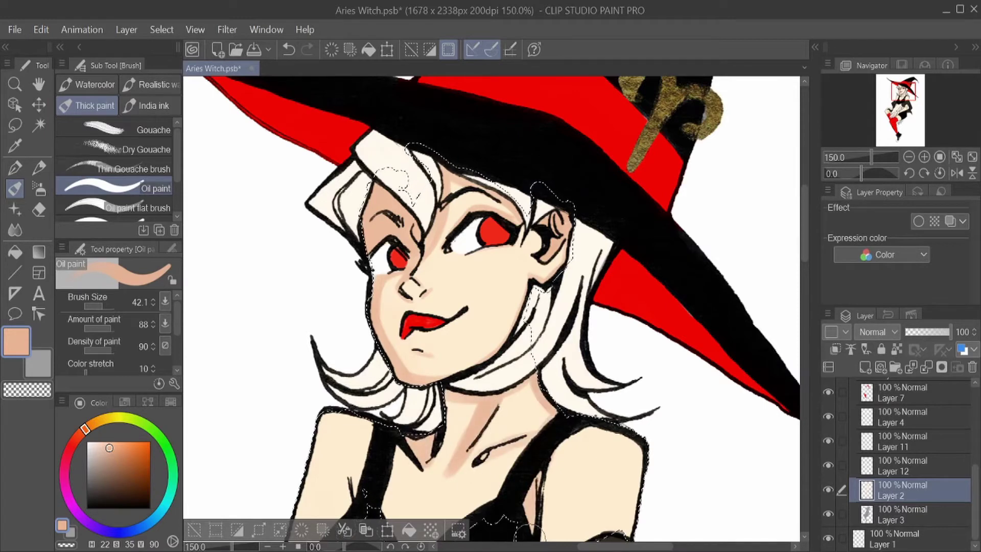
Shade the shoulders, upper arms and cleavage at brush size 30.1, alternating sampled peach and skin cream to blend the edges.
{"action": "left_click_drag", "start_coordinate": [361, 520], "coordinate": [435, 305]}
{"action": "key", "text": "bracketleft"}
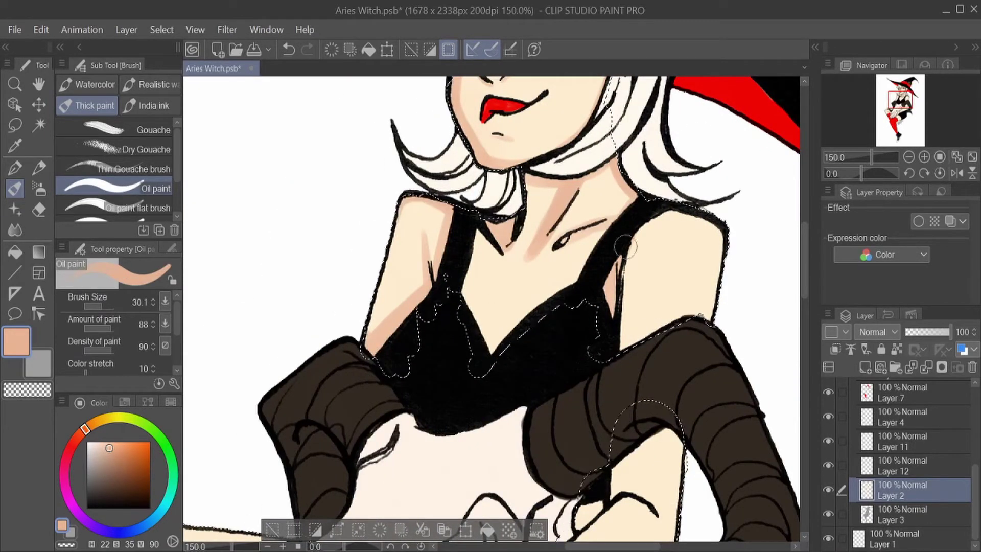
{"action": "left_click", "coordinate": [541, 274], "text": "alt"}
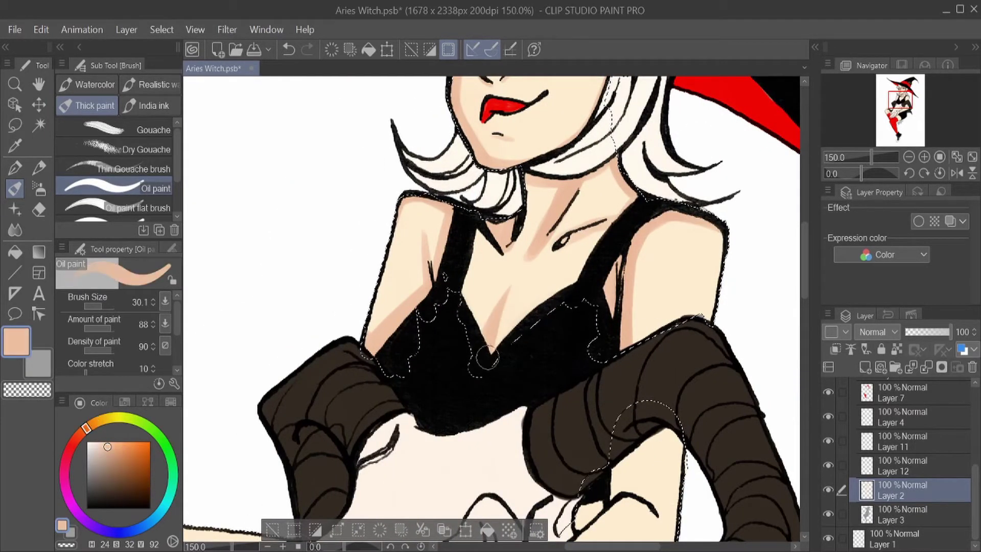
{"action": "left_click_drag", "start_coordinate": [466, 236], "coordinate": [428, 227]}
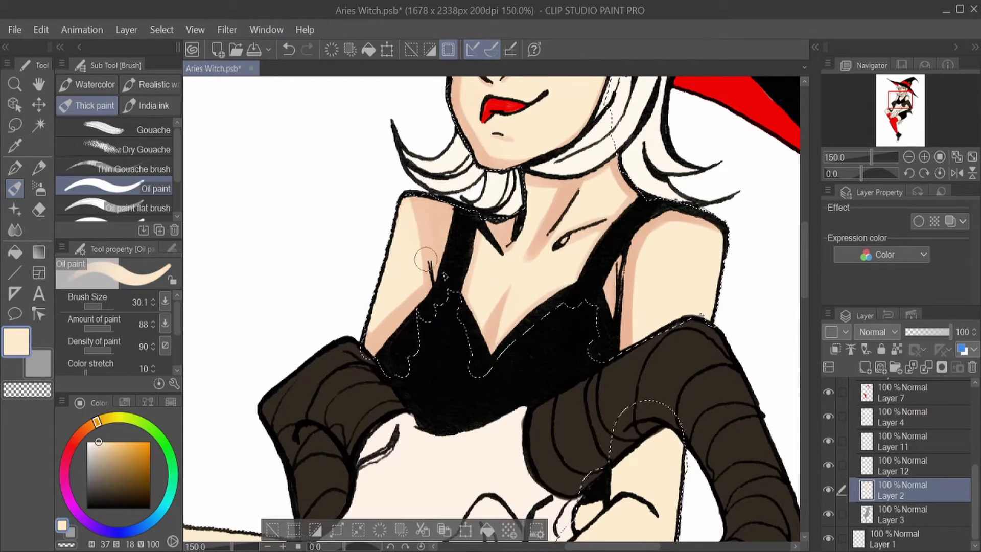
{"action": "left_click", "coordinate": [564, 260], "text": "alt"}
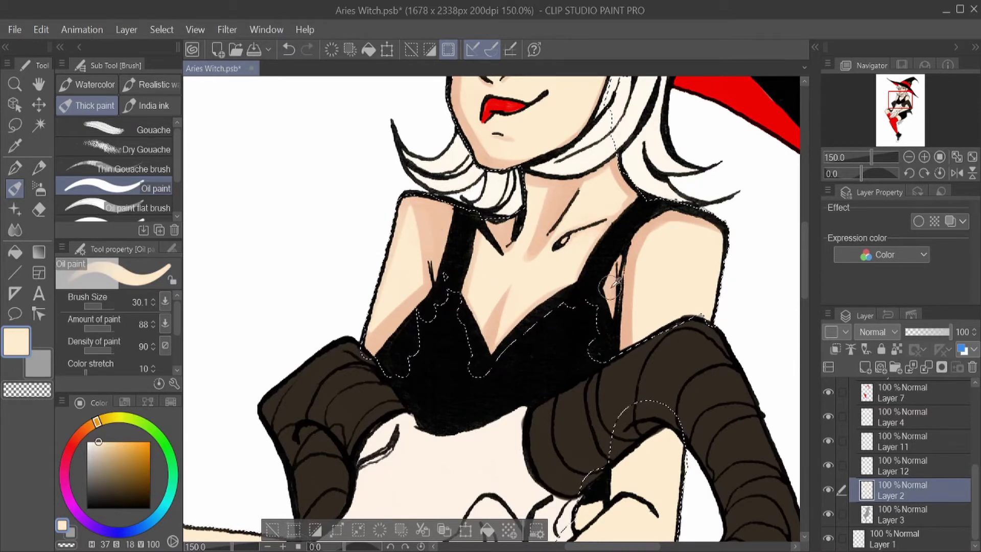
{"action": "left_click", "coordinate": [670, 240], "text": "alt"}
Shade the near forearm, elbow and hand with sampled peach tones, covering the upper arm beneath the horn.
{"action": "scroll", "coordinate": [613, 204], "scroll_direction": "down", "scroll_amount": 5}
{"action": "mouse_move", "coordinate": [539, 152]}
{"action": "left_mouse_down"}
{"action": "mouse_move", "coordinate": [532, 240]}
{"action": "mouse_move", "coordinate": [424, 286]}
{"action": "mouse_move", "coordinate": [286, 373]}
{"action": "mouse_move", "coordinate": [295, 403]}
{"action": "mouse_move", "coordinate": [283, 337]}
{"action": "left_mouse_up"}
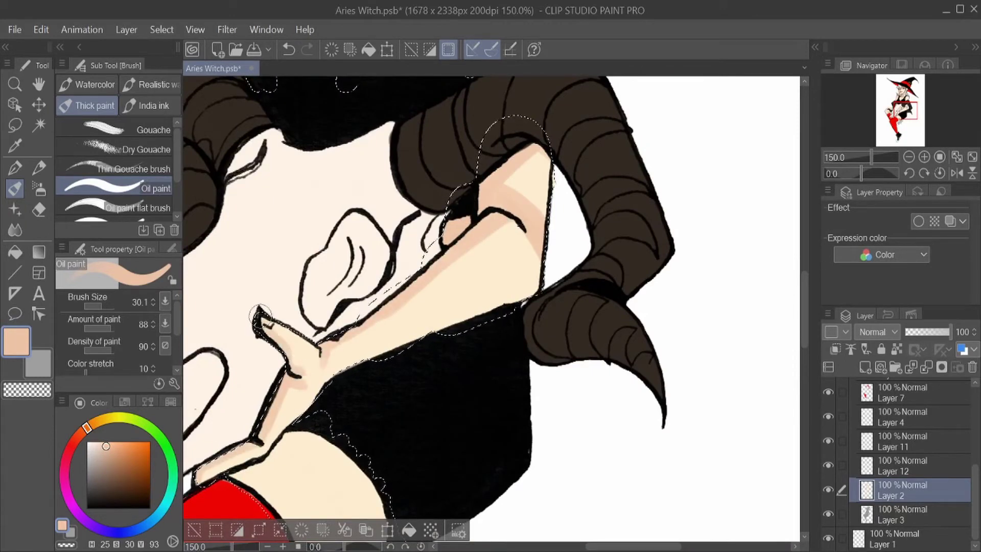
{"action": "left_click", "coordinate": [306, 388], "text": "alt"}
{"action": "left_click_drag", "start_coordinate": [525, 231], "coordinate": [552, 143]}
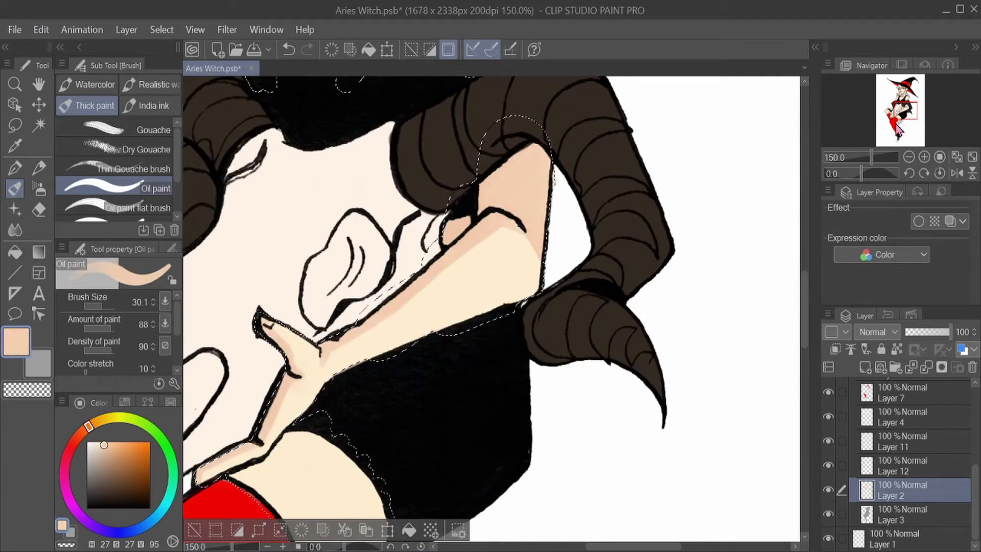
Extend the sampled peach shadow across the far upper arm between the shoulder and the horn.
{"action": "scroll", "coordinate": [537, 214], "scroll_direction": "up", "scroll_amount": 5}
{"action": "left_click", "coordinate": [310, 211], "text": "alt"}
{"action": "mouse_move", "coordinate": [310, 212]}
{"action": "left_mouse_down"}
{"action": "mouse_move", "coordinate": [302, 149]}
{"action": "mouse_move", "coordinate": [286, 235]}
{"action": "mouse_move", "coordinate": [328, 138]}
{"action": "mouse_move", "coordinate": [348, 242]}
{"action": "left_mouse_up"}
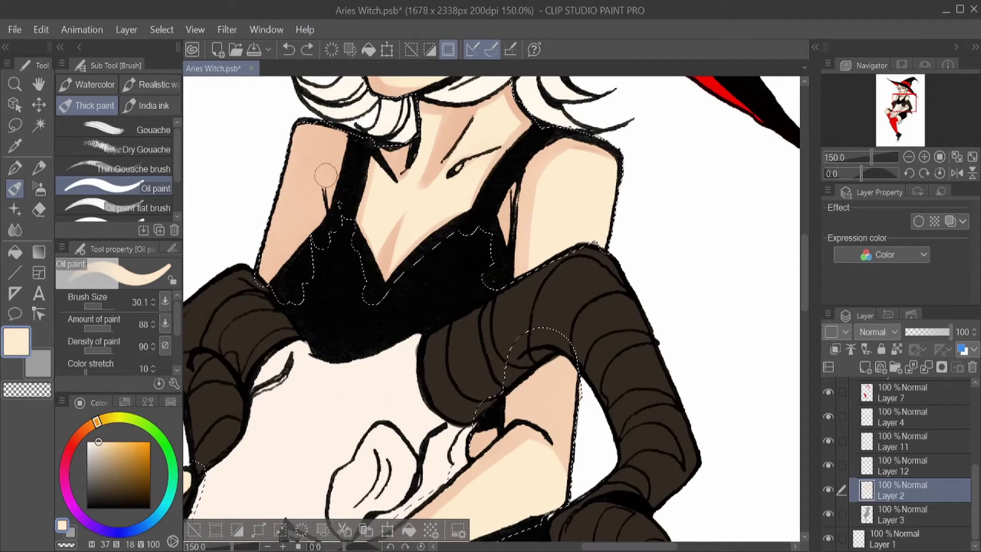
Shade the far knee and thigh around the horn tip with sampled peach, softening it with skin cream at brush size 69.7.
{"action": "scroll", "coordinate": [348, 241], "scroll_direction": "down", "scroll_amount": 10}
{"action": "left_click", "coordinate": [358, 378], "text": "alt"}
{"action": "key", "text": "ctrl+d"}
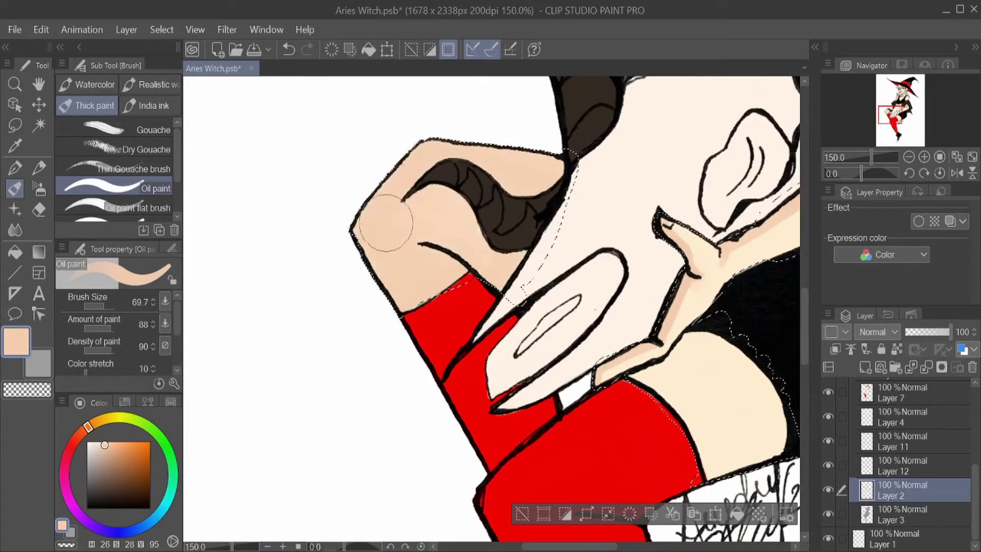
{"action": "left_click", "coordinate": [659, 287], "text": "alt"}
{"action": "mouse_move", "coordinate": [394, 154]}
{"action": "left_mouse_down"}
{"action": "mouse_move", "coordinate": [419, 230]}
{"action": "mouse_move", "coordinate": [512, 269]}
{"action": "left_mouse_up"}
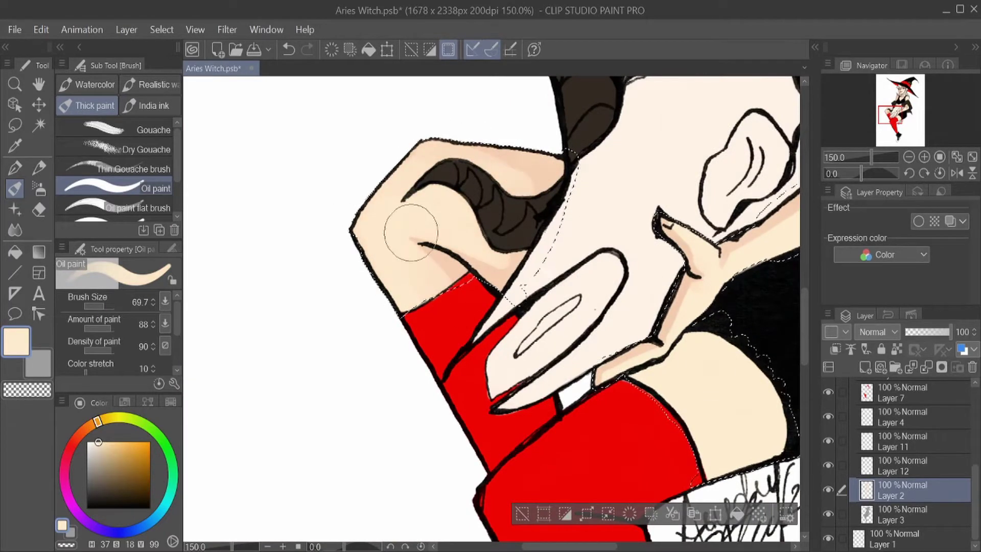
{"action": "left_click", "coordinate": [512, 270], "text": "alt"}
{"action": "mouse_move", "coordinate": [373, 263]}
{"action": "left_mouse_down"}
{"action": "mouse_move", "coordinate": [418, 230]}
{"action": "mouse_move", "coordinate": [511, 255]}
{"action": "left_mouse_up"}
Shade the near thigh below the hand and along the stocking and dress edges with sampled peach at brush size 15.4.
{"action": "left_click", "coordinate": [415, 162], "text": "alt"}
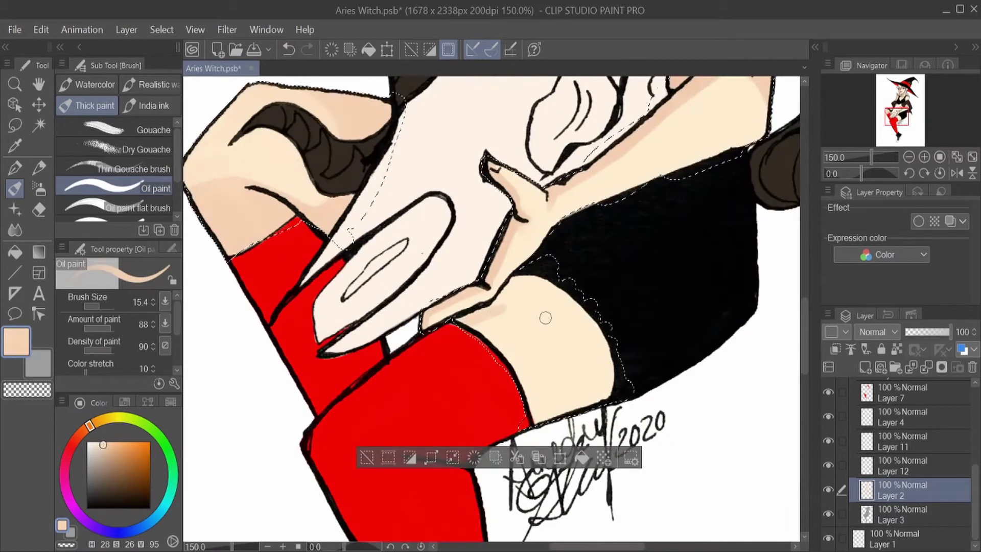
{"action": "left_click", "coordinate": [516, 277], "text": "alt"}
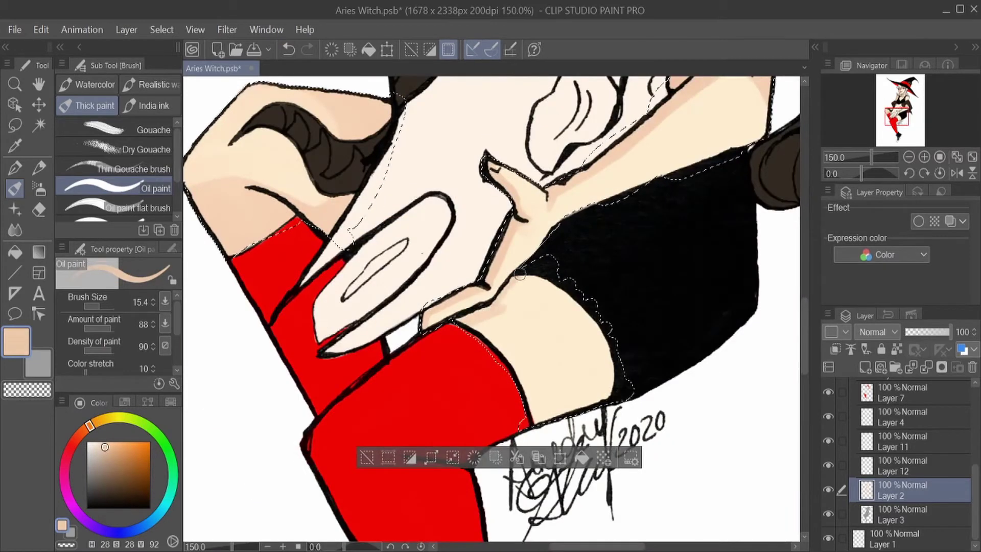
{"action": "mouse_move", "coordinate": [495, 346]}
{"action": "left_mouse_down"}
{"action": "mouse_move", "coordinate": [565, 346]}
{"action": "mouse_move", "coordinate": [568, 320]}
{"action": "mouse_move", "coordinate": [609, 378]}
{"action": "left_mouse_up"}
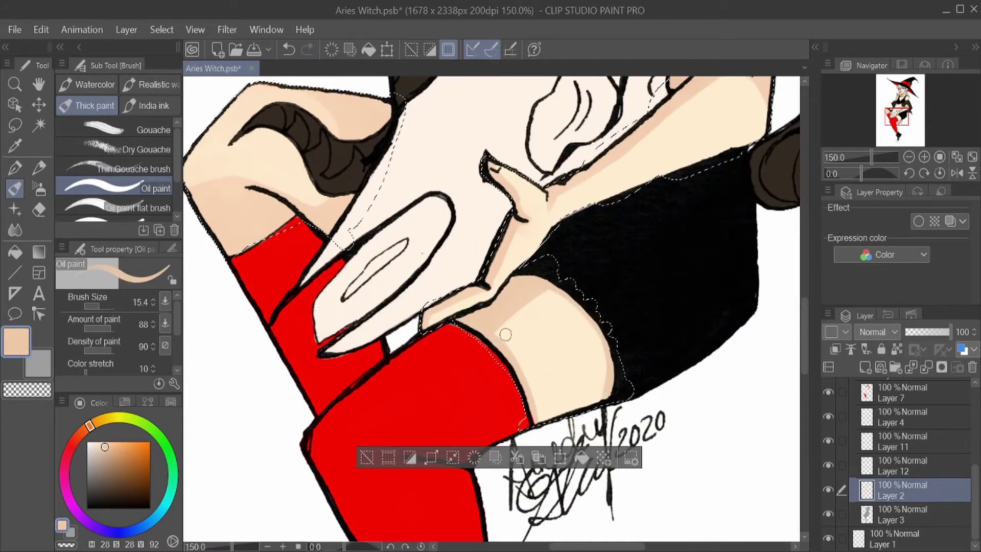
{"action": "left_click", "coordinate": [567, 358], "text": "alt"}
Paint darker tan shadows (H28 S32 V80) in the far knee crease and on the near thigh at brush size 18.2.
{"action": "left_click", "coordinate": [328, 123], "text": "alt"}
{"action": "left_click_drag", "start_coordinate": [246, 190], "coordinate": [291, 224]}
{"action": "left_click", "coordinate": [105, 462]}
{"action": "left_click_drag", "start_coordinate": [91, 306], "coordinate": [94, 306]}
{"action": "left_click", "coordinate": [107, 455]}
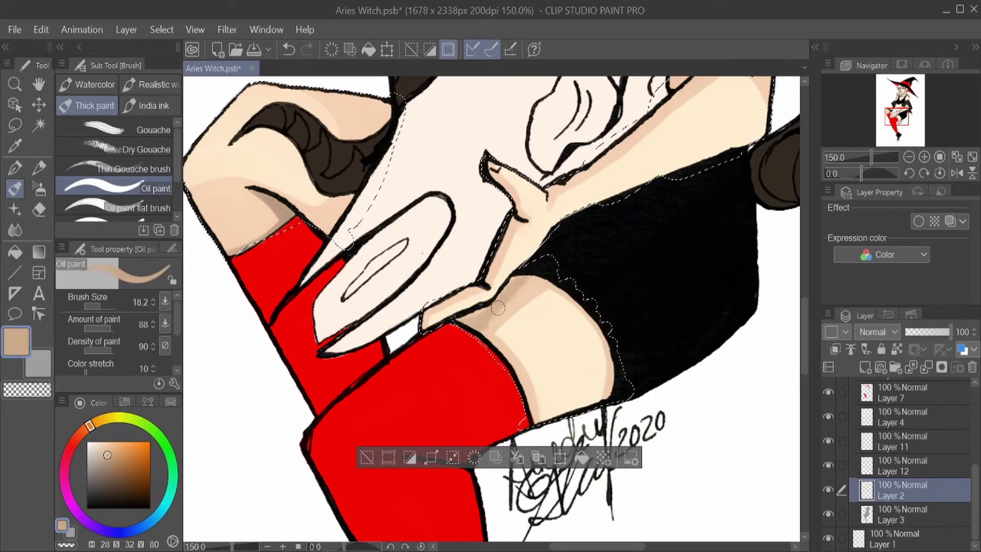
Soften the dark leg shadows with the Blur tool, return to the Oil paint brush and clear the selection.
{"action": "left_click", "coordinate": [15, 230]}
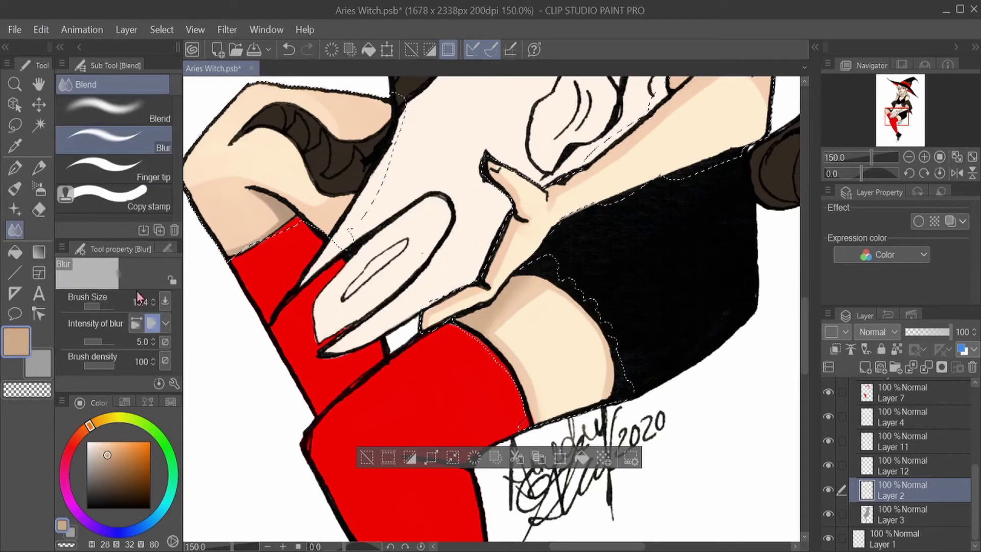
{"action": "left_click", "coordinate": [136, 323]}
{"action": "key", "text": "b"}
{"action": "left_click", "coordinate": [260, 216], "text": "alt"}
{"action": "key", "text": "ctrl+d"}
Deepen the near thigh's shadow beside the hand with sampled tan (H28 S32 V81).
{"action": "scroll", "coordinate": [491, 307], "scroll_direction": "up", "scroll_amount": 5}
{"action": "scroll", "coordinate": [490, 307], "scroll_direction": "down", "scroll_amount": 10}
{"action": "left_click", "coordinate": [556, 135], "text": "alt"}
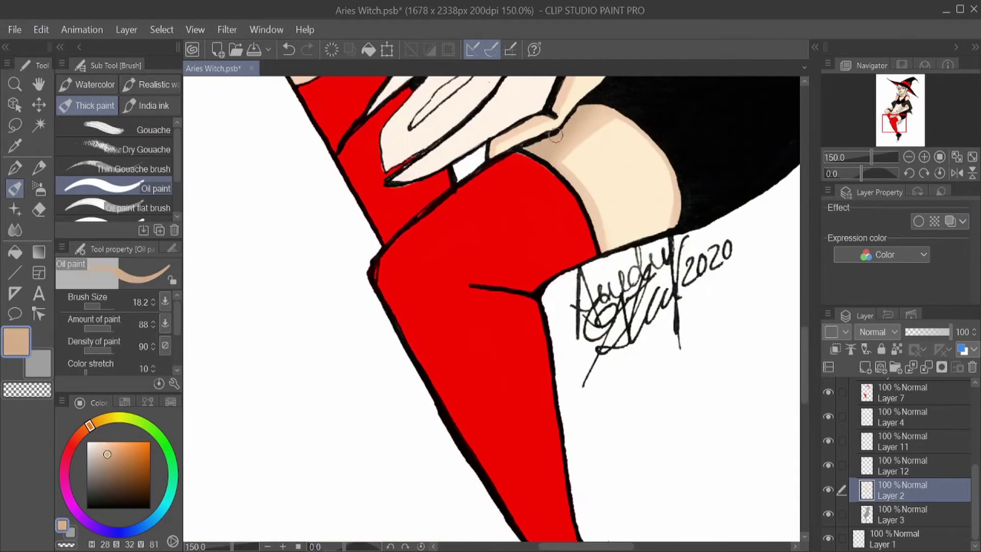
Deepen the near arm's shadow below the horn with tan (H28 S37 V80) and erase paint spilling past the arm's outline.
{"action": "scroll", "coordinate": [610, 118], "scroll_direction": "up", "scroll_amount": 6}
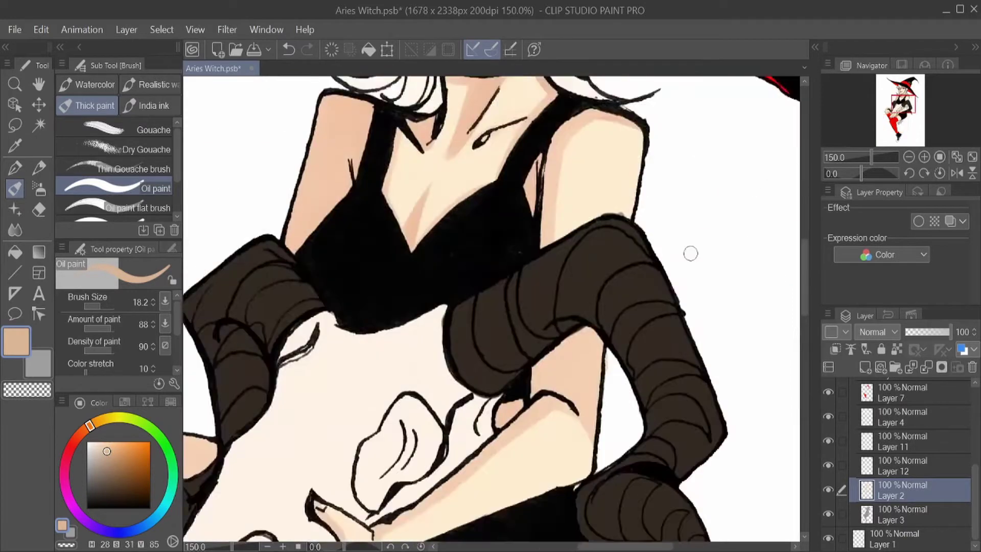
{"action": "scroll", "coordinate": [692, 254], "scroll_direction": "down", "scroll_amount": 2}
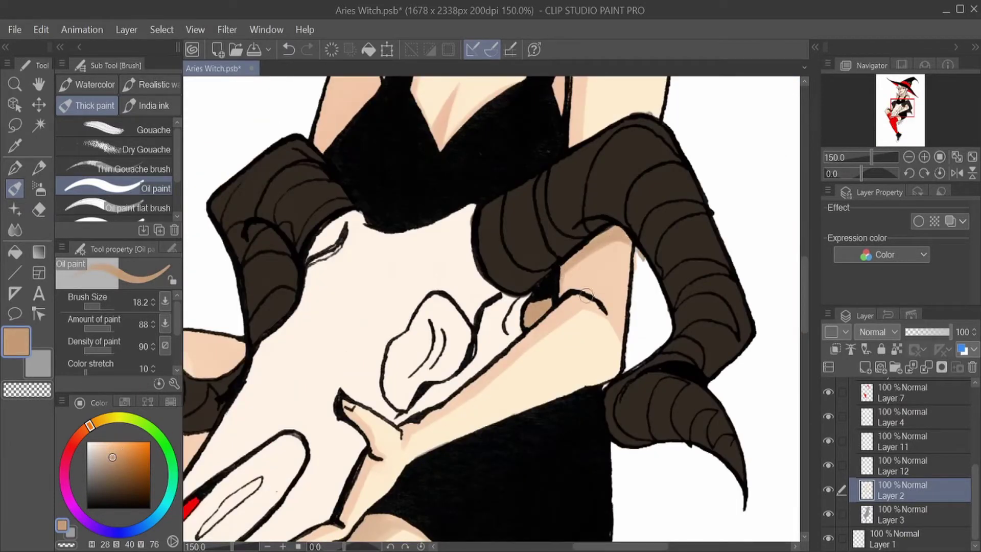
{"action": "left_click", "coordinate": [625, 346], "text": "alt"}
{"action": "left_click", "coordinate": [638, 261], "text": "alt"}
{"action": "key", "text": "e"}
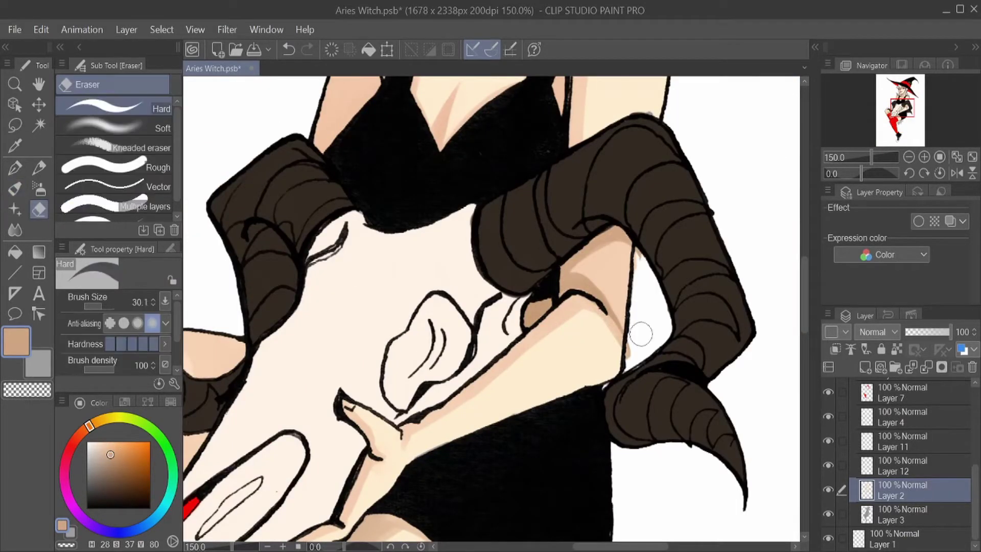
Add a darker tan shadow (H28 S37 V80) to the far upper arm beside the dress strap and rework the neck shading in peach.
{"action": "scroll", "coordinate": [639, 258], "scroll_direction": "up", "scroll_amount": 4}
{"action": "key", "text": "b"}
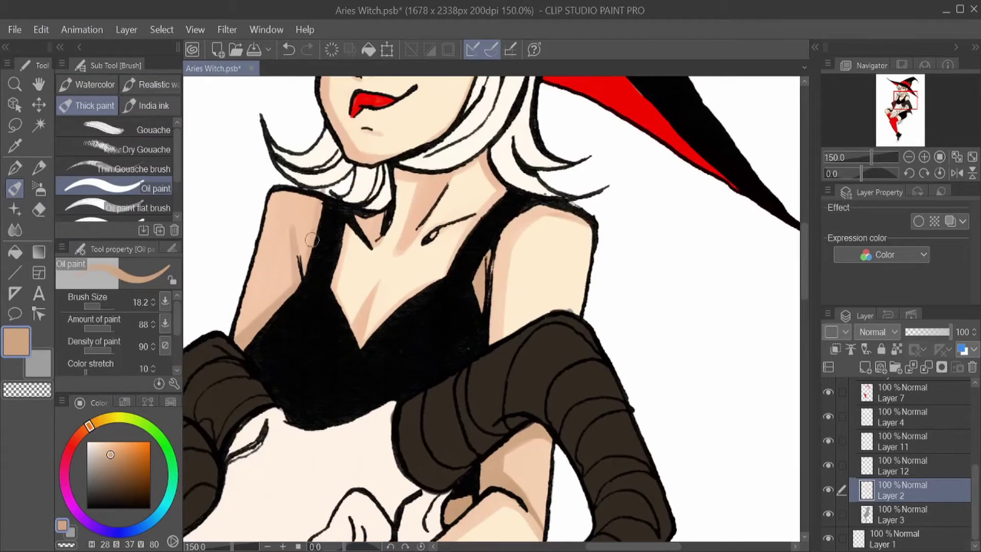
{"action": "left_click", "coordinate": [232, 344], "text": "alt"}
{"action": "left_click", "coordinate": [14, 188]}
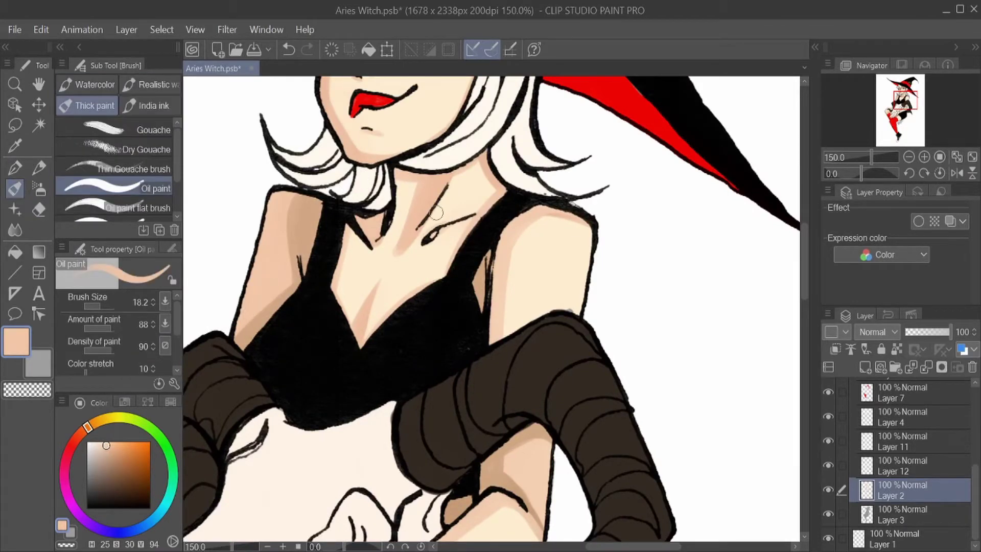
{"action": "left_click", "coordinate": [419, 215], "text": "alt"}
{"action": "left_click_drag", "start_coordinate": [461, 233], "coordinate": [561, 412]}
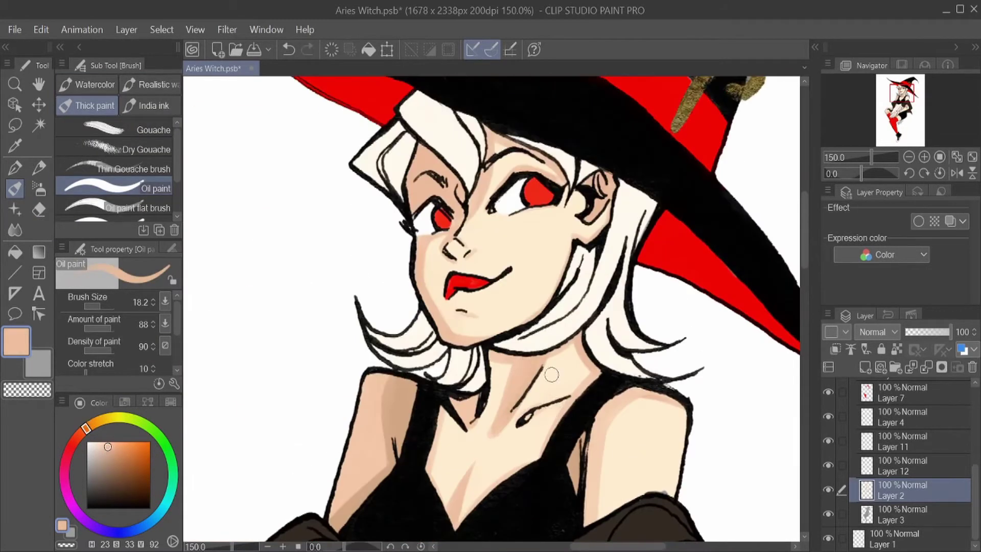
Blur the far upper arm's dark shadow and touch up the near arm with sampled skin cream (H37 S18 V100).
{"action": "key", "text": "j"}
{"action": "left_click", "coordinate": [421, 452], "text": "alt"}
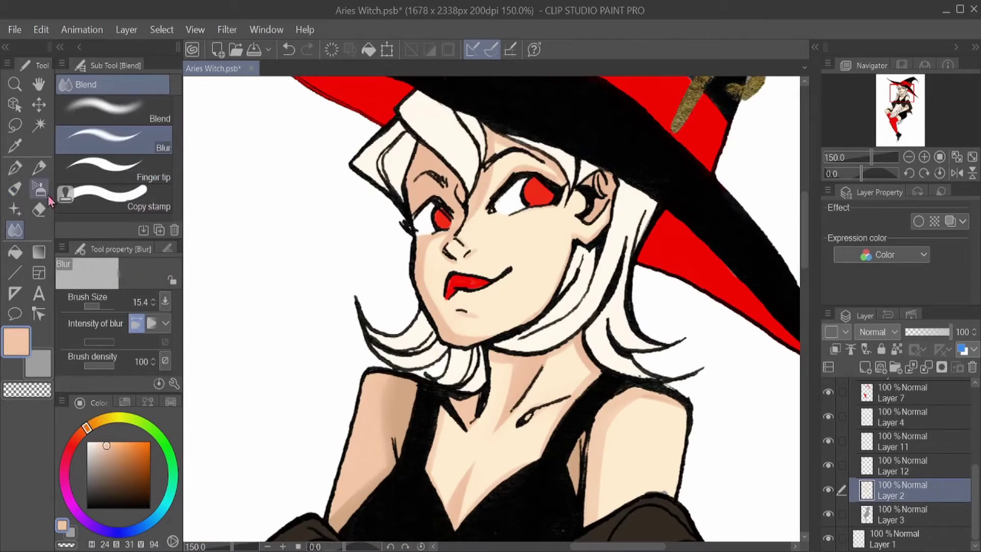
{"action": "key", "text": "b"}
{"action": "left_click", "coordinate": [664, 479], "text": "alt"}
{"action": "key", "text": "j"}
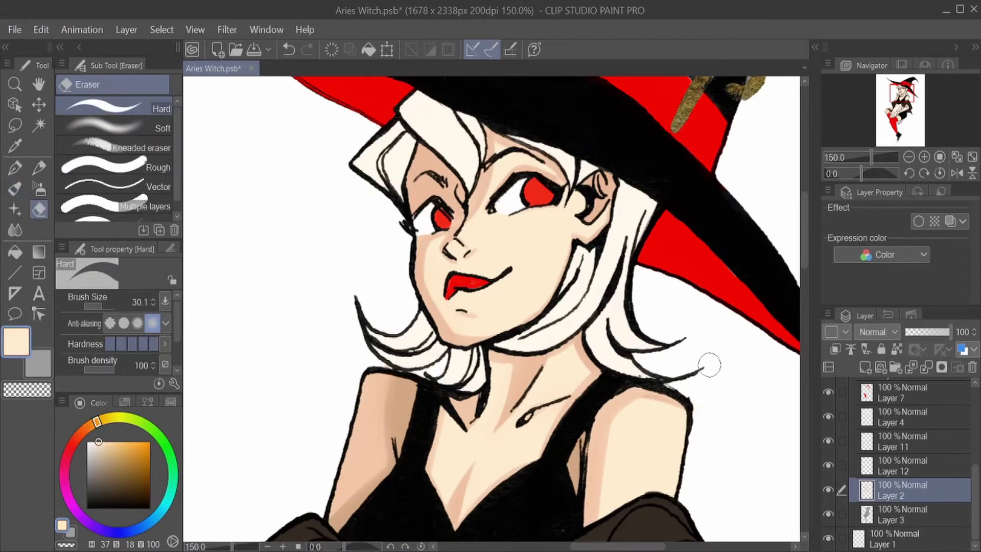
Touch up the skin shading around the neck, chest and far upper arm with sampled peach (H23 S33 V92) and tan (H27 S37 V82).
{"action": "key", "text": "b"}
{"action": "left_click", "coordinate": [495, 139], "text": "alt"}
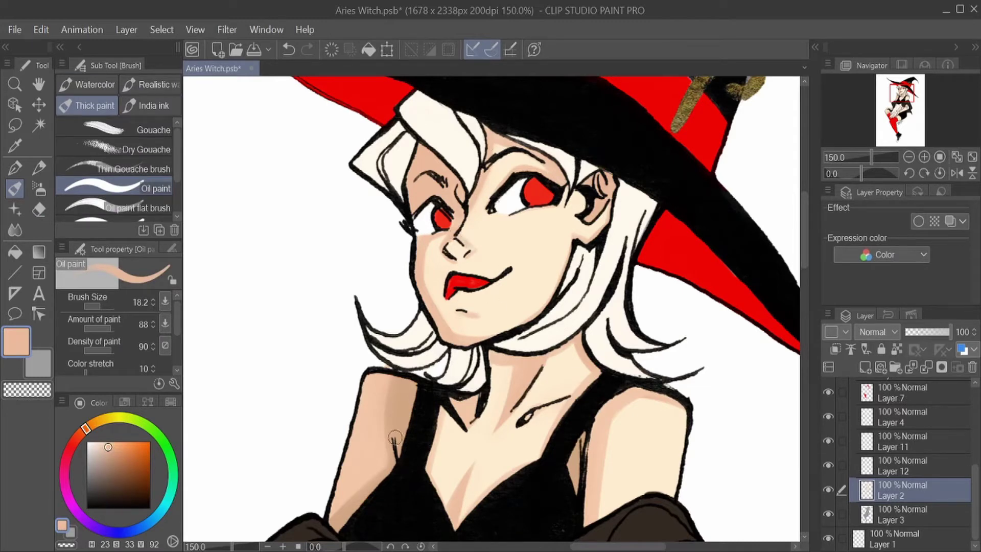
{"action": "left_click", "coordinate": [439, 421], "text": "alt"}
{"action": "key", "text": "e"}
Rework the near arm's shadow around the elbow below the horn with tan (H27 S37 V82) and erase paint spilling past the outline.
{"action": "left_click_drag", "start_coordinate": [903, 119], "coordinate": [904, 111]}
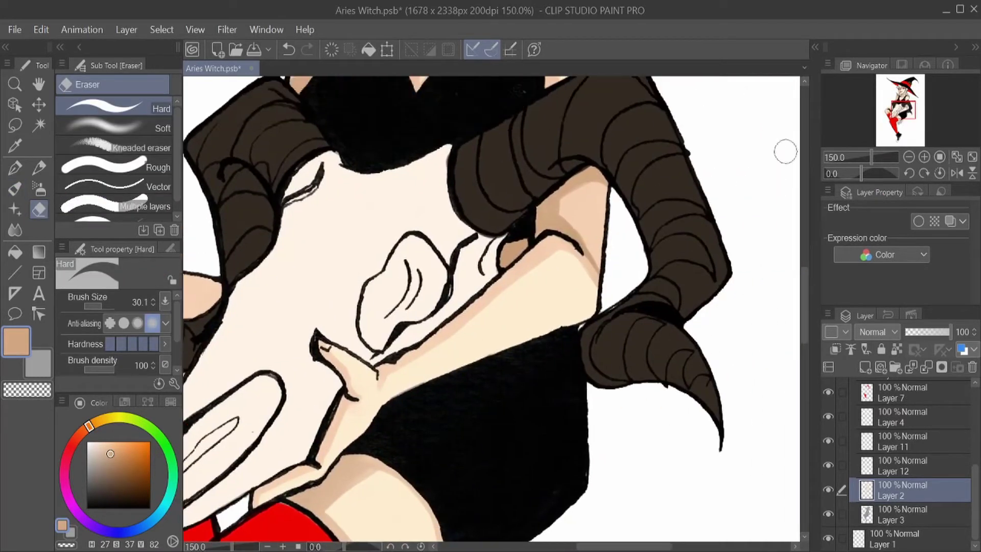
{"action": "key", "text": "b"}
{"action": "mouse_move", "coordinate": [380, 379]}
{"action": "left_mouse_down"}
{"action": "mouse_move", "coordinate": [545, 248]}
{"action": "mouse_move", "coordinate": [548, 263]}
{"action": "left_mouse_up"}
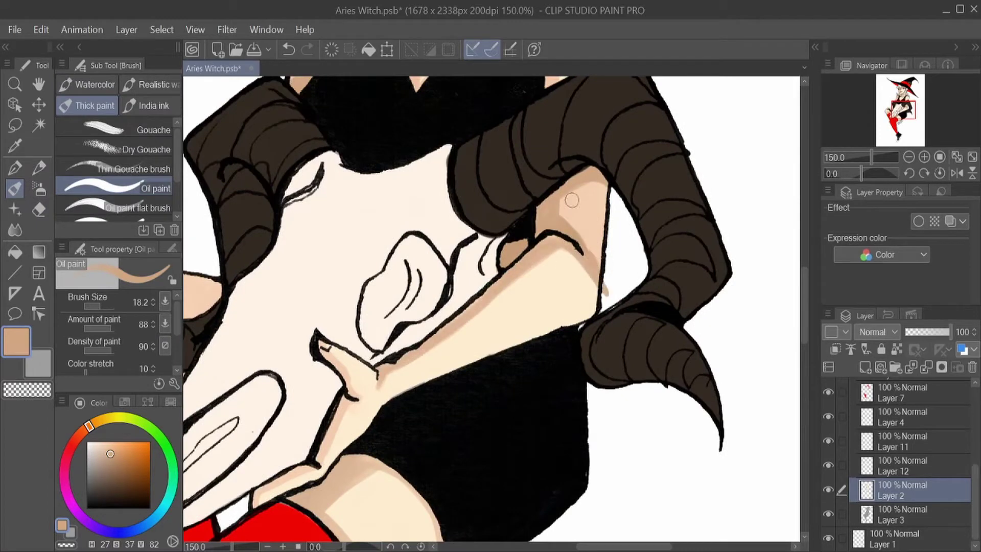
{"action": "left_click", "coordinate": [548, 263], "text": "alt"}
{"action": "key", "text": "e"}
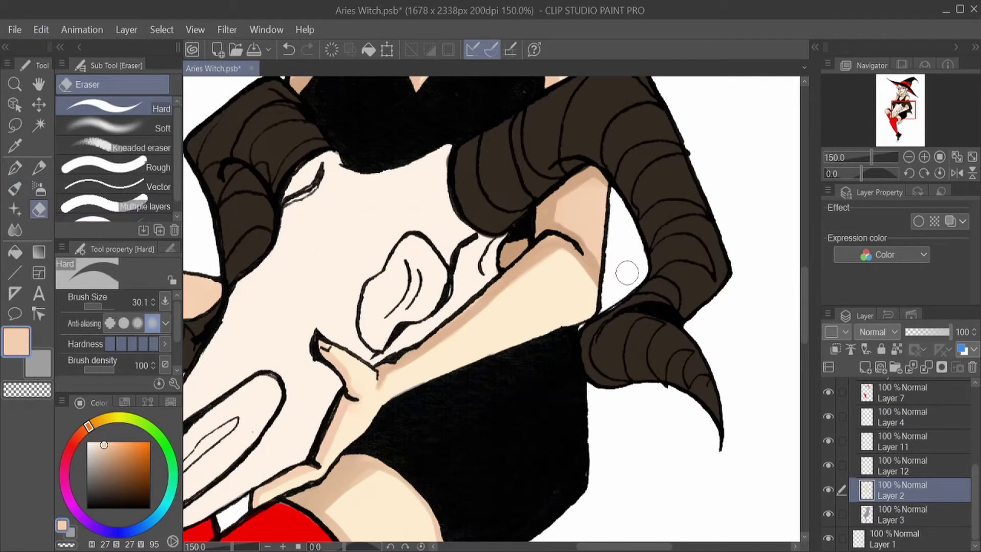
Paint tan shadows (H27 S37 V82) on the face below the fringe and toward the ear, and undo the last stroke.
{"action": "left_click_drag", "start_coordinate": [902, 110], "coordinate": [901, 96]}
{"action": "left_click", "coordinate": [470, 286], "text": "alt"}
{"action": "key", "text": "b"}
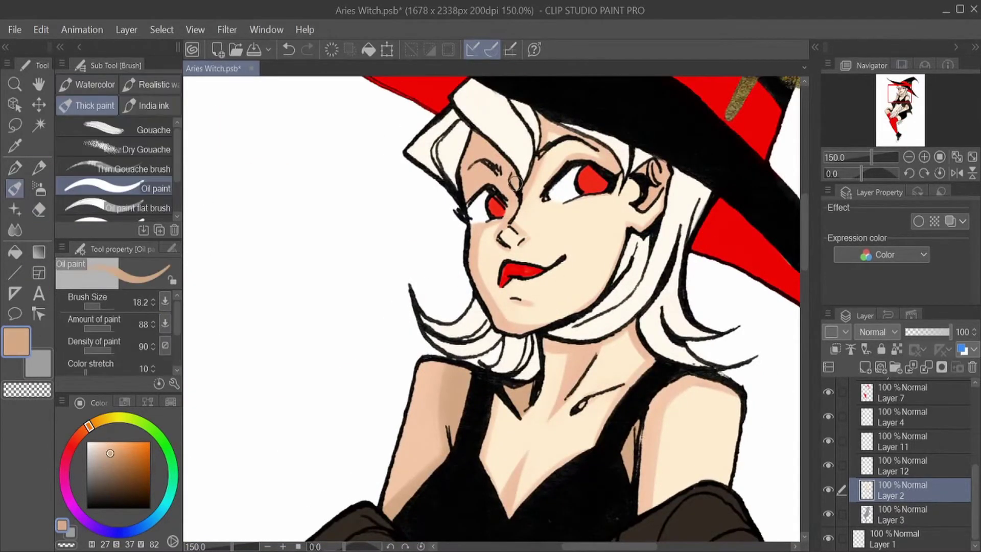
{"action": "left_click", "coordinate": [511, 173], "text": "alt"}
{"action": "mouse_move", "coordinate": [511, 173]}
{"action": "left_mouse_down"}
{"action": "mouse_move", "coordinate": [472, 153]}
{"action": "mouse_move", "coordinate": [542, 133]}
{"action": "mouse_move", "coordinate": [613, 164]}
{"action": "mouse_move", "coordinate": [641, 202]}
{"action": "left_mouse_up"}
{"action": "key", "text": "ctrl+z"}
Deepen the forehead shadows beneath the fringe and hat brim and soften them with sampled peach (H24 S31 V93).
{"action": "left_click", "coordinate": [509, 163], "text": "alt"}
{"action": "left_click", "coordinate": [507, 182], "text": "alt"}
{"action": "left_click", "coordinate": [565, 146], "text": "alt"}
{"action": "left_click", "coordinate": [562, 143], "text": "alt"}
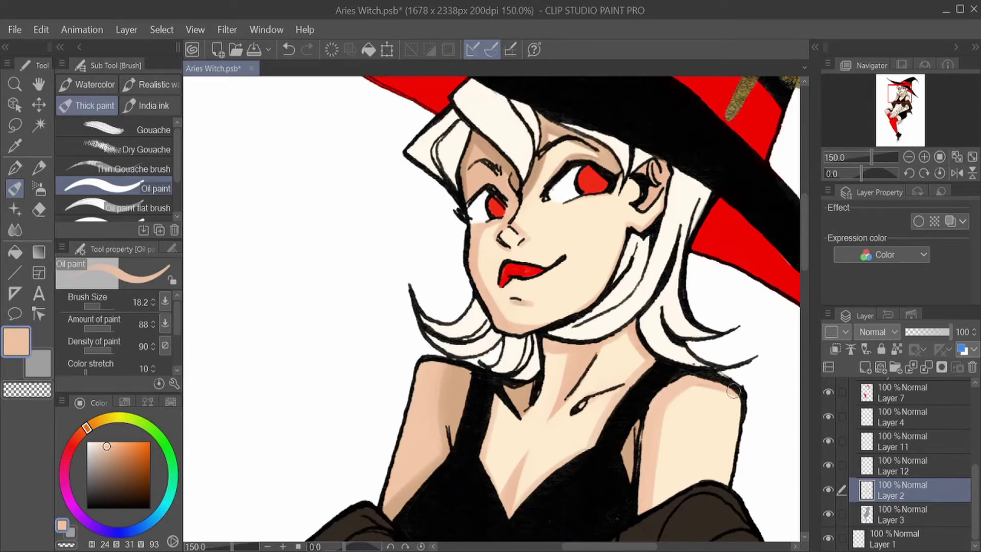
{"action": "key", "text": "ctrl+y"}
{"action": "key", "text": "ctrl+y"}
{"action": "key", "text": "ctrl+y"}
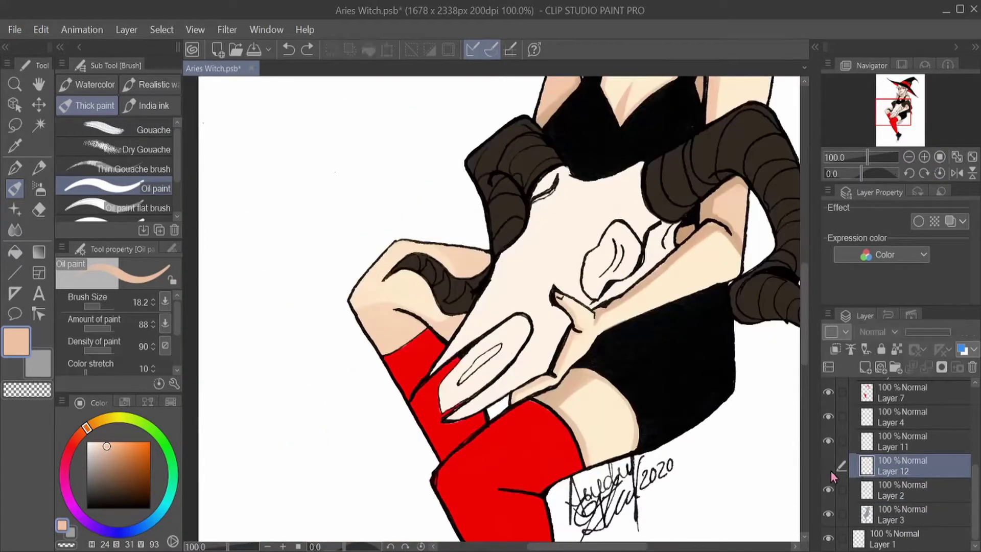
Identify the hair layer by toggling layer visibility and load Layer 11's painted area as a selection.
{"action": "left_click_drag", "start_coordinate": [835, 476], "coordinate": [833, 452]}
{"action": "left_click", "coordinate": [829, 441]}
{"action": "scroll", "coordinate": [486, 311], "scroll_direction": "up", "scroll_amount": 2}
{"action": "left_click_drag", "start_coordinate": [118, 306], "coordinate": [103, 307]}
{"action": "left_click", "coordinate": [867, 447], "text": "ctrl"}
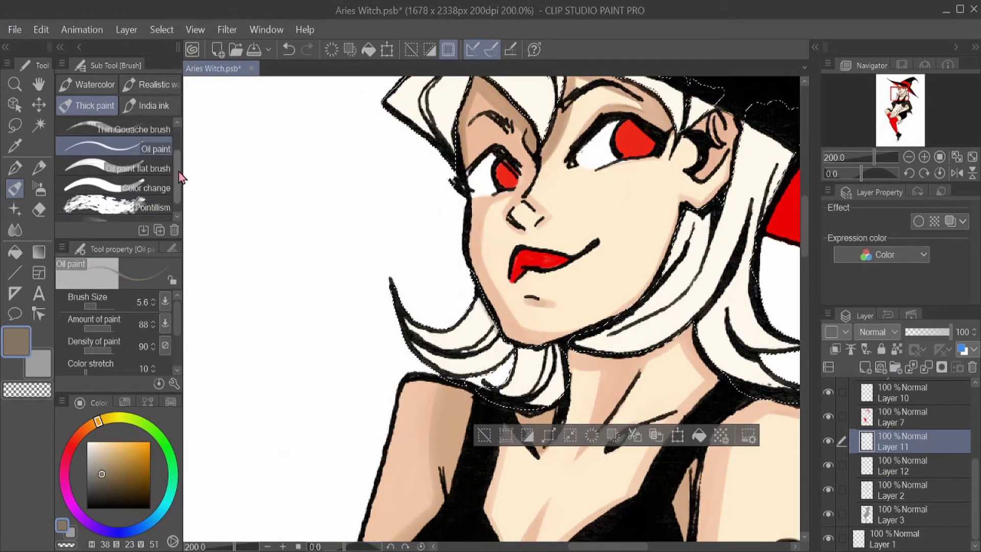
Shade the lower locks, side tuft and hair under the hat brim with Opaque watercolor in light brown (H38 S40 V69).
{"action": "left_click", "coordinate": [96, 85]}
{"action": "left_click_drag", "start_coordinate": [94, 305], "coordinate": [86, 306]}
{"action": "left_click", "coordinate": [113, 462]}
{"action": "left_click_drag", "start_coordinate": [511, 352], "coordinate": [562, 401]}
{"action": "scroll", "coordinate": [554, 386], "scroll_direction": "up", "scroll_amount": 6}
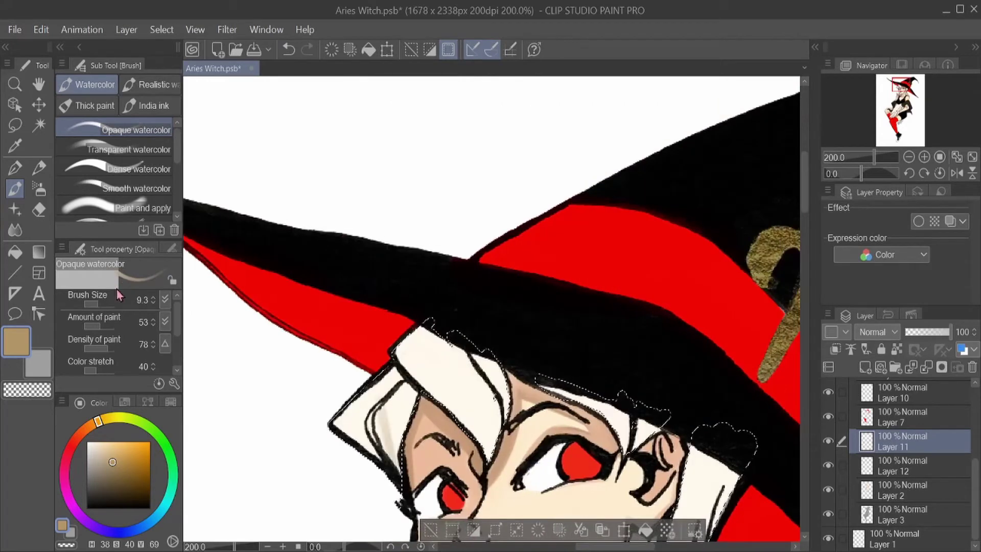
{"action": "left_click_drag", "start_coordinate": [347, 378], "coordinate": [389, 460]}
{"action": "left_click_drag", "start_coordinate": [378, 378], "coordinate": [409, 470]}
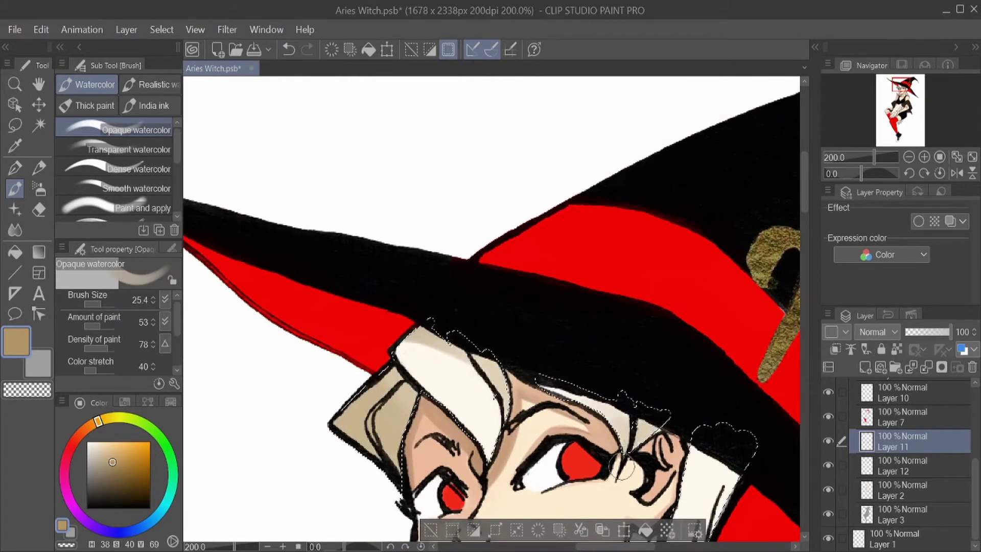
Extend the light brown shading to the locks beside the jaw at brush size 18.2 and undo the last stroke.
{"action": "scroll", "coordinate": [435, 331], "scroll_direction": "down", "scroll_amount": 5}
{"action": "left_click_drag", "start_coordinate": [102, 303], "coordinate": [95, 303]}
{"action": "mouse_move", "coordinate": [504, 345]}
{"action": "left_mouse_down"}
{"action": "mouse_move", "coordinate": [475, 409]}
{"action": "mouse_move", "coordinate": [501, 352]}
{"action": "left_mouse_up"}
{"action": "key", "text": "ctrl+z"}
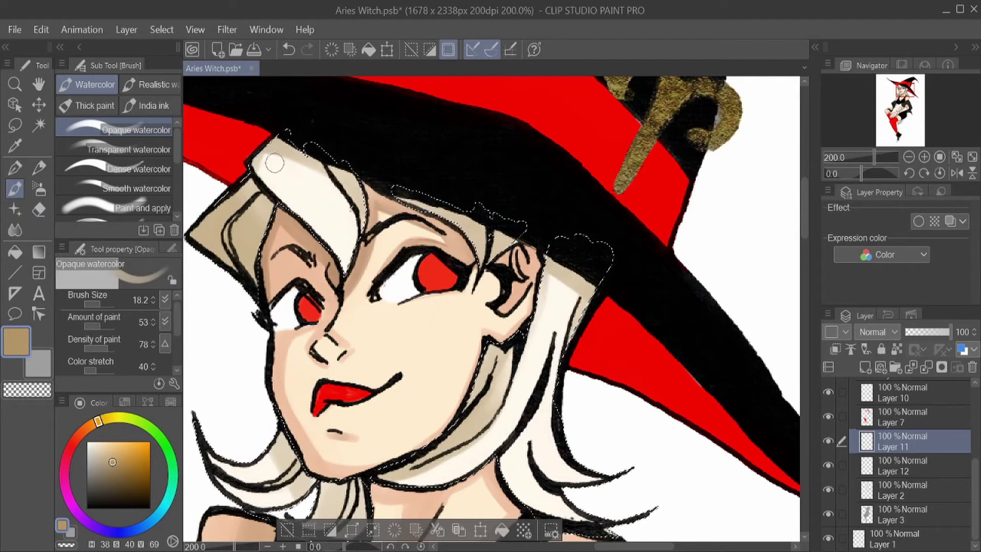
Add softer beige shading (H38 S28 V76) to the long locks beside the ear and neck at brush size 11.
{"action": "left_click", "coordinate": [131, 479]}
{"action": "left_click", "coordinate": [104, 458]}
{"action": "left_click_drag", "start_coordinate": [89, 304], "coordinate": [97, 304]}
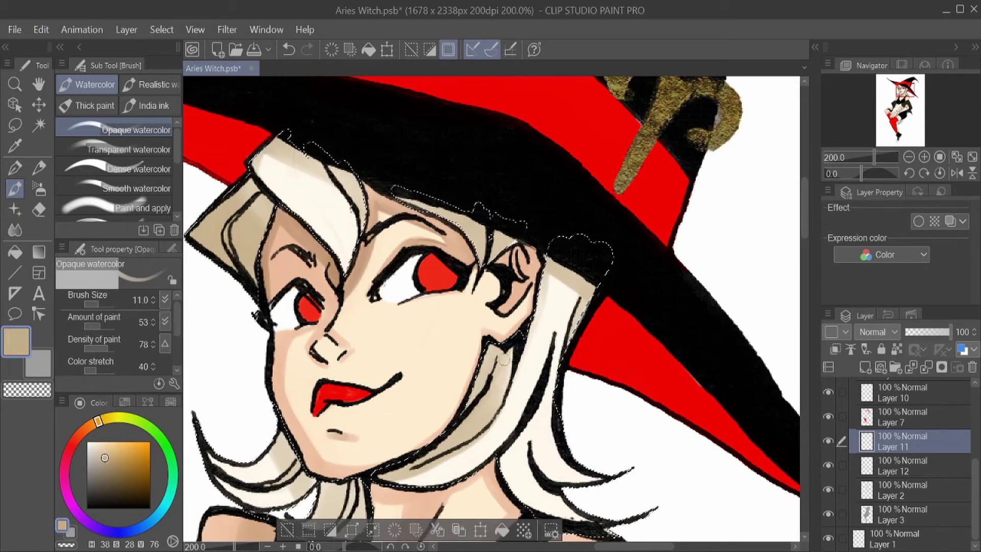
{"action": "left_click_drag", "start_coordinate": [532, 445], "coordinate": [491, 467]}
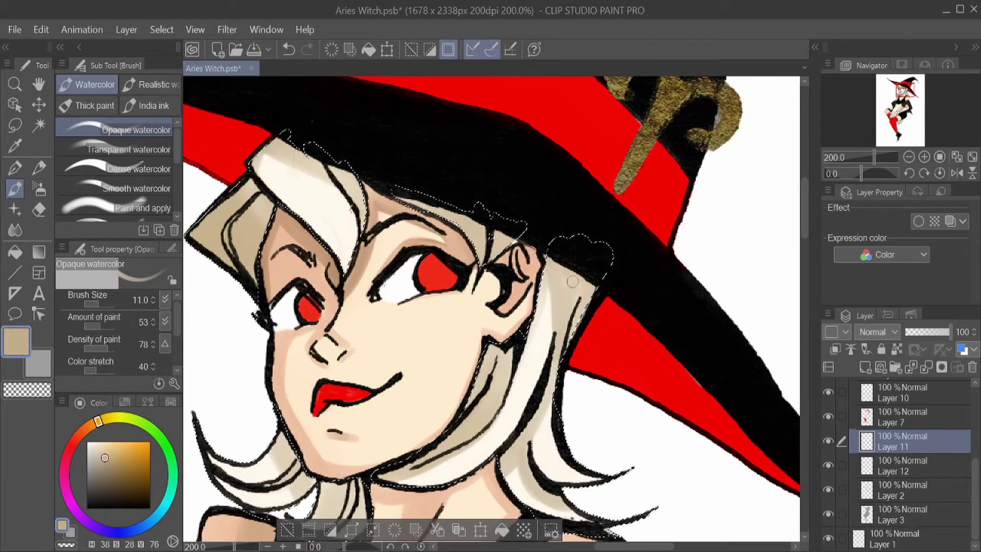
Paint the deepest hair shadows in dark brown (H38 S69 V42) under the hat brim, inside the side tuft and behind the jaw.
{"action": "left_click", "coordinate": [131, 480]}
{"action": "mouse_move", "coordinate": [314, 146]}
{"action": "left_mouse_down"}
{"action": "mouse_move", "coordinate": [286, 153]}
{"action": "mouse_move", "coordinate": [307, 166]}
{"action": "left_mouse_up"}
{"action": "mouse_move", "coordinate": [204, 245]}
{"action": "left_mouse_down"}
{"action": "mouse_move", "coordinate": [258, 214]}
{"action": "mouse_move", "coordinate": [241, 235]}
{"action": "left_mouse_up"}
{"action": "mouse_move", "coordinate": [317, 149]}
{"action": "left_mouse_down"}
{"action": "mouse_move", "coordinate": [259, 163]}
{"action": "mouse_move", "coordinate": [255, 219]}
{"action": "mouse_move", "coordinate": [460, 196]}
{"action": "mouse_move", "coordinate": [498, 255]}
{"action": "mouse_move", "coordinate": [511, 357]}
{"action": "mouse_move", "coordinate": [532, 253]}
{"action": "left_mouse_up"}
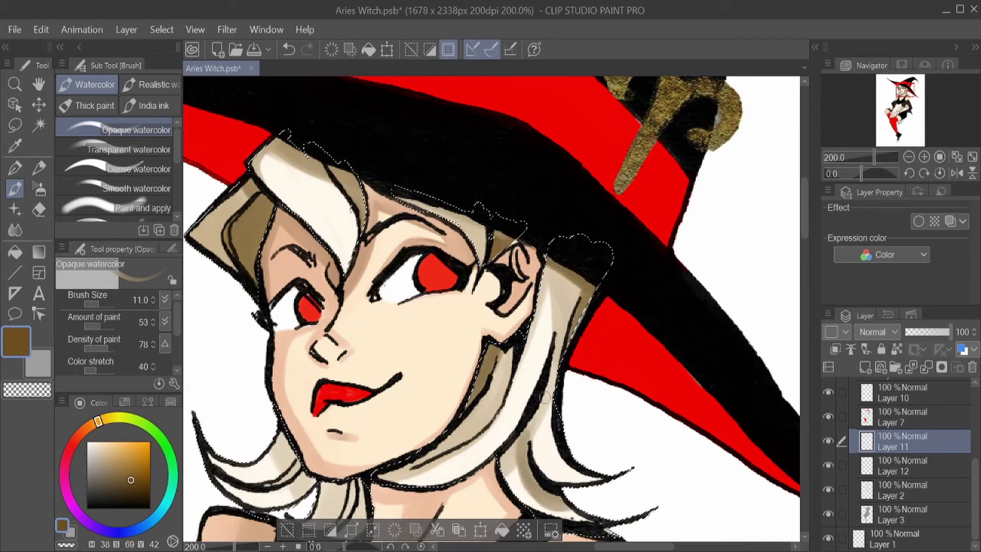
Blend the hair shadows with the Oil paint brush, using sampled off-white (H38 S7 V100) and brown (H39 S48 V55).
{"action": "scroll", "coordinate": [542, 332], "scroll_direction": "down", "scroll_amount": 1}
{"action": "left_click", "coordinate": [95, 106]}
{"action": "left_click", "coordinate": [128, 188]}
{"action": "left_click", "coordinate": [556, 413], "text": "alt"}
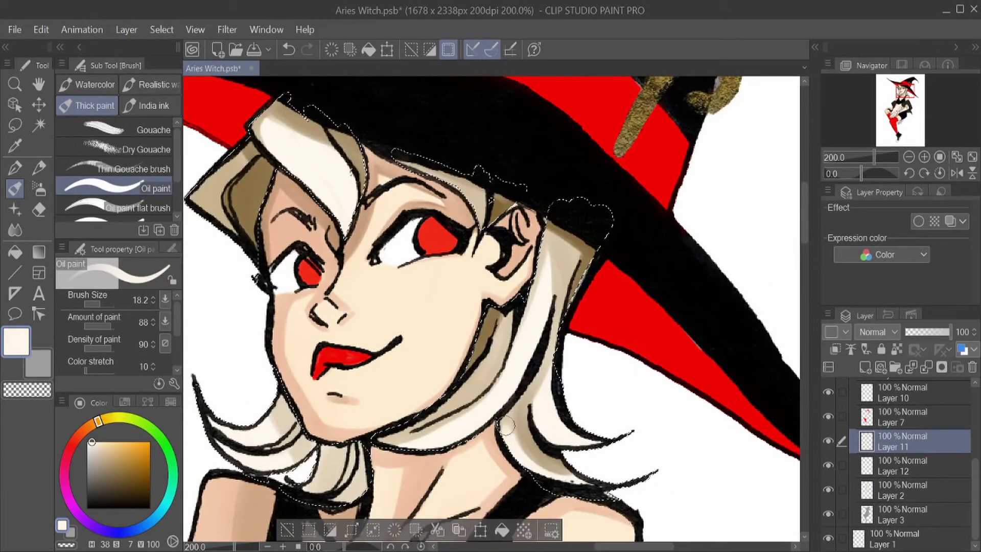
{"action": "left_click", "coordinate": [307, 470], "text": "alt"}
{"action": "left_click", "coordinate": [505, 313], "text": "alt"}
{"action": "left_click", "coordinate": [509, 196], "text": "alt"}
{"action": "left_click", "coordinate": [314, 150], "text": "alt"}
{"action": "left_click", "coordinate": [236, 202], "text": "alt"}
{"action": "left_click", "coordinate": [233, 205], "text": "alt"}
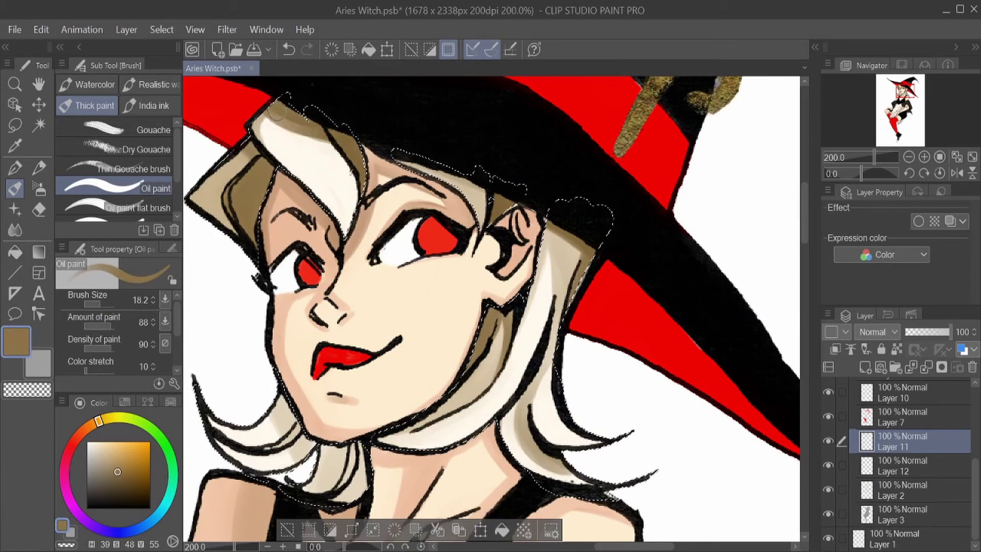
Rework the lower locks and side tuft with sampled off-white (H38 S7 V100) and beige (H38 S29 V78).
{"action": "left_click", "coordinate": [440, 185], "text": "alt"}
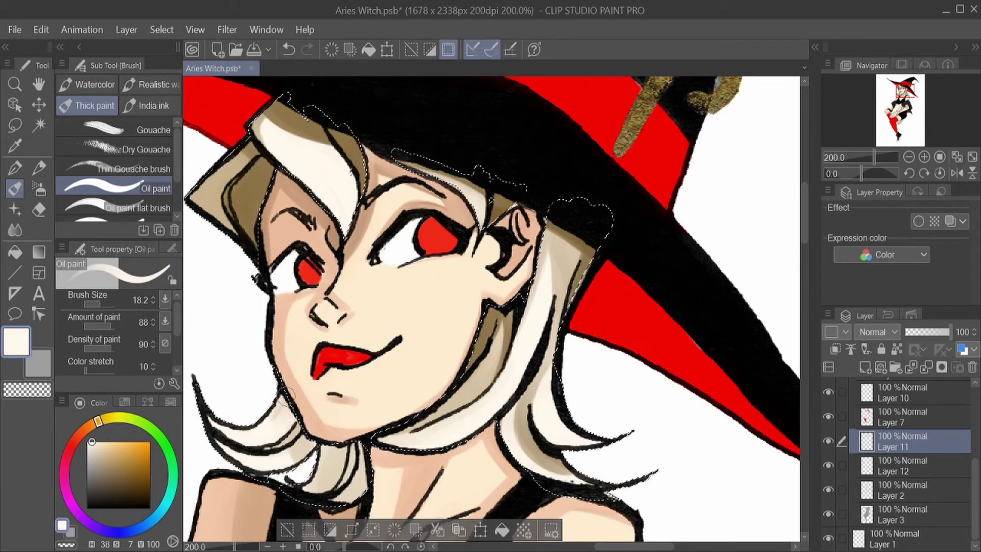
{"action": "left_click", "coordinate": [306, 396], "text": "alt"}
{"action": "left_click", "coordinate": [354, 431], "text": "alt"}
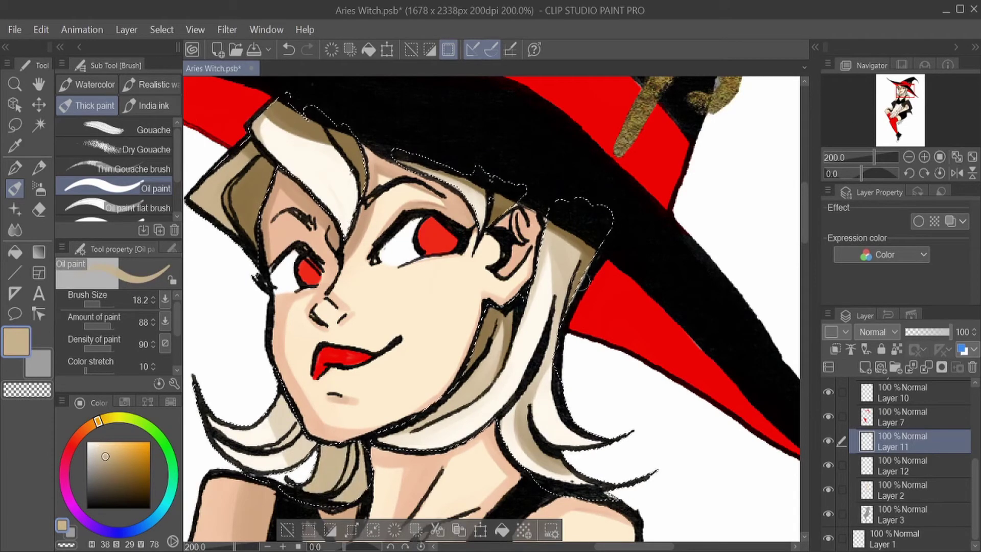
{"action": "left_click", "coordinate": [521, 358], "text": "alt"}
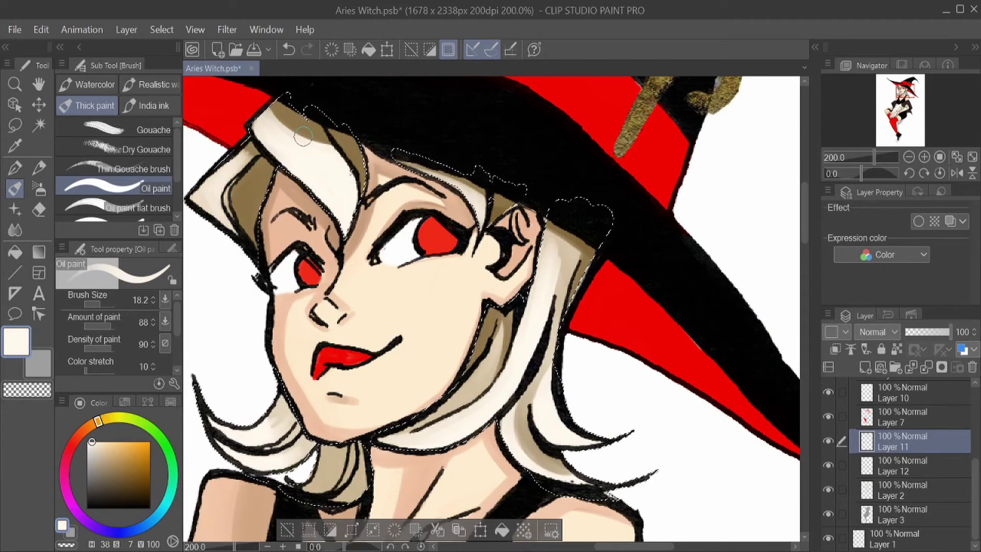
Highlight the fringe and outer locks in white (H39 S0 V100) in place of trial brown strand lines, and clear the selection.
{"action": "left_click", "coordinate": [321, 171], "text": "alt"}
{"action": "left_click_drag", "start_coordinate": [307, 134], "coordinate": [352, 168]}
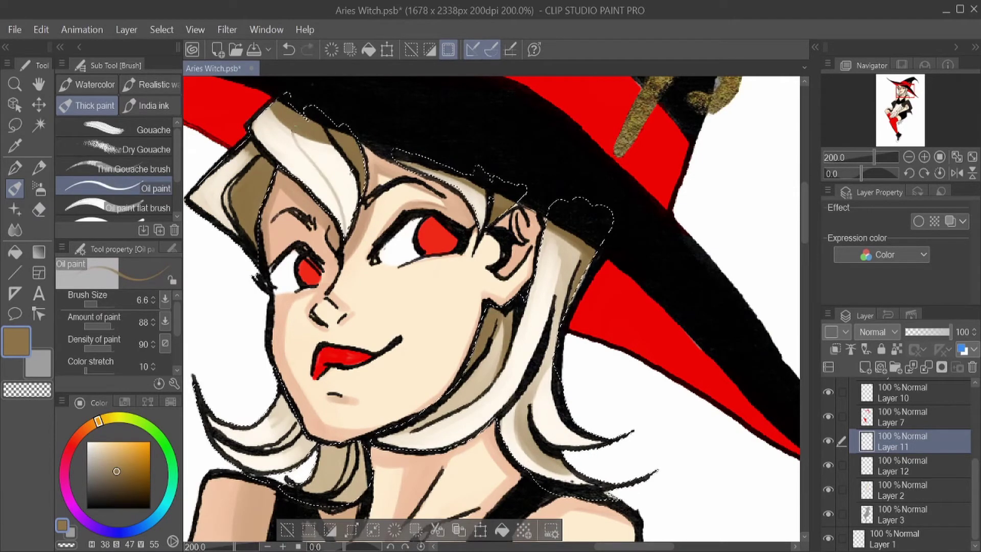
{"action": "left_click", "coordinate": [547, 239], "text": "alt"}
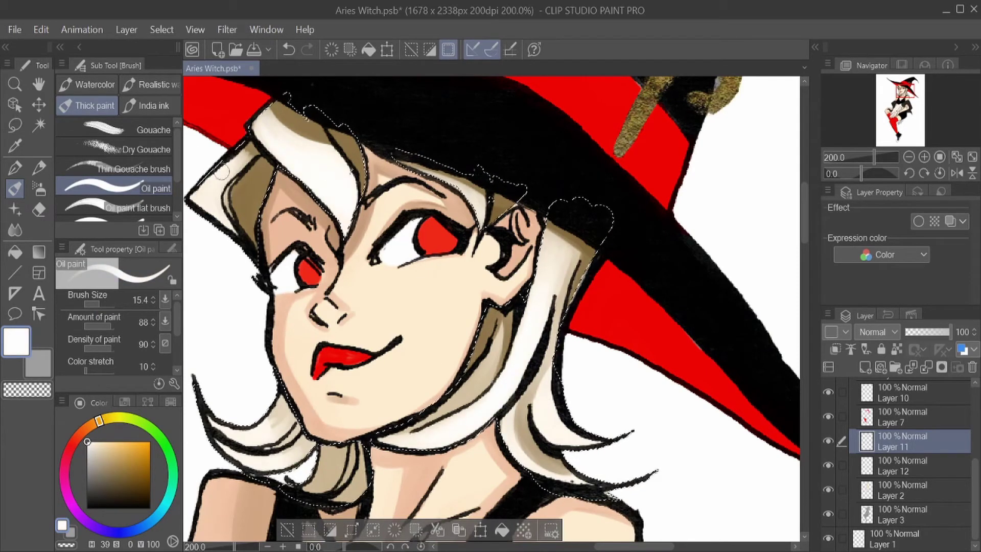
{"action": "key", "text": "ctrl+d"}
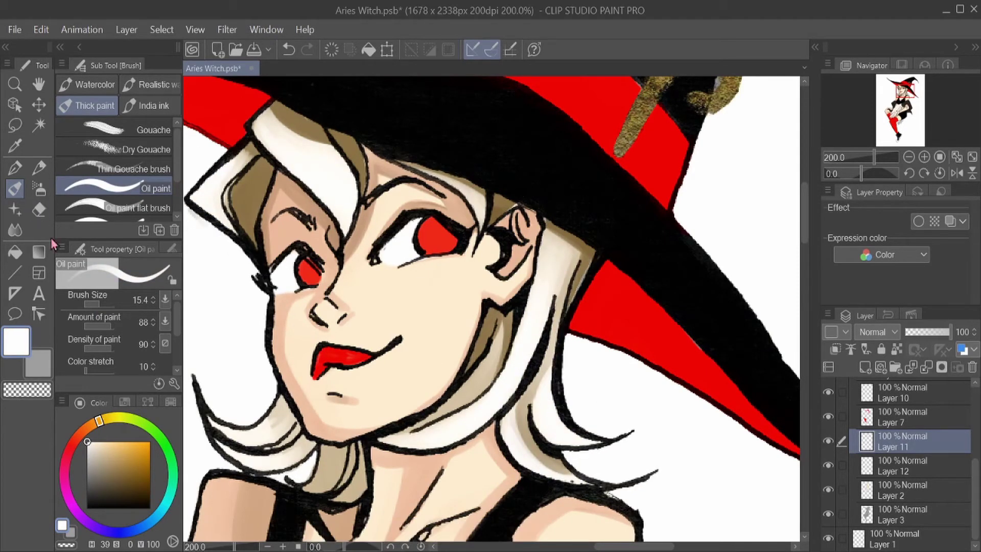
Erase stray paint between the lower locks and touch up the hair shadow above the ear with sampled brown (H39 S50 V53).
{"action": "left_click", "coordinate": [352, 151], "text": "alt"}
{"action": "key", "text": "ctrl+z"}
{"action": "key", "text": "e"}
{"action": "left_click_drag", "start_coordinate": [288, 457], "coordinate": [304, 473]}
{"action": "key", "text": "b"}
{"action": "left_click", "coordinate": [518, 200], "text": "alt"}
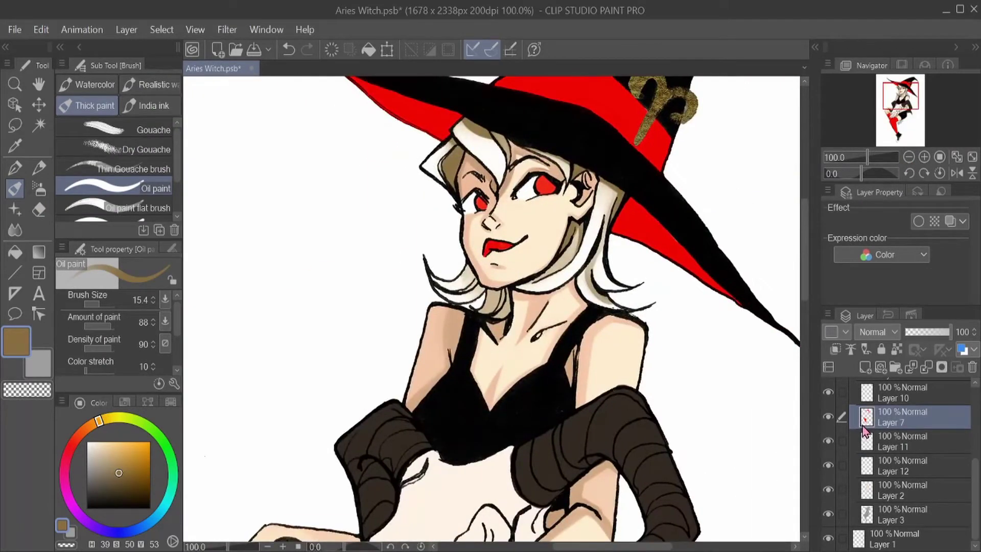
Select Layer 7's red areas and paint a dark red shadow (H0 S100 V77) along the hat band's lower part at brush size 42.1.
{"action": "left_click", "coordinate": [899, 416]}
{"action": "key", "text": "ctrl+s"}
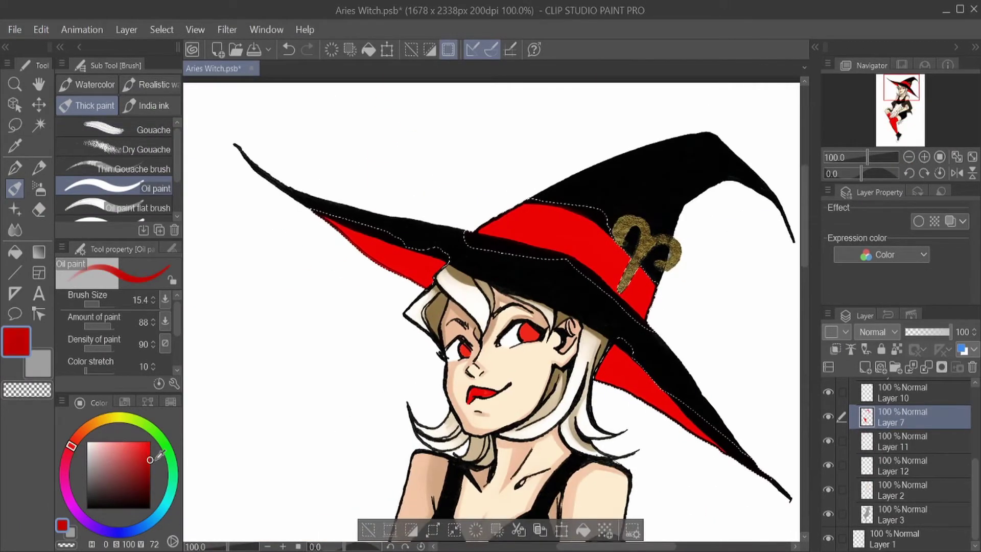
{"action": "left_click", "coordinate": [150, 456]}
{"action": "key", "text": "bracketright"}
{"action": "key", "text": "bracketright"}
{"action": "key", "text": "bracketright"}
{"action": "key", "text": "bracketright"}
{"action": "key", "text": "bracketright"}
{"action": "left_click_drag", "start_coordinate": [598, 245], "coordinate": [511, 236]}
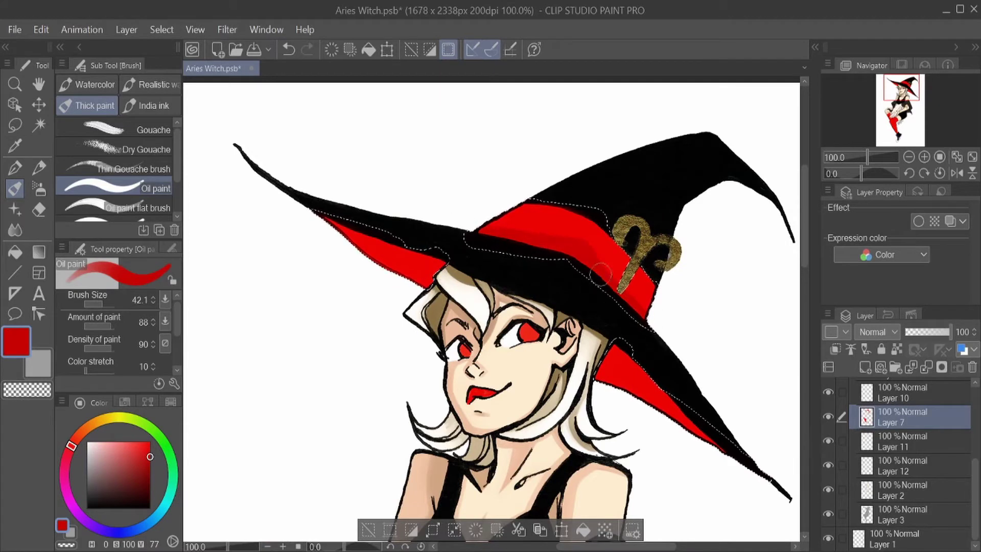
Blend the hat band's shadow edge with sampled reds, switching to the Dense watercolor brush at size 25.4.
{"action": "left_click", "coordinate": [630, 293], "text": "alt"}
{"action": "left_click", "coordinate": [608, 260], "text": "alt"}
{"action": "left_click", "coordinate": [520, 228], "text": "alt"}
{"action": "left_click", "coordinate": [651, 316], "text": "alt"}
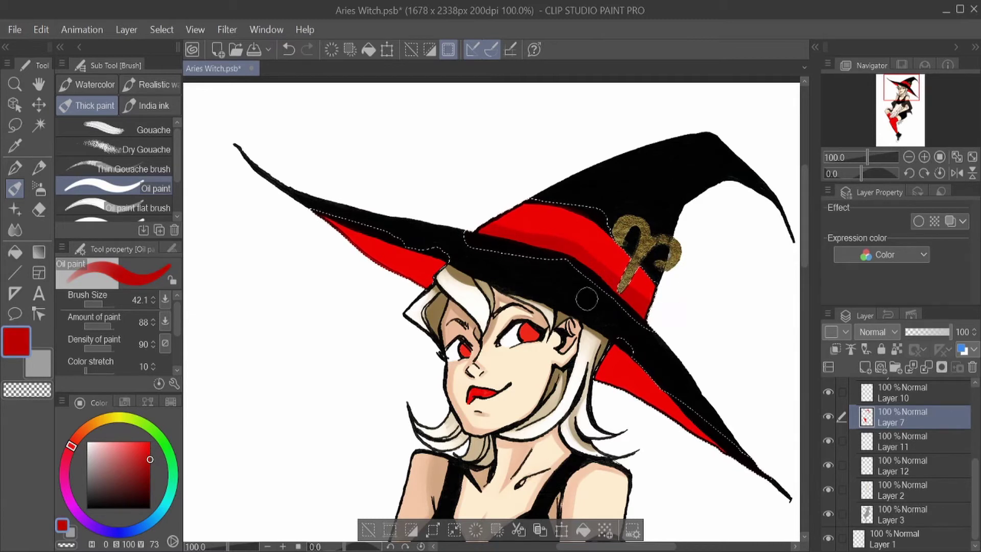
{"action": "key", "text": "b"}
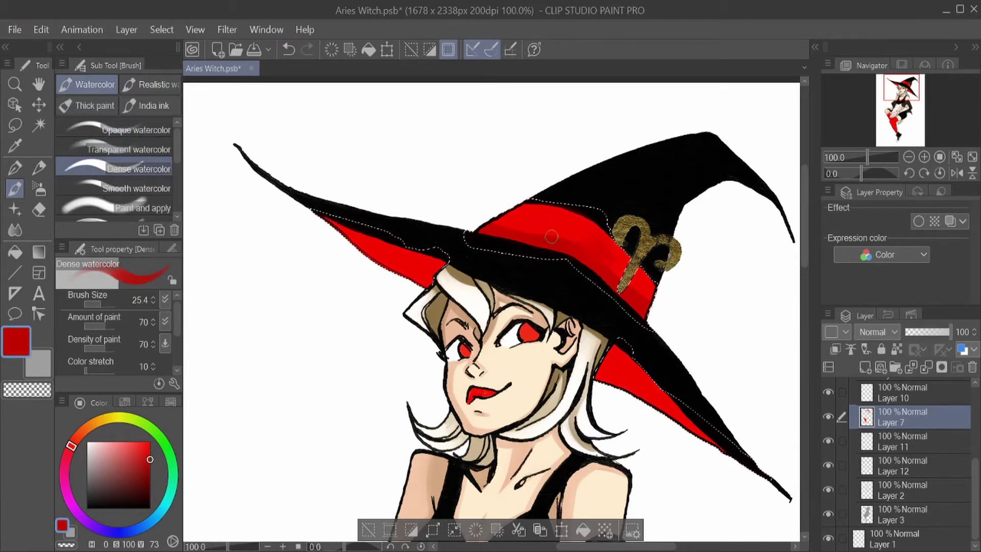
{"action": "left_click", "coordinate": [611, 258], "text": "alt"}
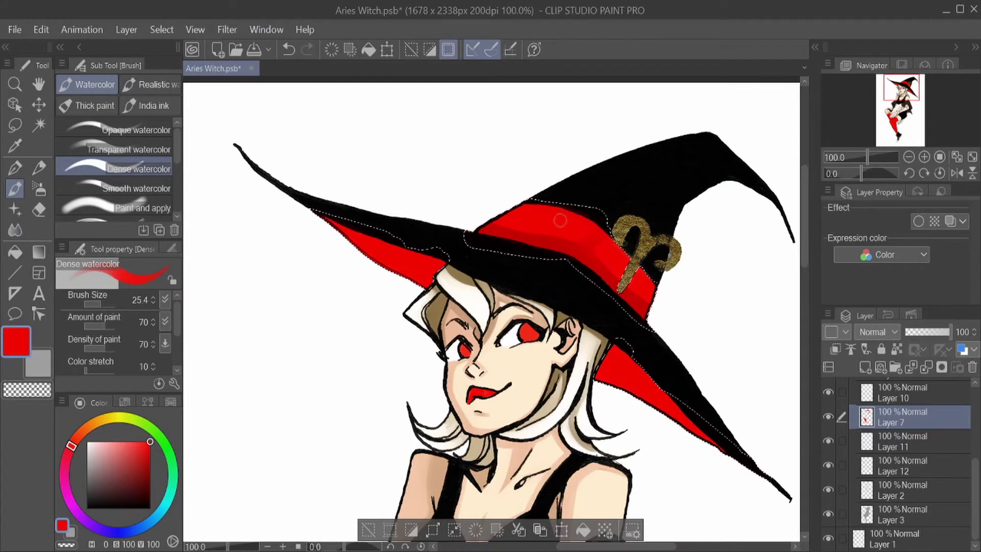
Add light pink-red highlights (H0 S58 V100 and H0 S47 V100) across the hat band and blend them with sampled red.
{"action": "left_click", "coordinate": [633, 250], "text": "alt"}
{"action": "left_click", "coordinate": [602, 262], "text": "alt"}
{"action": "left_click", "coordinate": [586, 236], "text": "alt"}
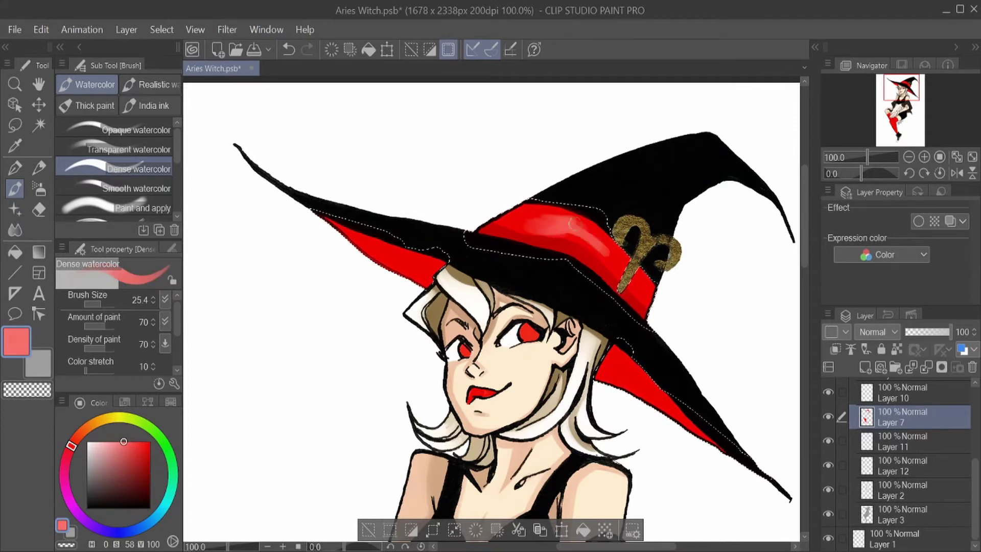
{"action": "left_click", "coordinate": [643, 283], "text": "alt"}
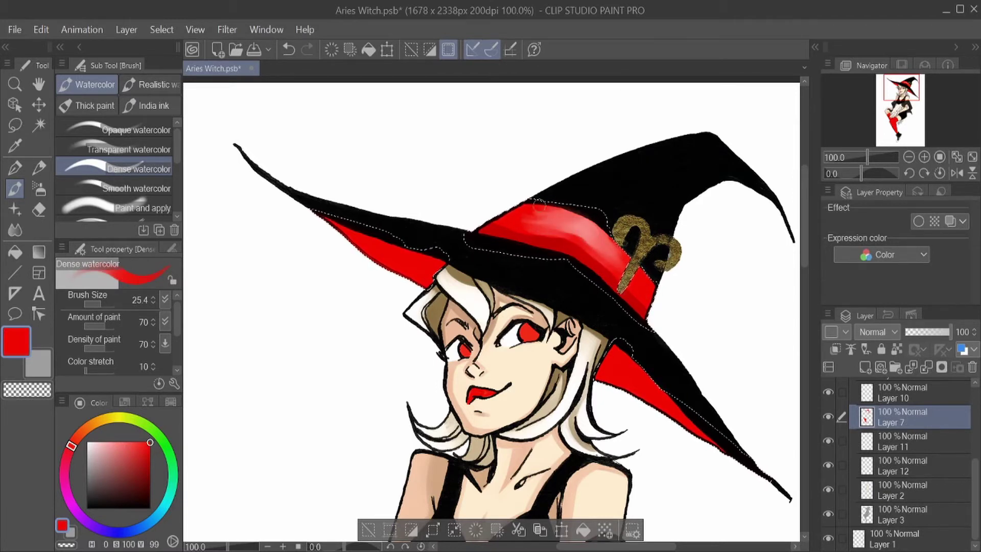
{"action": "left_click", "coordinate": [533, 229], "text": "alt"}
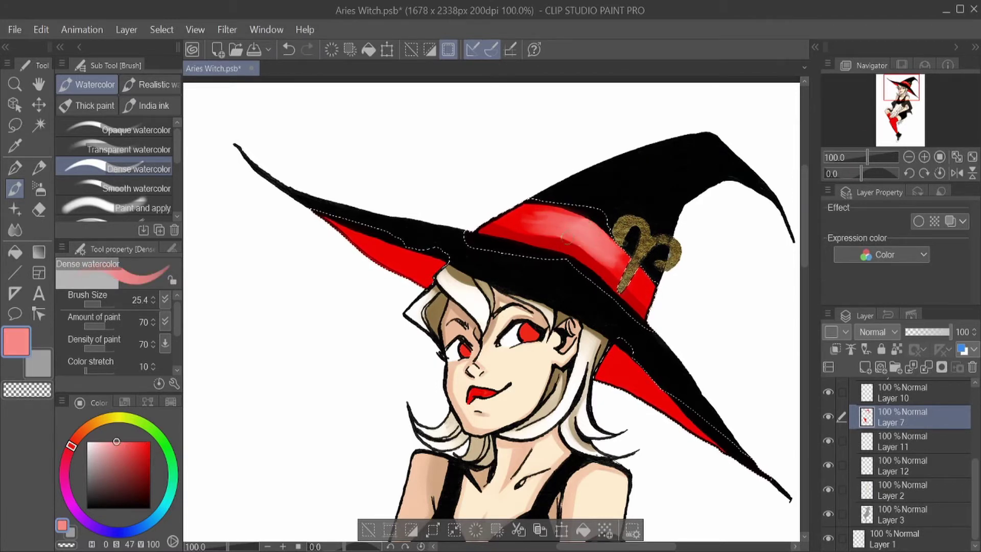
{"action": "left_click", "coordinate": [641, 291], "text": "alt"}
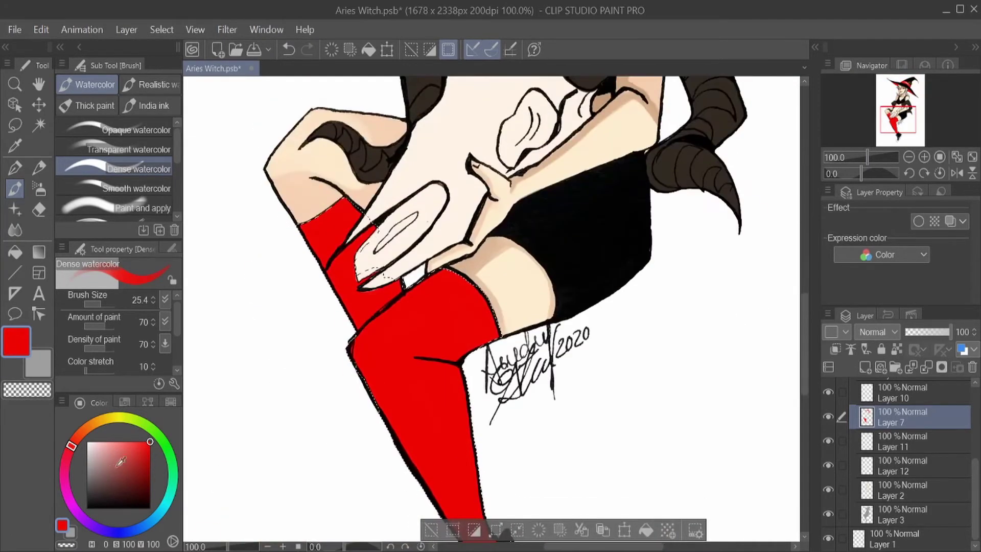
Cover the far stocking with crimson shadow (H339 S86 V61 and H345 S82 V63) at brush size 58.9.
{"action": "left_click_drag", "start_coordinate": [121, 461], "coordinate": [141, 467]}
{"action": "left_click", "coordinate": [65, 465]}
{"action": "left_click", "coordinate": [102, 304]}
{"action": "mouse_move", "coordinate": [389, 276]}
{"action": "left_mouse_down"}
{"action": "mouse_move", "coordinate": [383, 346]}
{"action": "mouse_move", "coordinate": [333, 306]}
{"action": "left_mouse_up"}
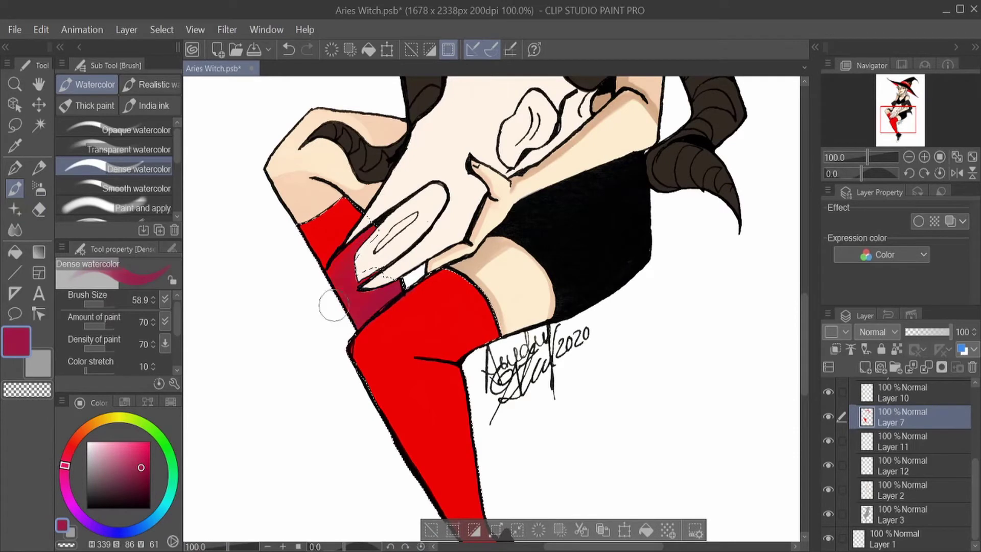
{"action": "left_click", "coordinate": [338, 217], "text": "alt"}
{"action": "left_click", "coordinate": [96, 421]}
{"action": "left_click", "coordinate": [334, 223], "text": "alt"}
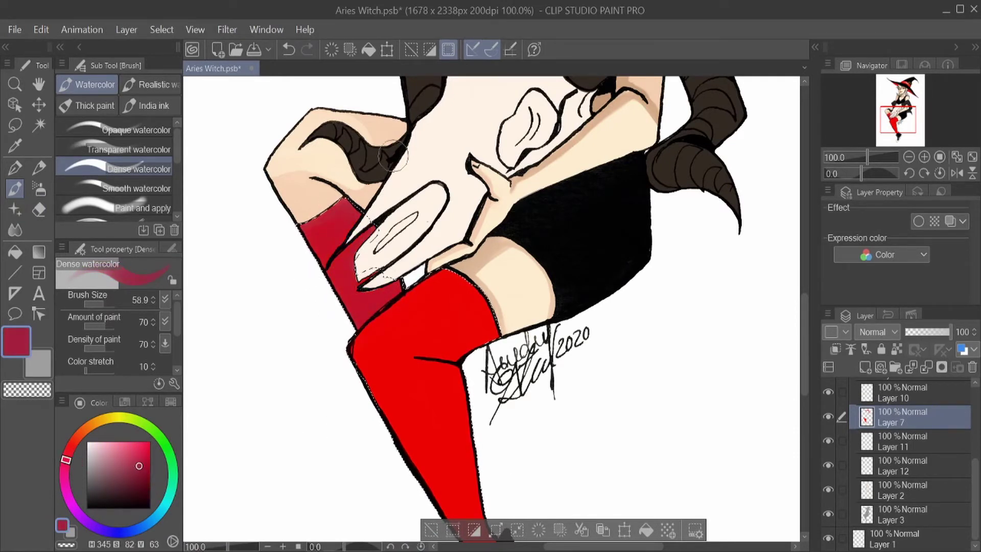
Paint crimson shadow (H345 S82 V63) along the near stocking's front edge, knee and ankle at brush size 30.1.
{"action": "key", "text": "bracketleft"}
{"action": "key", "text": "bracketleft"}
{"action": "key", "text": "bracketleft"}
{"action": "scroll", "coordinate": [396, 358], "scroll_direction": "down", "scroll_amount": 2}
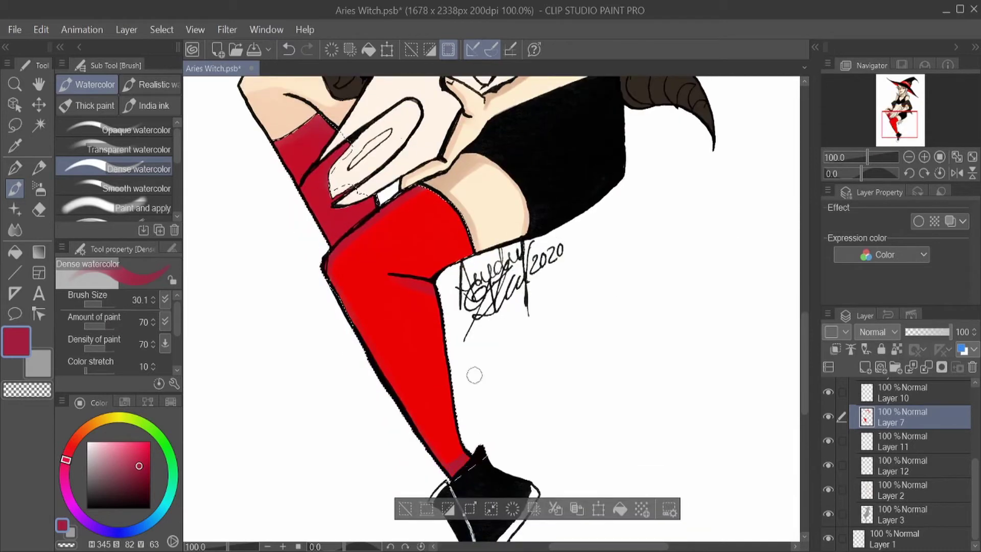
{"action": "left_click", "coordinate": [452, 470], "text": "alt"}
Add a light pink-red highlight (H0 S49 V100) down the near stocking's shin with the Pointillism brush at size 80.
{"action": "left_click", "coordinate": [72, 446]}
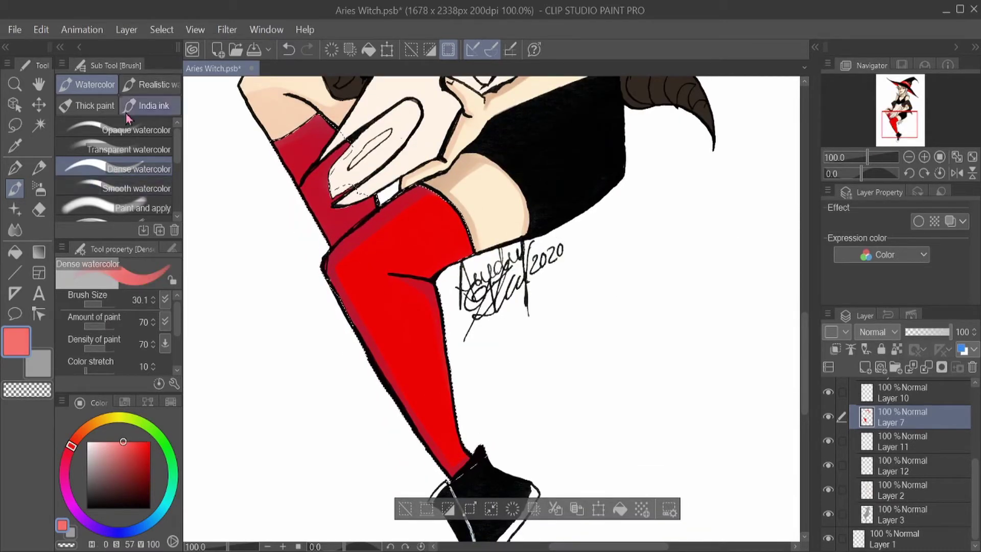
{"action": "left_click", "coordinate": [94, 105]}
{"action": "left_click", "coordinate": [146, 149]}
{"action": "left_click", "coordinate": [118, 442]}
{"action": "scroll", "coordinate": [118, 174], "scroll_direction": "down", "scroll_amount": 2}
{"action": "left_click", "coordinate": [128, 195]}
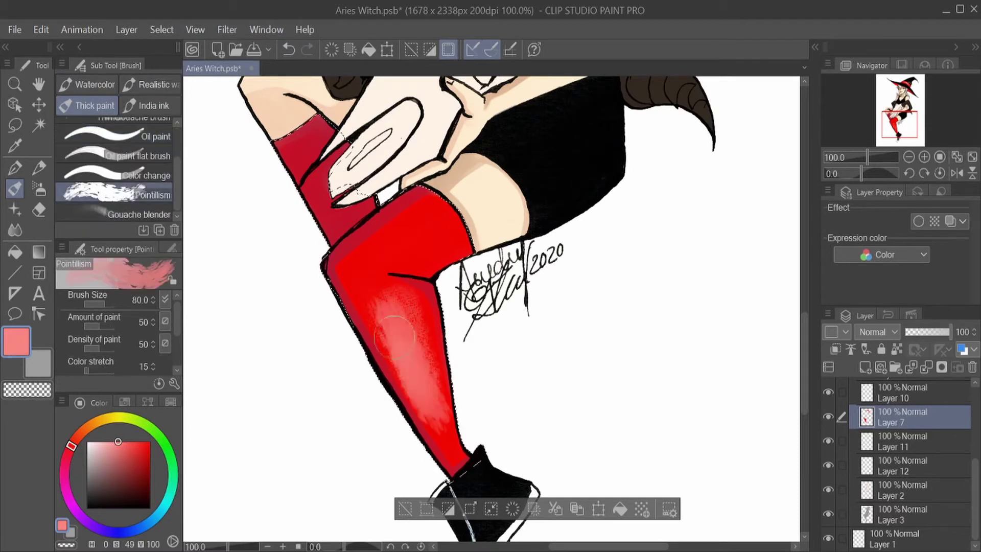
Blend the near stocking's shadows and highlight with sampled reds, using the Oil paint brush at size 42.1.
{"action": "left_click", "coordinate": [439, 225], "text": "alt"}
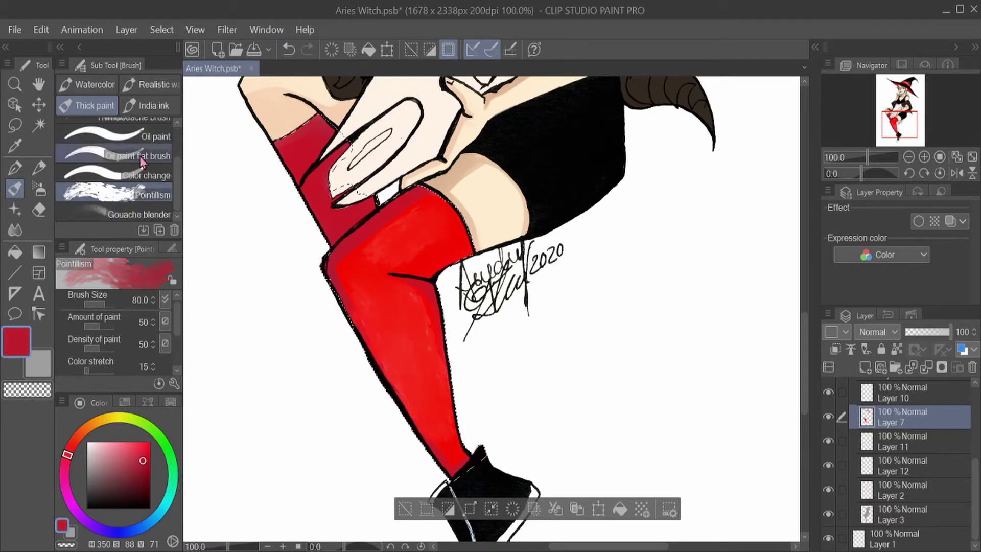
{"action": "left_click", "coordinate": [117, 135]}
{"action": "left_click", "coordinate": [335, 265], "text": "alt"}
{"action": "left_click", "coordinate": [470, 469], "text": "alt"}
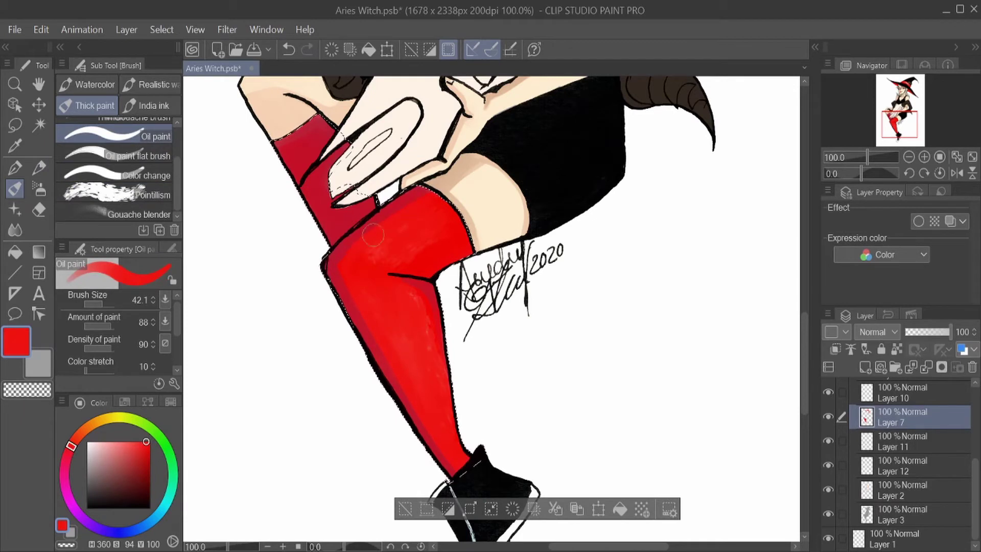
{"action": "left_click", "coordinate": [388, 210], "text": "alt"}
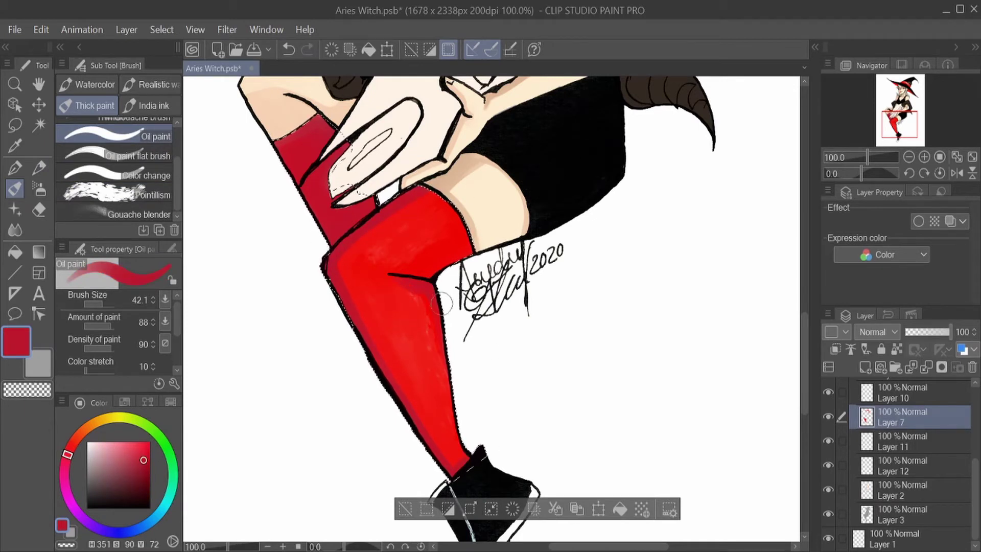
{"action": "left_click", "coordinate": [429, 354], "text": "alt"}
{"action": "left_click", "coordinate": [357, 217], "text": "alt"}
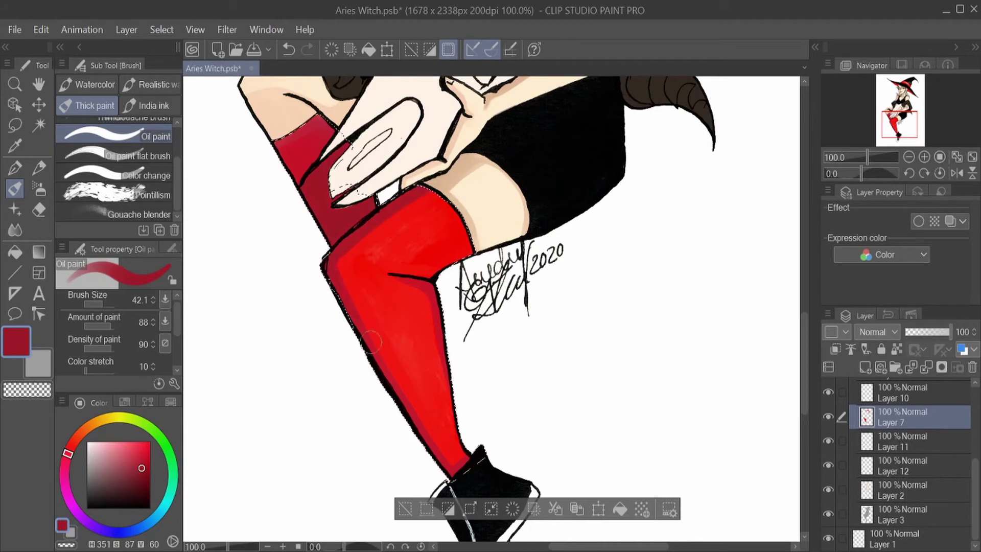
{"action": "left_click", "coordinate": [435, 358], "text": "alt"}
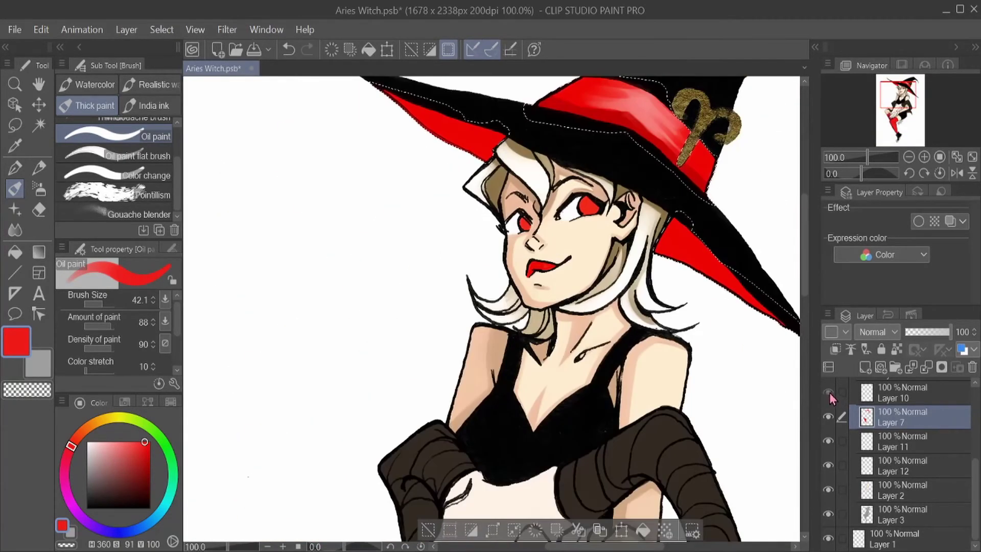
Deselect and shade the whites of both eyes grey (H0 S1 V63) on Layer 5 at brush size 11.
{"action": "left_click", "coordinate": [910, 157]}
{"action": "key", "text": "alt+bracketright"}
{"action": "key", "text": "alt+bracketright"}
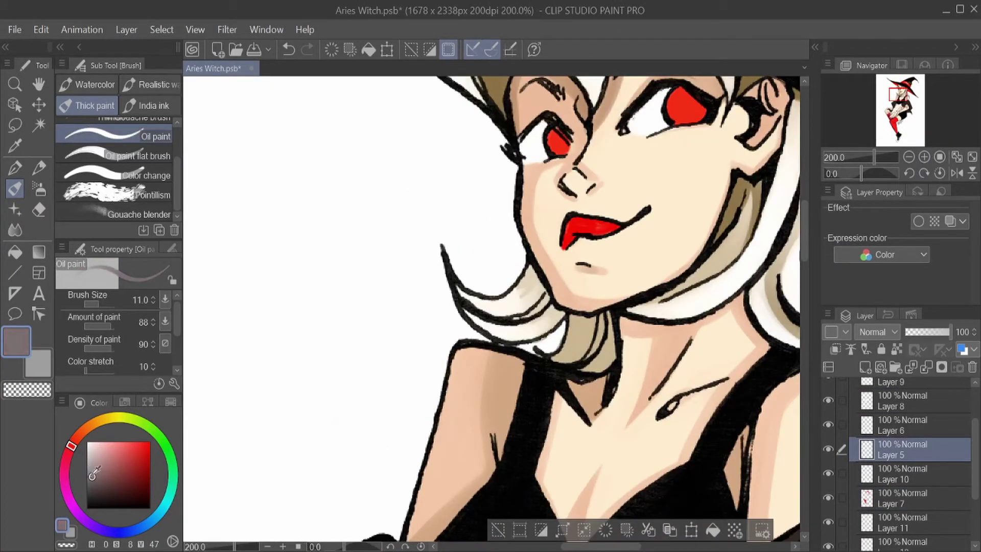
{"action": "left_click", "coordinate": [88, 466]}
{"action": "key", "text": "ctrl+d"}
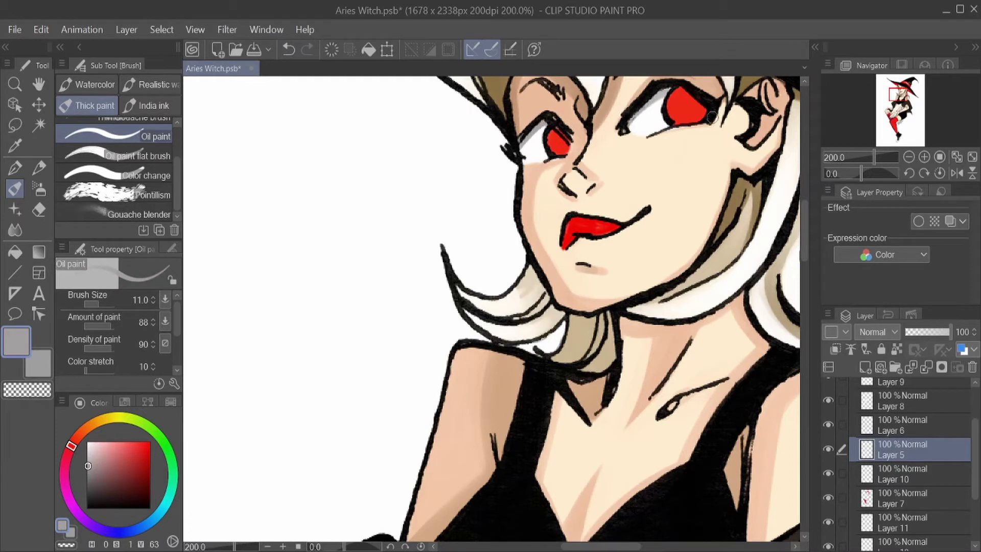
Shade both irises on Layer 6 with dark reds (H3 S87 V71 and H3 S92 V47).
{"action": "key", "text": "alt+bracketright"}
{"action": "left_click", "coordinate": [145, 457]}
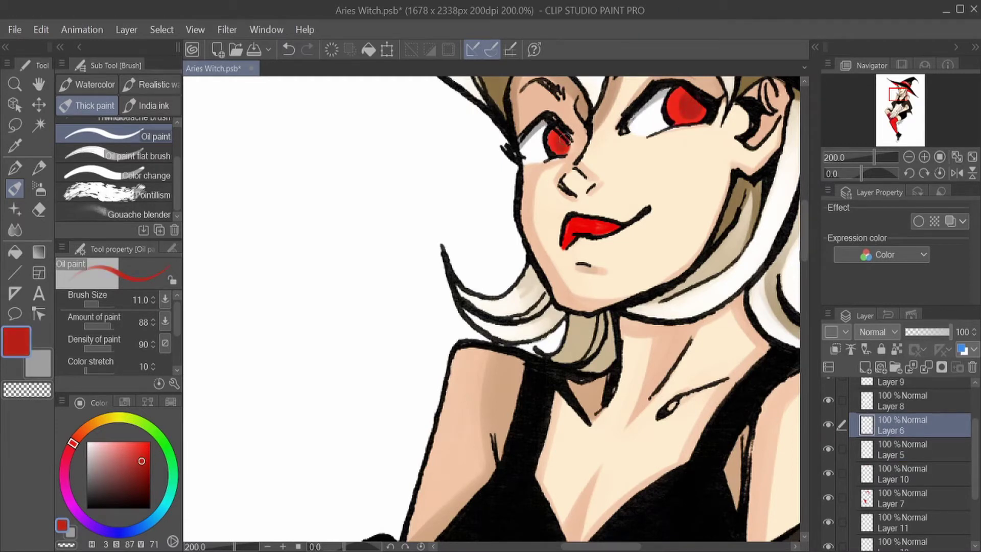
{"action": "left_click", "coordinate": [694, 108], "text": "alt"}
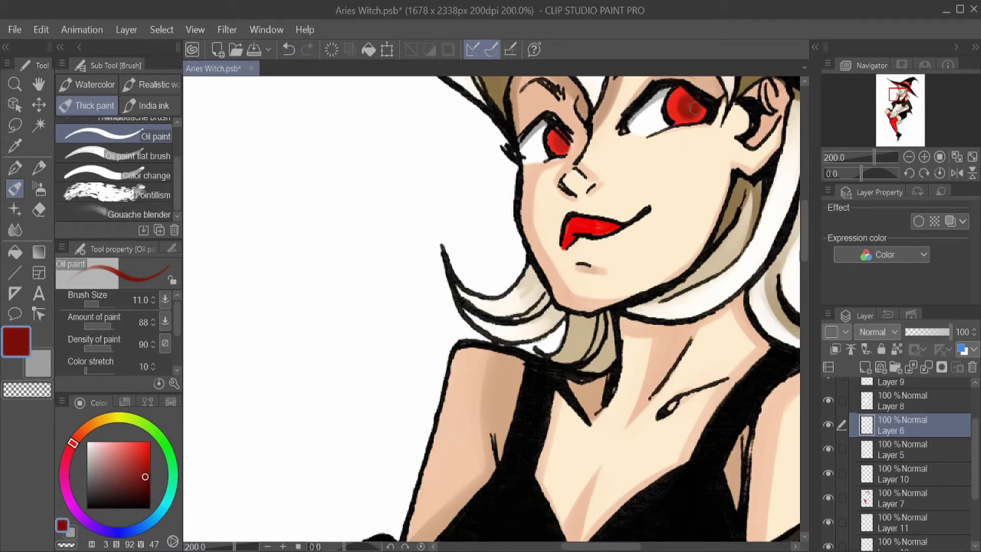
{"action": "left_click", "coordinate": [669, 108], "text": "alt"}
Fill the skull's eye sockets and nasal cavity on Layer 8 with a tan shadow at brush size 25.4.
{"action": "left_click", "coordinate": [835, 404]}
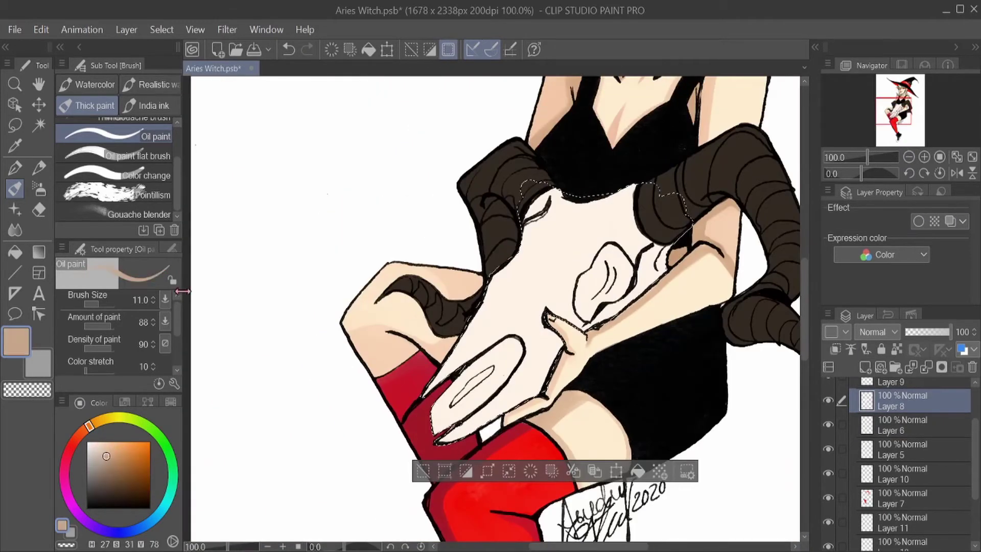
{"action": "mouse_move", "coordinate": [499, 352]}
{"action": "left_mouse_down"}
{"action": "mouse_move", "coordinate": [451, 413]}
{"action": "mouse_move", "coordinate": [457, 378]}
{"action": "mouse_move", "coordinate": [492, 383]}
{"action": "mouse_move", "coordinate": [515, 344]}
{"action": "mouse_move", "coordinate": [494, 388]}
{"action": "left_mouse_up"}
{"action": "left_click", "coordinate": [431, 416], "text": "alt"}
{"action": "mouse_move", "coordinate": [656, 249]}
{"action": "left_mouse_down"}
{"action": "mouse_move", "coordinate": [570, 187]}
{"action": "mouse_move", "coordinate": [596, 280]}
{"action": "mouse_move", "coordinate": [509, 354]}
{"action": "mouse_move", "coordinate": [672, 247]}
{"action": "mouse_move", "coordinate": [673, 230]}
{"action": "mouse_move", "coordinate": [635, 274]}
{"action": "left_mouse_up"}
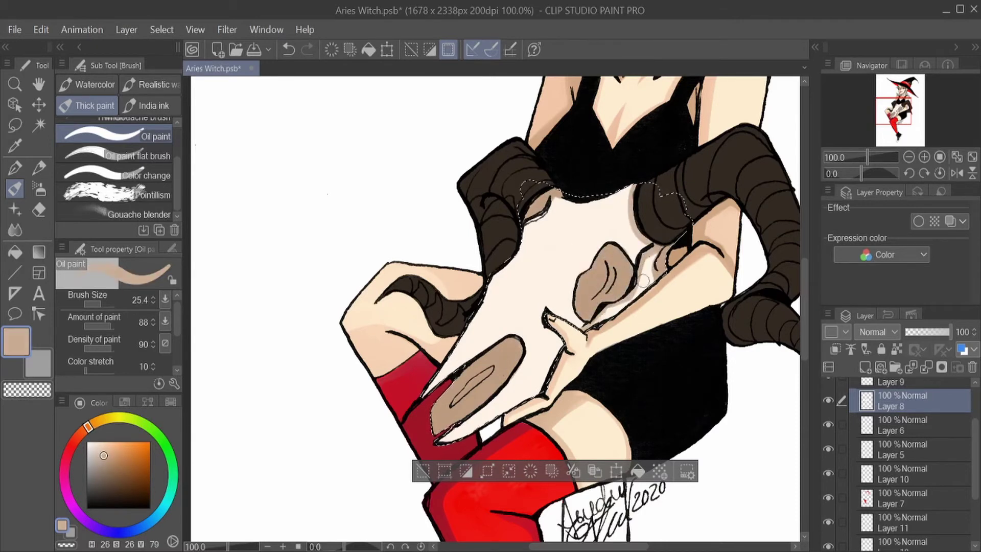
Deepen the skull's eye socket and nasal cavity with darker browns (H28 S34 V59 and H28 S42 V41).
{"action": "left_click", "coordinate": [107, 459]}
{"action": "left_click", "coordinate": [108, 469]}
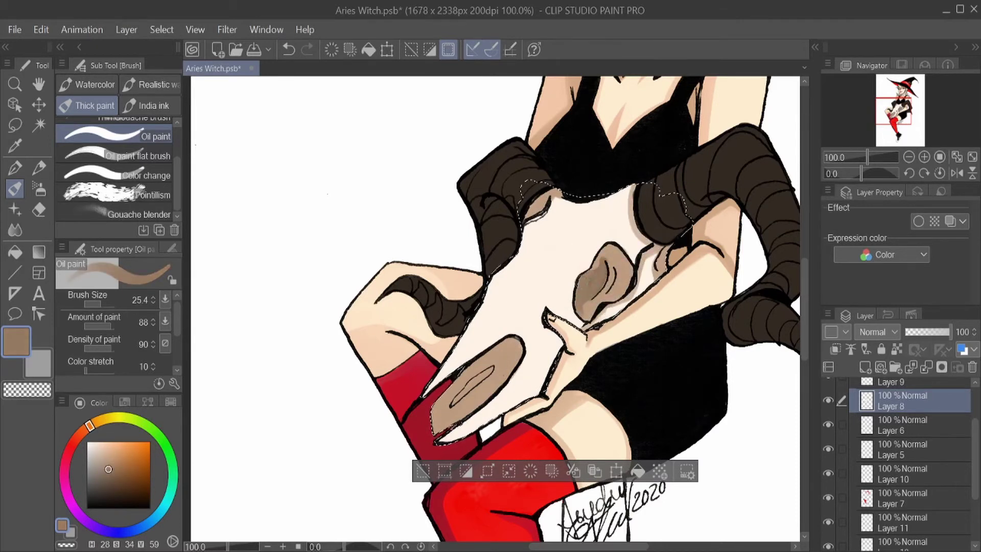
{"action": "left_click", "coordinate": [620, 266], "text": "alt"}
{"action": "left_click", "coordinate": [466, 384], "text": "alt"}
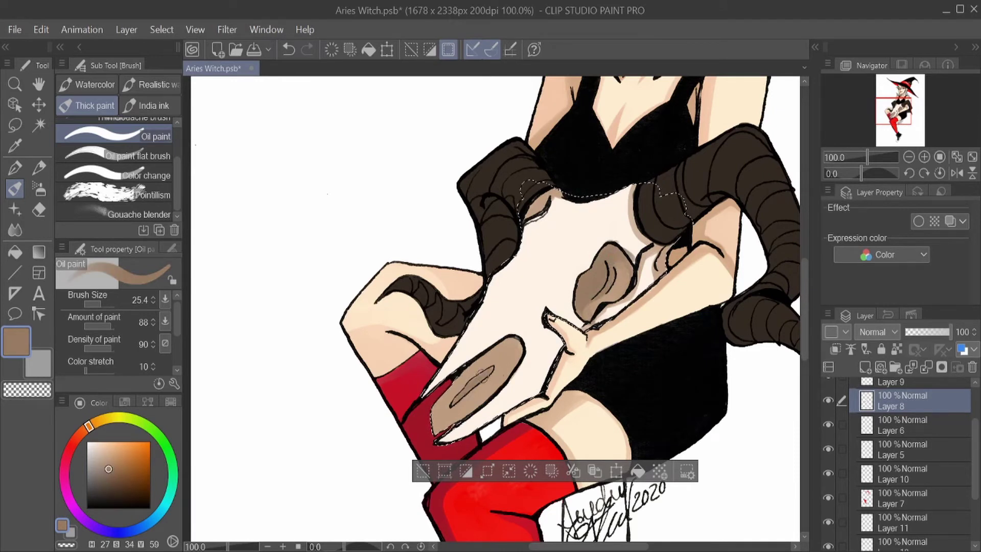
{"action": "left_click", "coordinate": [583, 306], "text": "alt"}
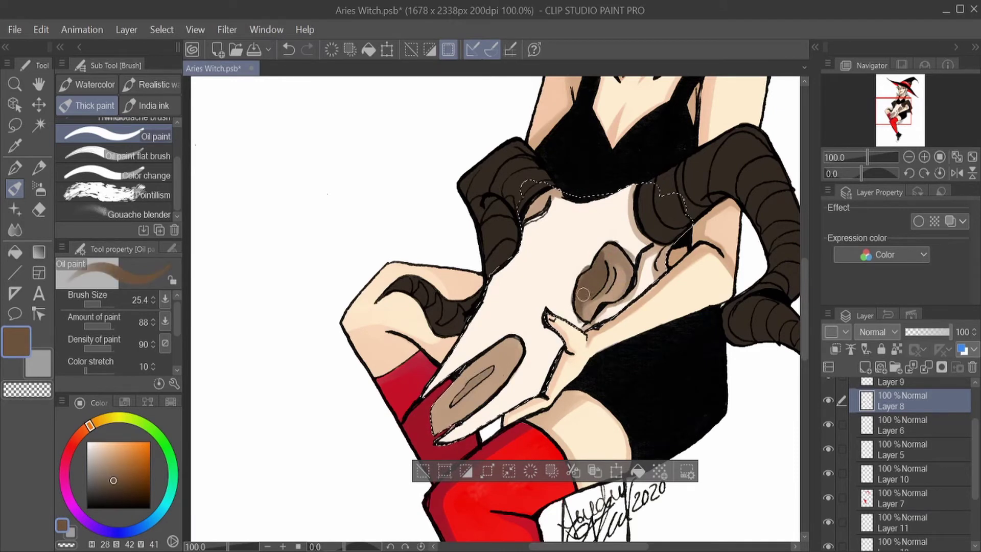
Clean up and blend the skull's cavities with sampled cream, tan and dark brown (H29 S41 V42).
{"action": "left_click", "coordinate": [552, 260], "text": "alt"}
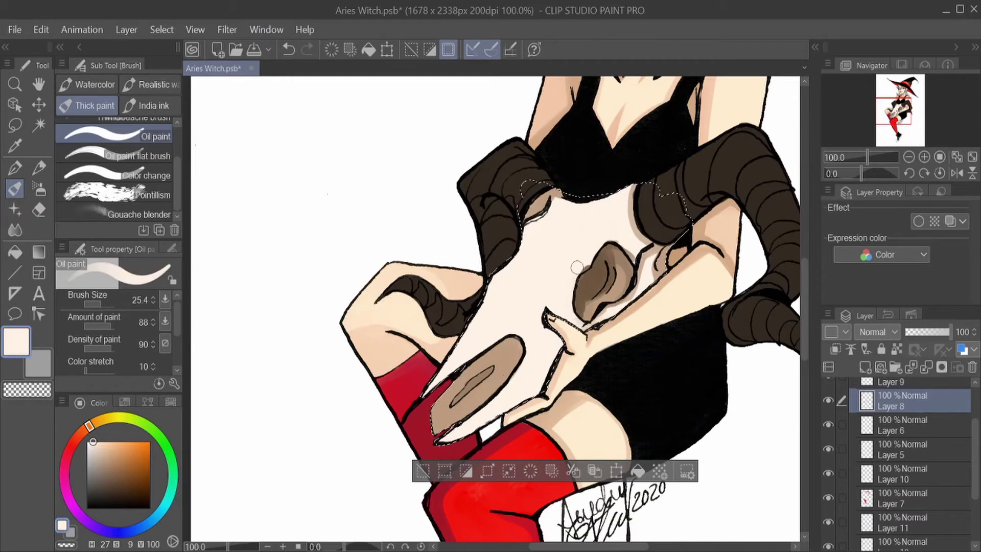
{"action": "left_click", "coordinate": [632, 294], "text": "alt"}
{"action": "left_click", "coordinate": [615, 262], "text": "alt"}
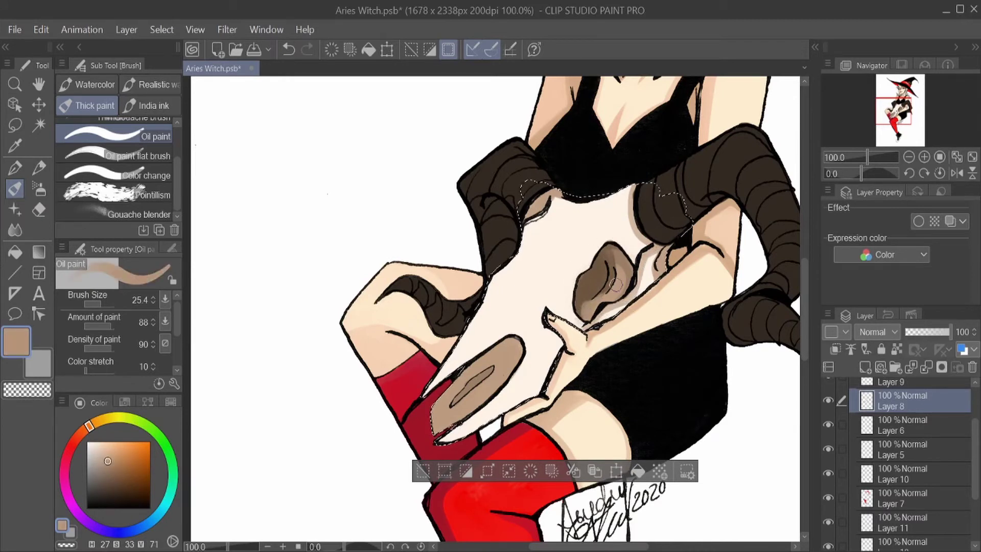
{"action": "left_click", "coordinate": [602, 266], "text": "alt"}
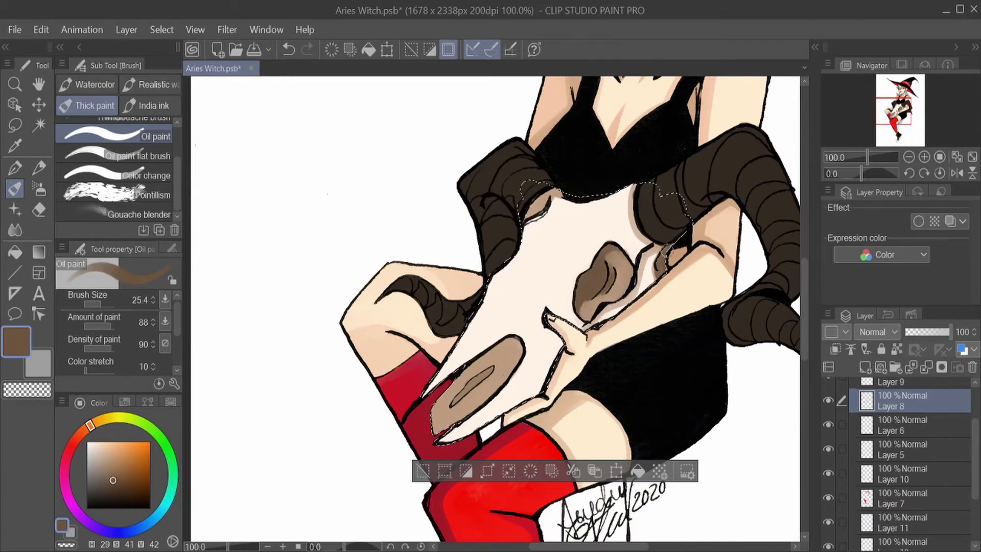
{"action": "left_click", "coordinate": [481, 417], "text": "alt"}
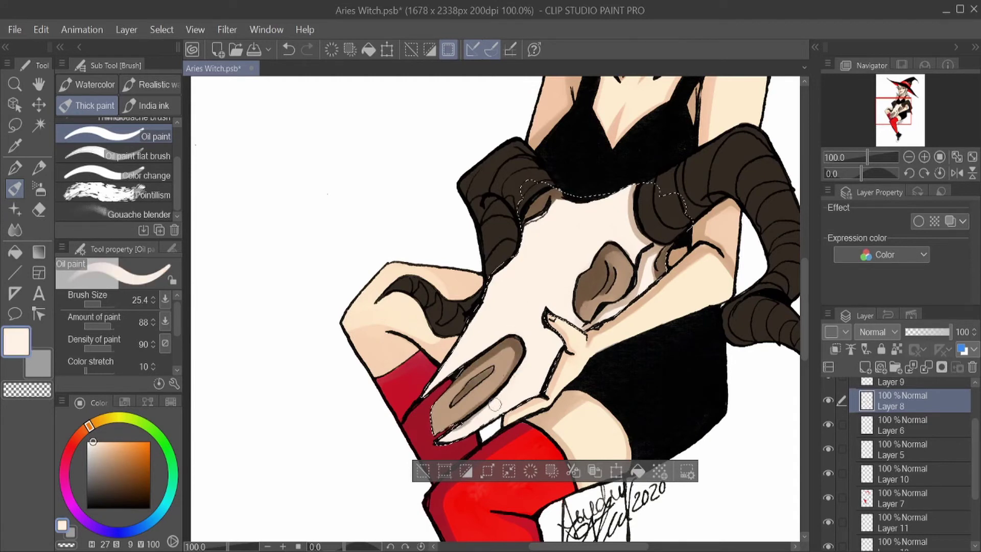
Shade the skull's edges beside the horns and along the cheek with sampled browns, including H28 S39 V45.
{"action": "left_click", "coordinate": [673, 237], "text": "alt"}
{"action": "left_click", "coordinate": [629, 207], "text": "alt"}
{"action": "left_click", "coordinate": [642, 231], "text": "alt"}
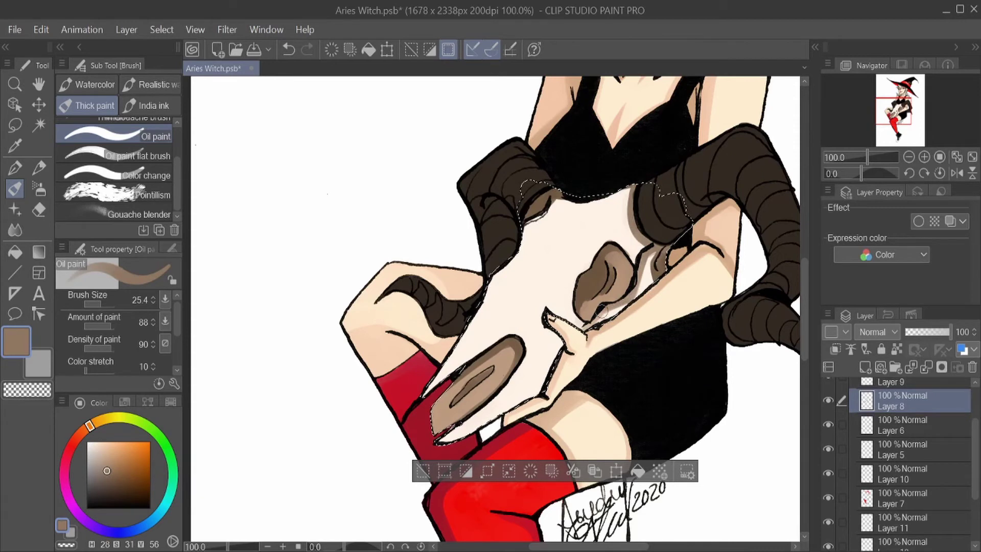
{"action": "left_click", "coordinate": [646, 289], "text": "alt"}
{"action": "left_click", "coordinate": [658, 270], "text": "alt"}
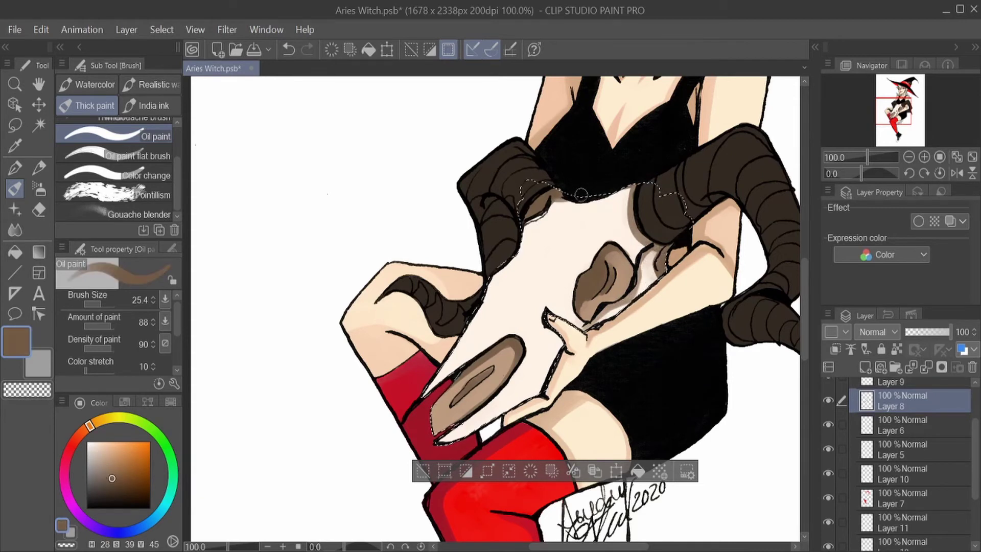
{"action": "left_click", "coordinate": [626, 265], "text": "alt"}
{"action": "left_click", "coordinate": [639, 250], "text": "alt"}
{"action": "left_click", "coordinate": [629, 236], "text": "alt"}
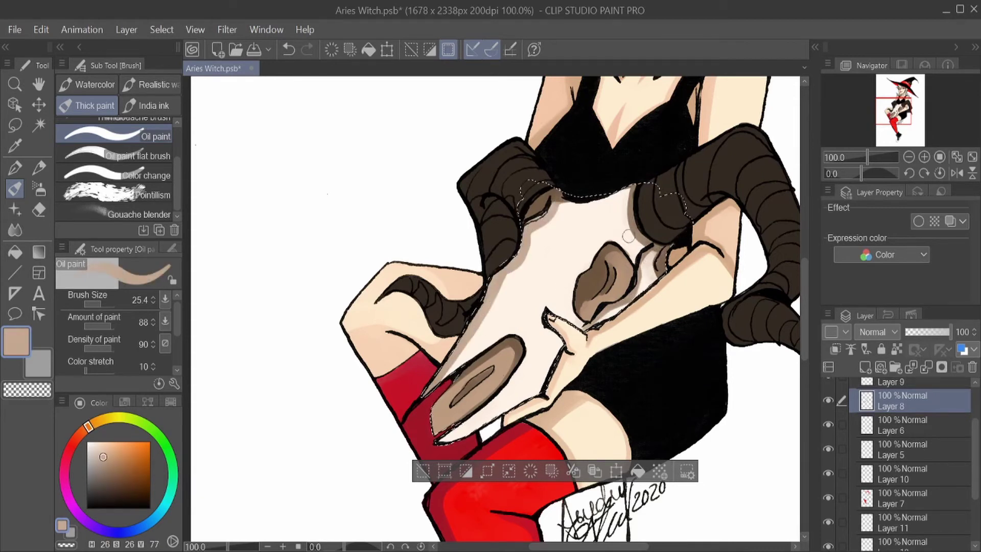
Paint soft beige shadows (H28 S18 V87) across the skull's forehead and snout, blending them with sampled cream.
{"action": "left_click", "coordinate": [603, 225], "text": "alt"}
{"action": "left_click", "coordinate": [598, 276], "text": "alt"}
{"action": "left_click", "coordinate": [608, 215], "text": "alt"}
{"action": "left_click", "coordinate": [615, 202], "text": "alt"}
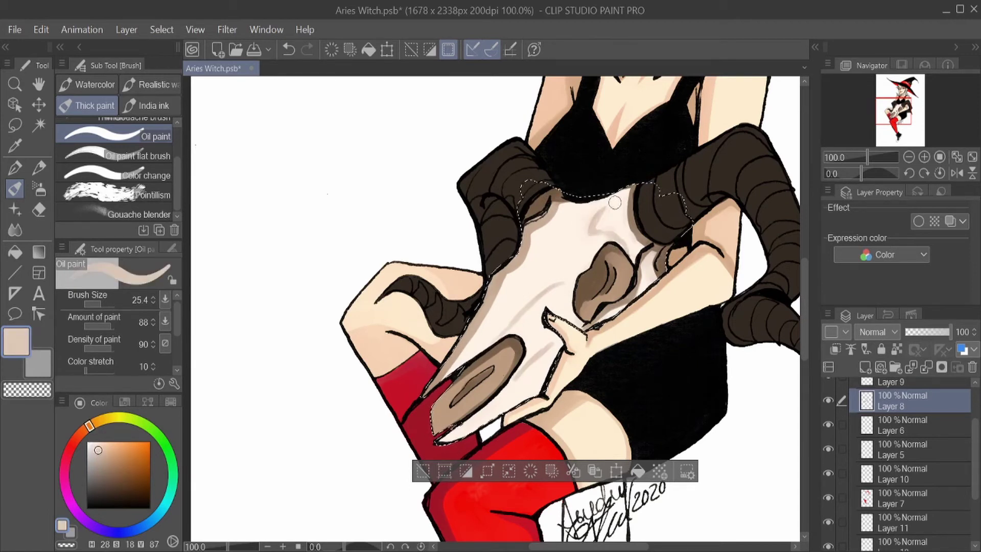
{"action": "left_click", "coordinate": [554, 301], "text": "alt"}
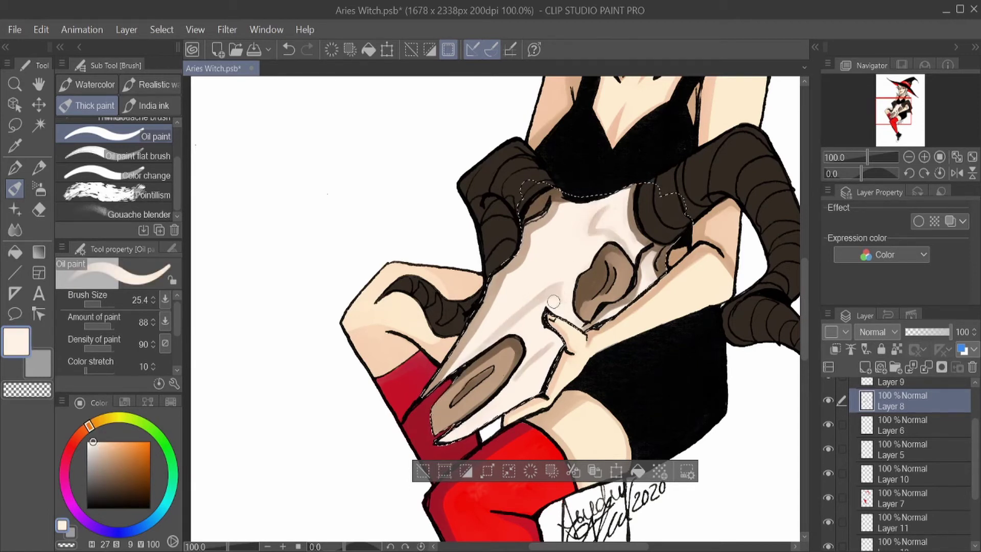
Select Layer 9's horns and paint dark purple shadows (H276 S49 V15) along their undersides at brush size 49.8, blending with sampled brown.
{"action": "scroll", "coordinate": [899, 460], "scroll_direction": "up", "scroll_amount": 1}
{"action": "left_click", "coordinate": [868, 428], "text": "ctrl"}
{"action": "left_click", "coordinate": [613, 368], "text": "alt"}
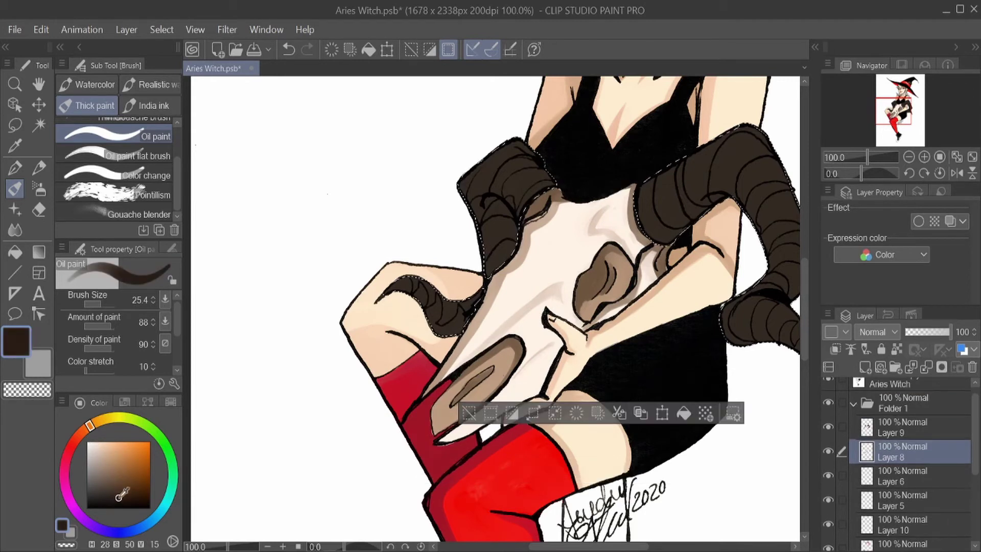
{"action": "key", "text": "bracketleft"}
{"action": "key", "text": "alt+bracketright"}
{"action": "left_click_drag", "start_coordinate": [493, 232], "coordinate": [495, 208]}
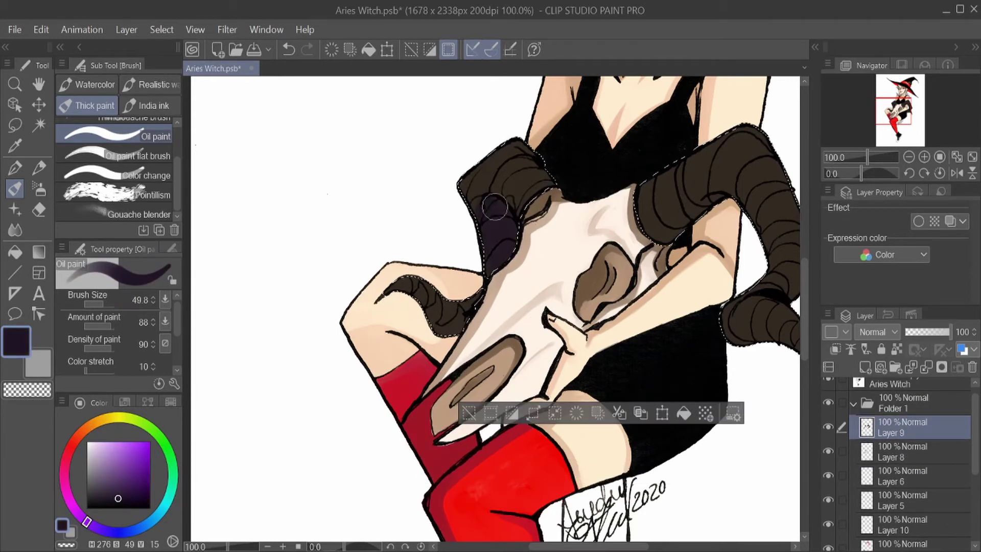
{"action": "left_click_drag", "start_coordinate": [380, 294], "coordinate": [492, 301]}
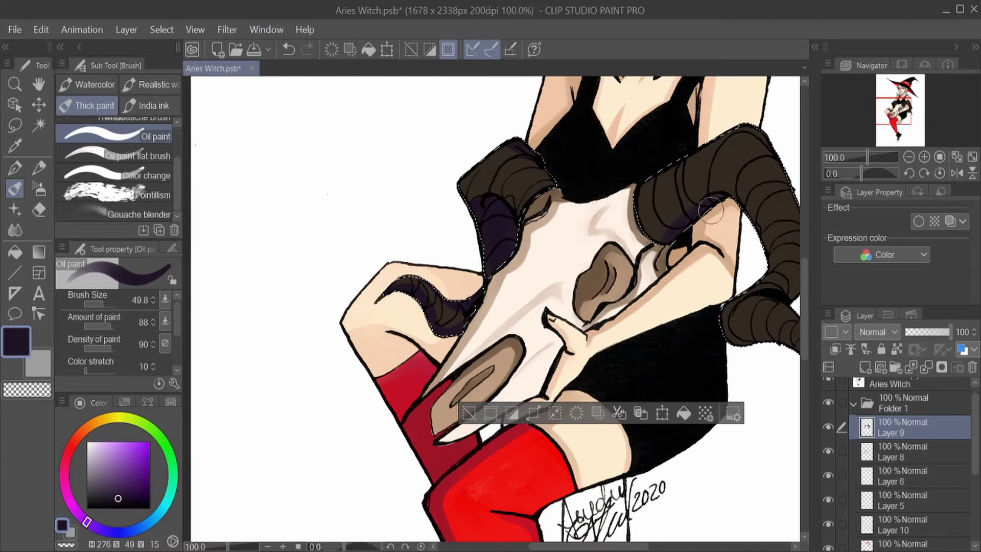
{"action": "left_click_drag", "start_coordinate": [797, 327], "coordinate": [648, 347]}
{"action": "left_click", "coordinate": [550, 236], "text": "alt"}
{"action": "left_click", "coordinate": [611, 219], "text": "alt"}
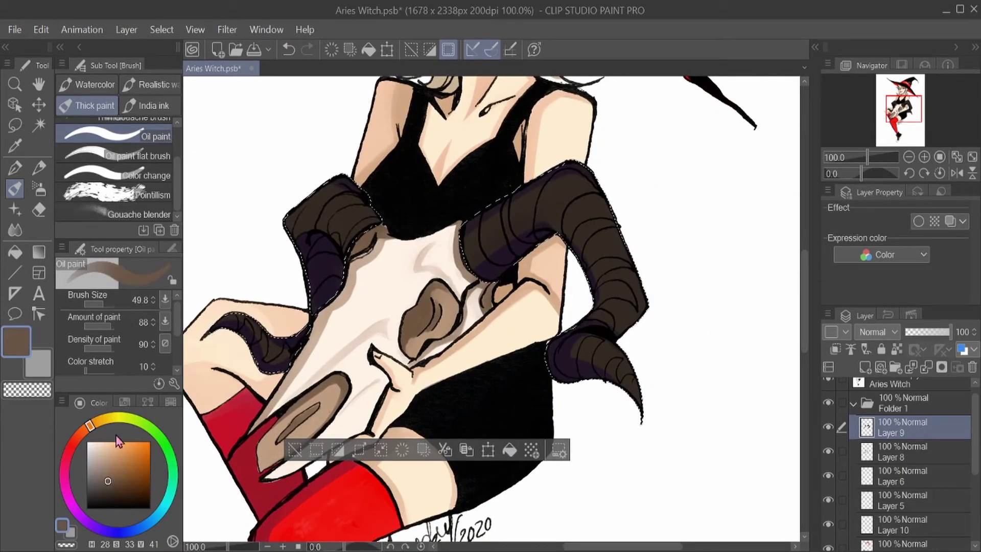
Lighten the horns with light brown (H27 S39 V63) using the Running color edge watercolor brush at size 225.6.
{"action": "left_click", "coordinate": [153, 84]}
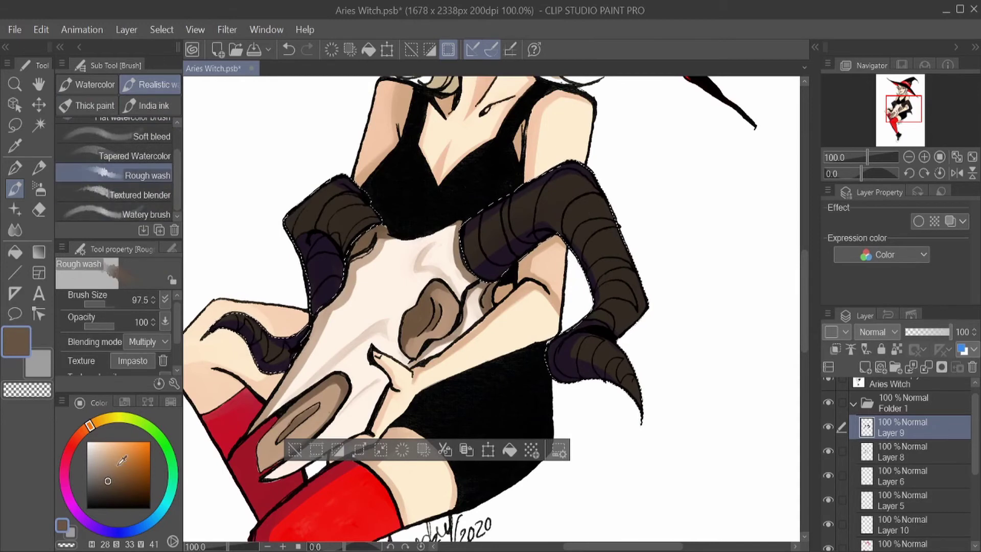
{"action": "left_click", "coordinate": [317, 245], "text": "alt"}
{"action": "left_click", "coordinate": [87, 84]}
{"action": "left_click", "coordinate": [115, 156]}
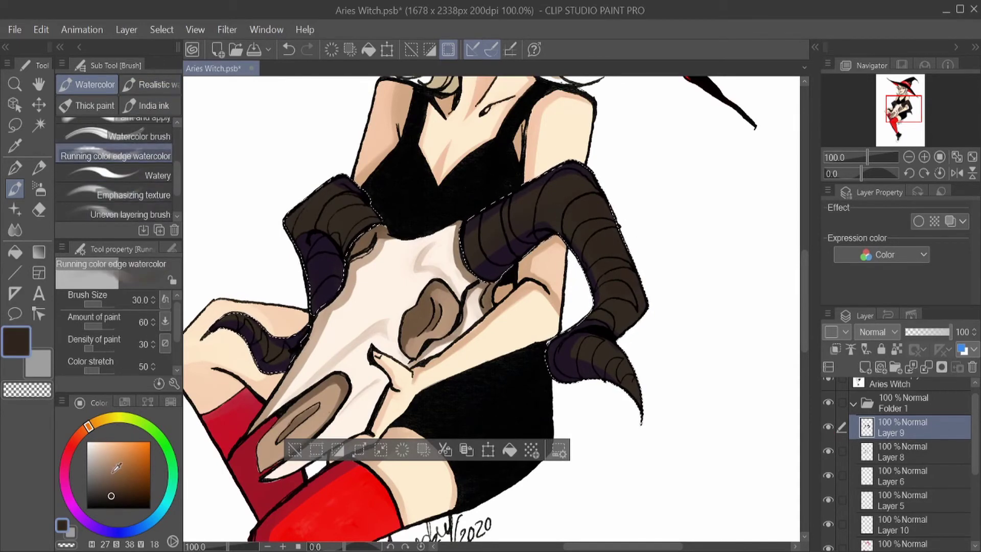
{"action": "left_click", "coordinate": [338, 395], "text": "alt"}
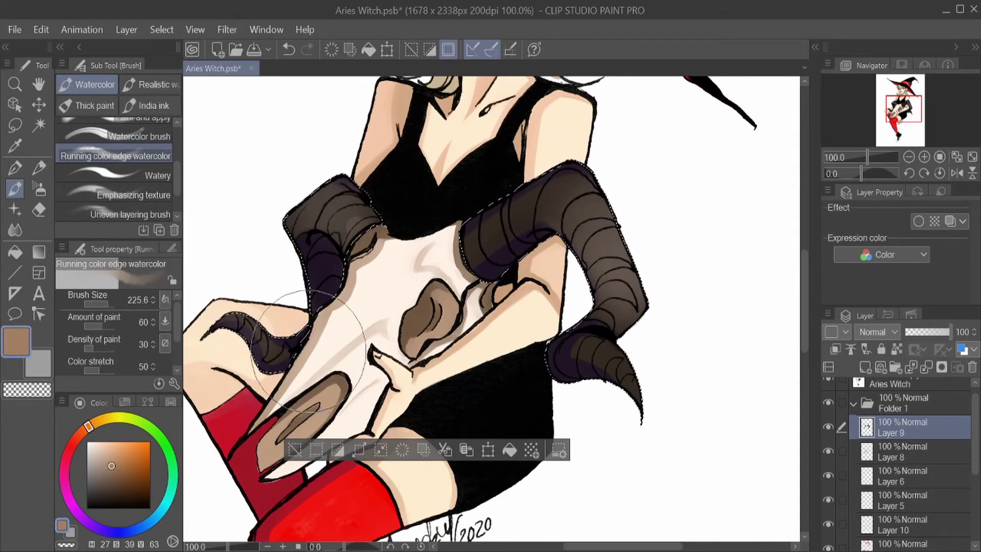
Blend the horns' midtones with sampled dark browns, including H22 S23 V28 and H25 S24 V35, using the Watercolor brush at size 97.5.
{"action": "left_click", "coordinate": [495, 246], "text": "alt"}
{"action": "left_click", "coordinate": [115, 135]}
{"action": "left_click", "coordinate": [603, 240], "text": "alt"}
{"action": "left_click_drag", "start_coordinate": [593, 225], "coordinate": [624, 230]}
{"action": "left_click", "coordinate": [621, 276], "text": "alt"}
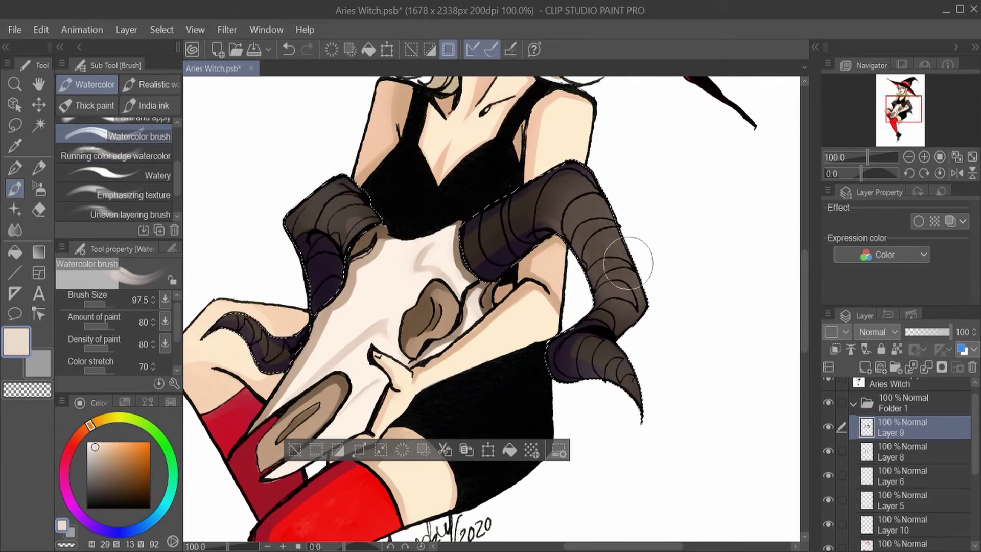
{"action": "key", "text": "ctrl+z"}
{"action": "left_click", "coordinate": [348, 236], "text": "alt"}
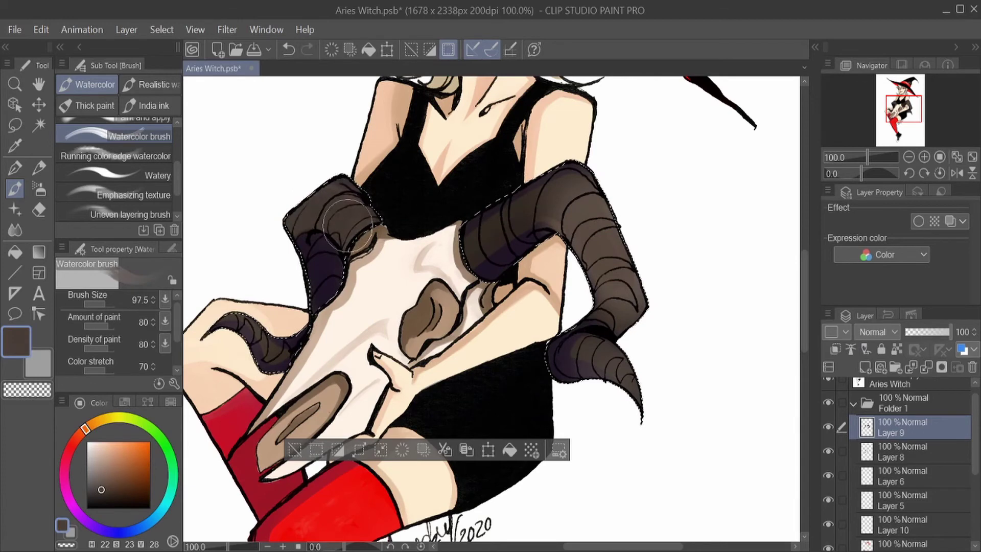
{"action": "left_click", "coordinate": [369, 163], "text": "alt"}
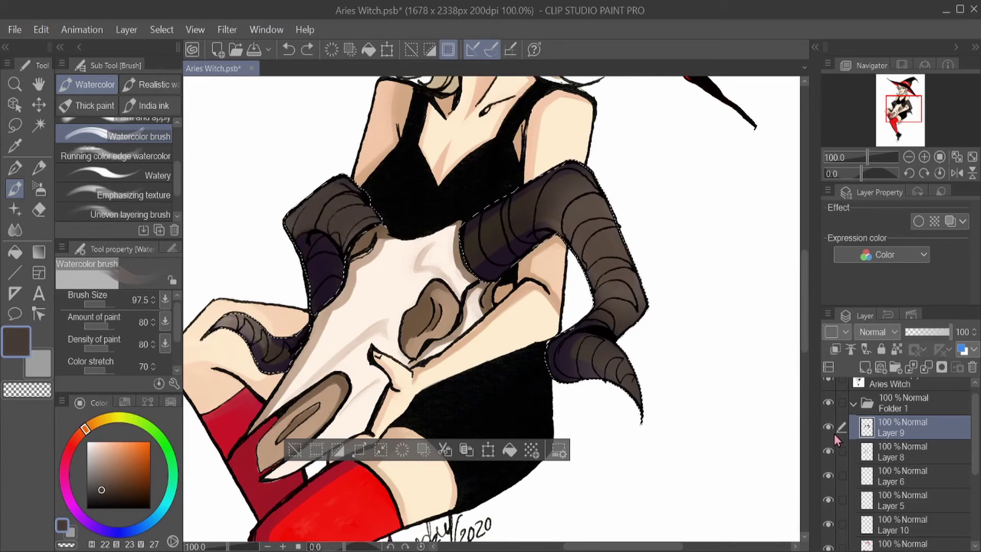
{"action": "left_click", "coordinate": [841, 450]}
{"action": "left_click", "coordinate": [562, 203], "text": "alt"}
{"action": "left_click_drag", "start_coordinate": [563, 203], "coordinate": [590, 254]}
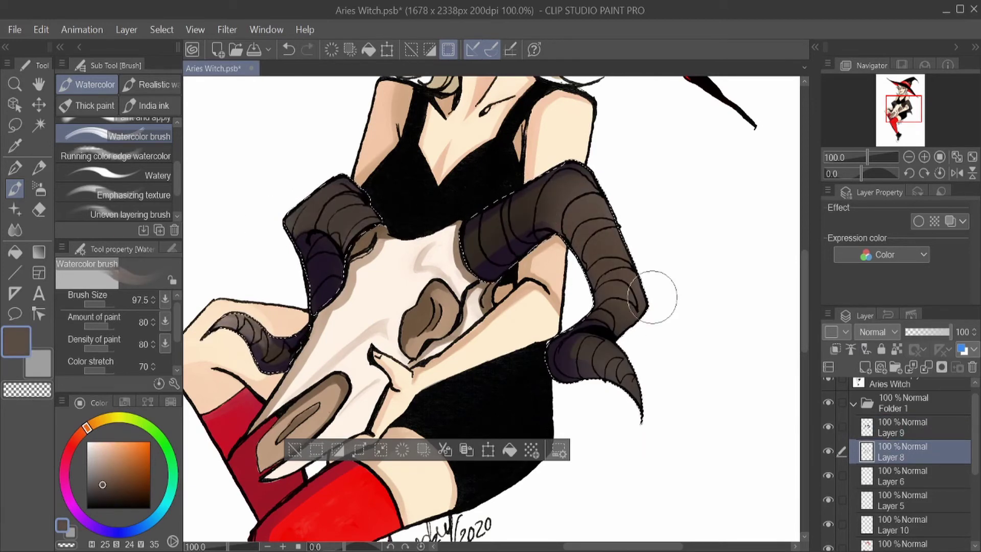
Highlight the larger horn's outer edge on Layer 9 with cream (H25 S17 V100) using the Oil paint brush at size 18.2.
{"action": "left_click", "coordinate": [449, 240], "text": "alt"}
{"action": "left_click", "coordinate": [95, 106]}
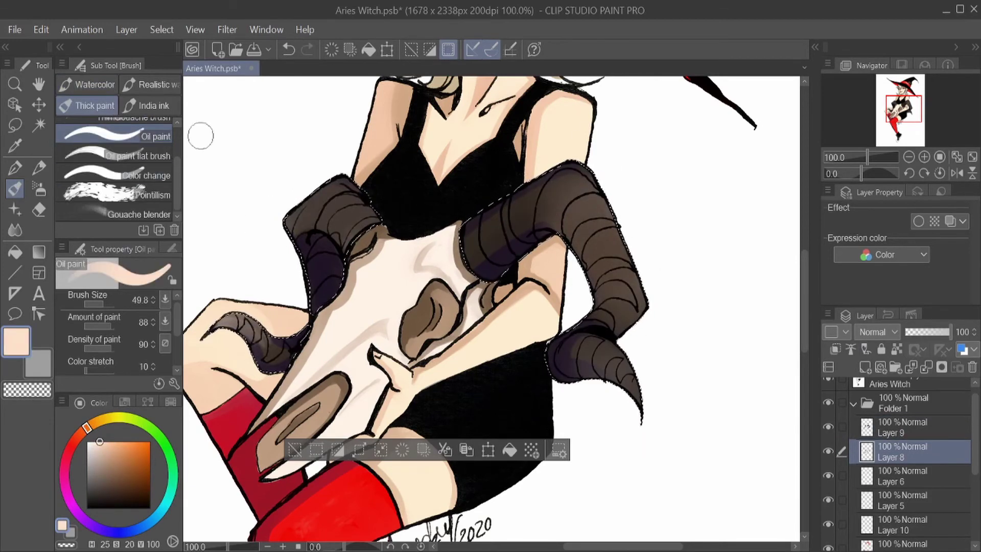
{"action": "left_click", "coordinate": [839, 433]}
{"action": "left_click", "coordinate": [151, 85]}
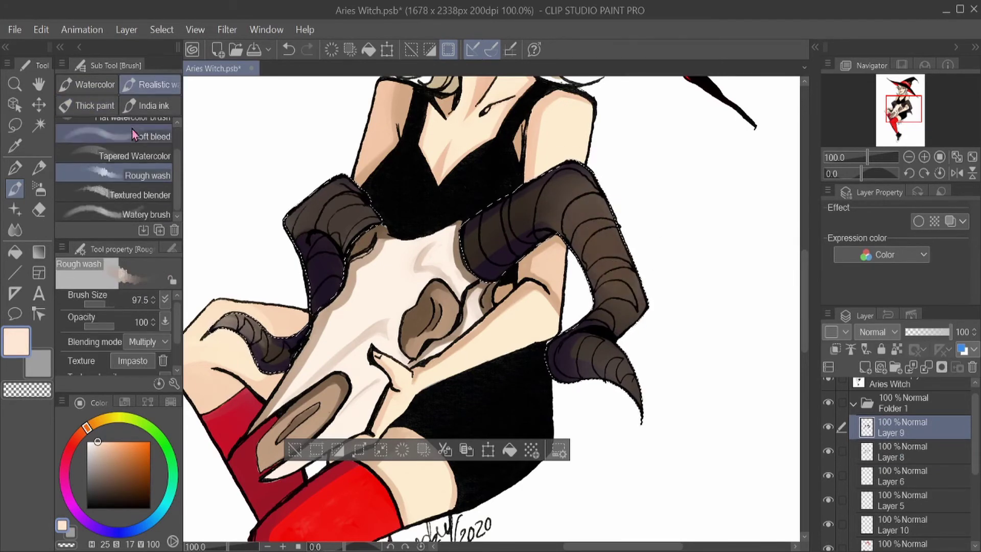
{"action": "left_click", "coordinate": [132, 136]}
{"action": "left_click", "coordinate": [95, 105]}
{"action": "left_click", "coordinate": [154, 188]}
{"action": "key", "text": "ctrl+z"}
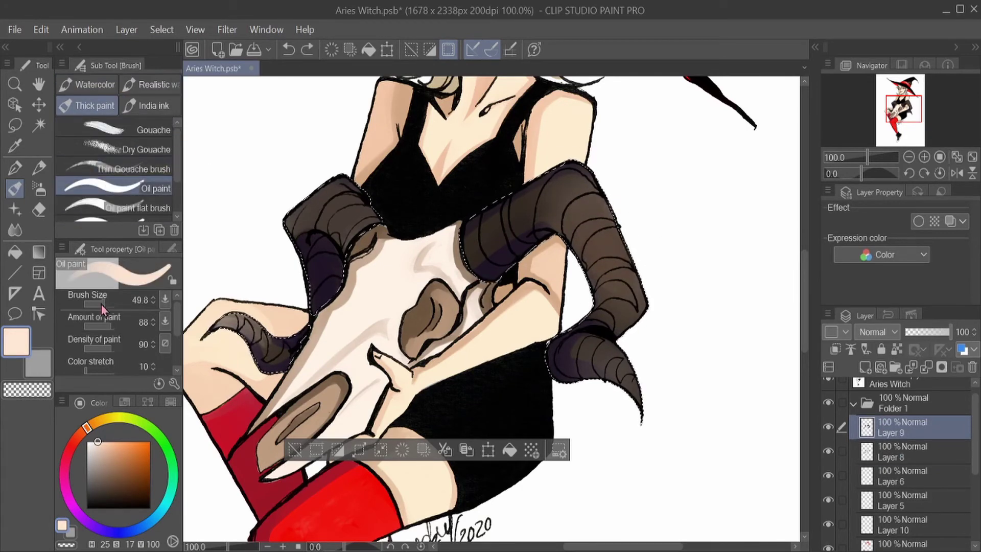
{"action": "left_click_drag", "start_coordinate": [102, 304], "coordinate": [88, 305]}
{"action": "left_click_drag", "start_coordinate": [587, 258], "coordinate": [589, 242]}
{"action": "left_click_drag", "start_coordinate": [88, 304], "coordinate": [92, 304]}
{"action": "left_click_drag", "start_coordinate": [638, 302], "coordinate": [600, 198]}
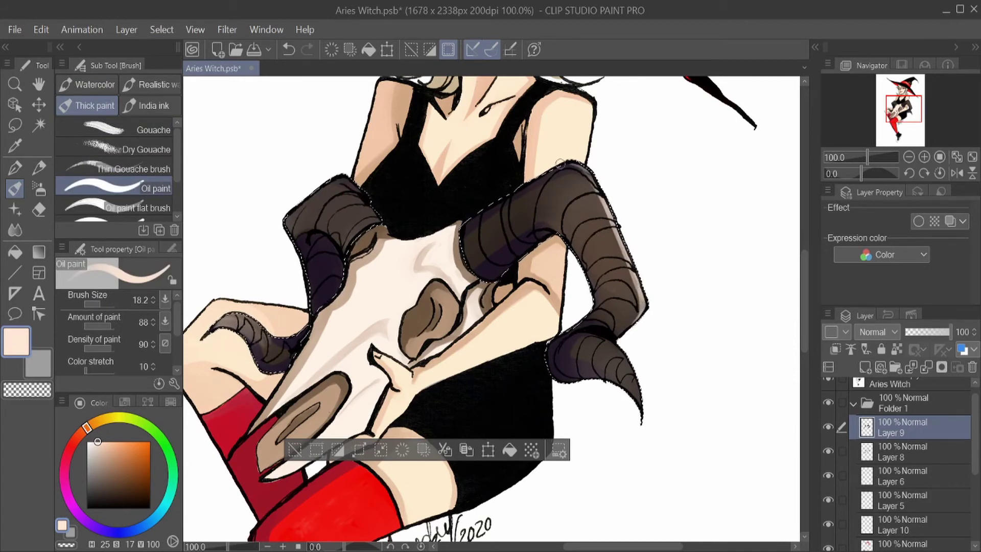
Deepen the horns' shadows with sampled dark purple (H279 S44 V15) at brush size 69.7 and clear the selection.
{"action": "left_click", "coordinate": [271, 349], "text": "alt"}
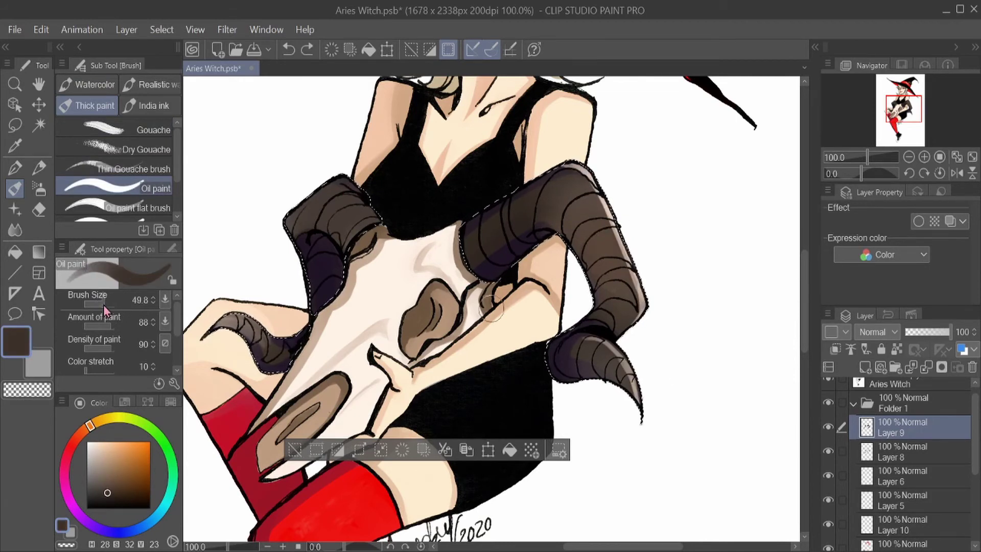
{"action": "left_click", "coordinate": [292, 338], "text": "alt"}
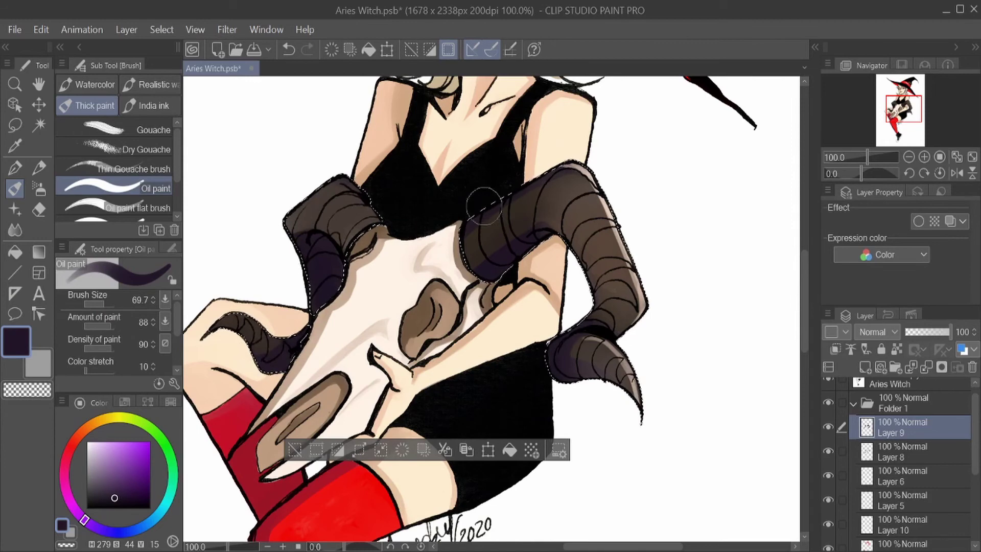
{"action": "key", "text": "ctrl+d"}
Clean up the skull's snout on Layer 8 with the Hard eraser at size 30.1, retouching with sampled brown (H28 S40 V44).
{"action": "key", "text": "e"}
{"action": "key", "text": "alt+bracketleft"}
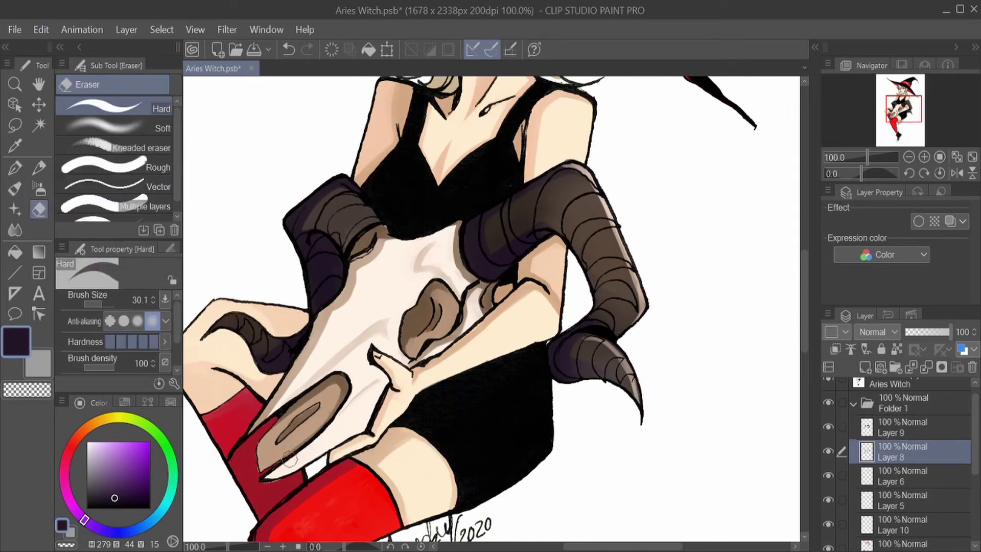
{"action": "left_click", "coordinate": [339, 415], "text": "alt"}
{"action": "key", "text": "b"}
{"action": "left_click", "coordinate": [909, 157]}
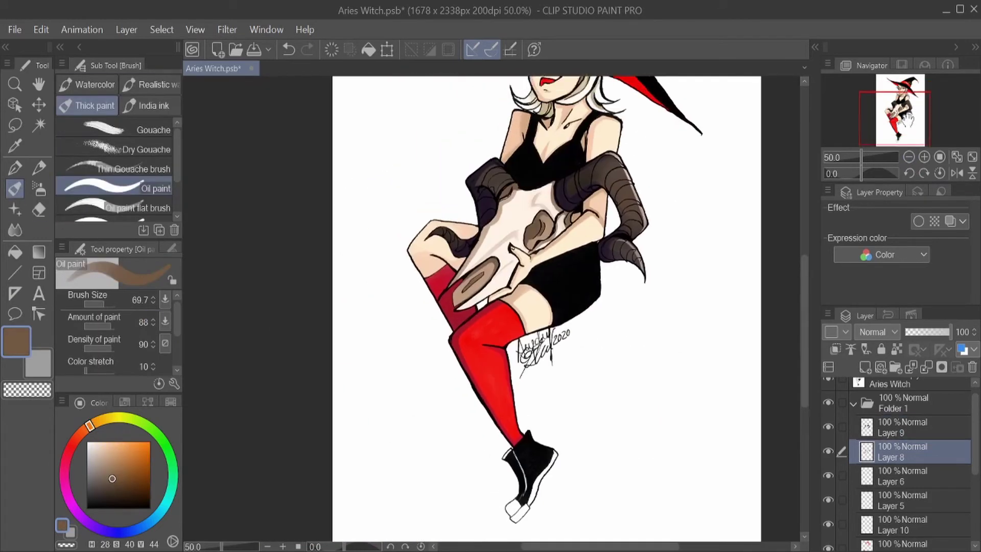
{"action": "scroll", "coordinate": [919, 115], "scroll_direction": "up", "scroll_amount": 3}
Touch up the skin shadows on Layer 2 with sampled tans, H27 S34 V86 at brush size 5.6 and H28 S37 V82 at size 13.
{"action": "key", "text": "e"}
{"action": "left_click", "coordinate": [122, 452]}
{"action": "key", "text": "b"}
{"action": "left_click", "coordinate": [639, 460], "text": "alt"}
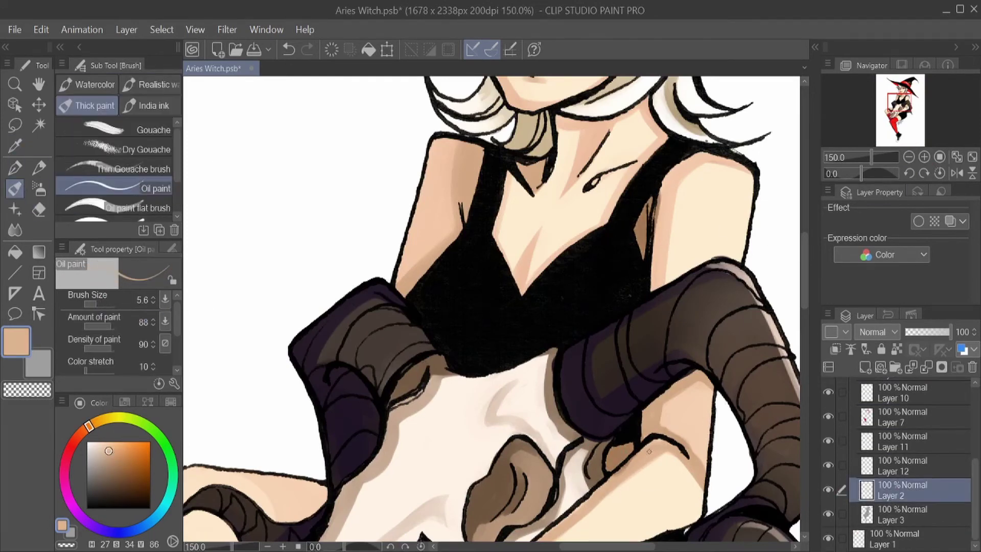
{"action": "scroll", "coordinate": [639, 460], "scroll_direction": "up", "scroll_amount": 10}
{"action": "left_click_drag", "start_coordinate": [538, 520], "coordinate": [513, 407]}
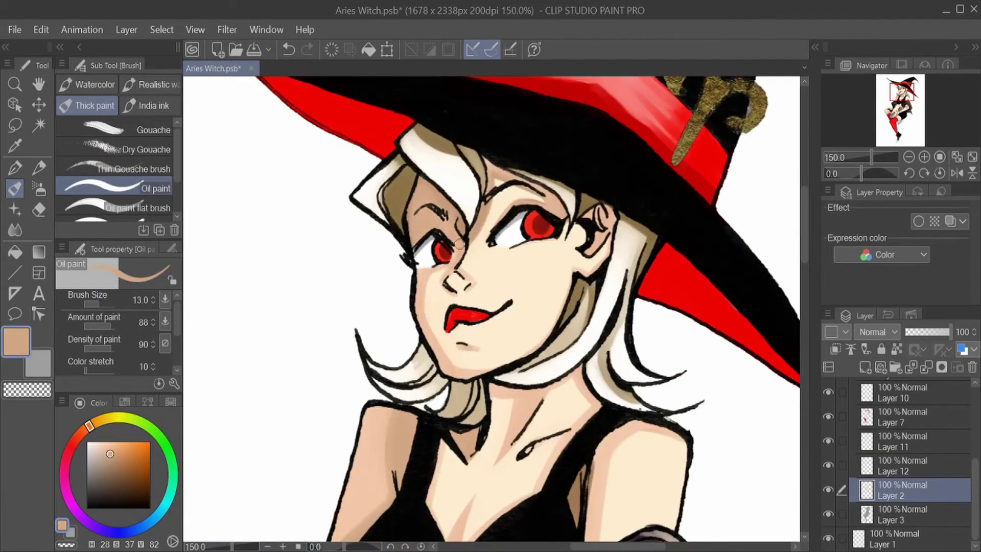
Refine the face shading around the cheek, chin and ear with sampled light skin tones, including H36 S19 V100 and H37 S18 V100.
{"action": "left_click", "coordinate": [482, 233], "text": "alt"}
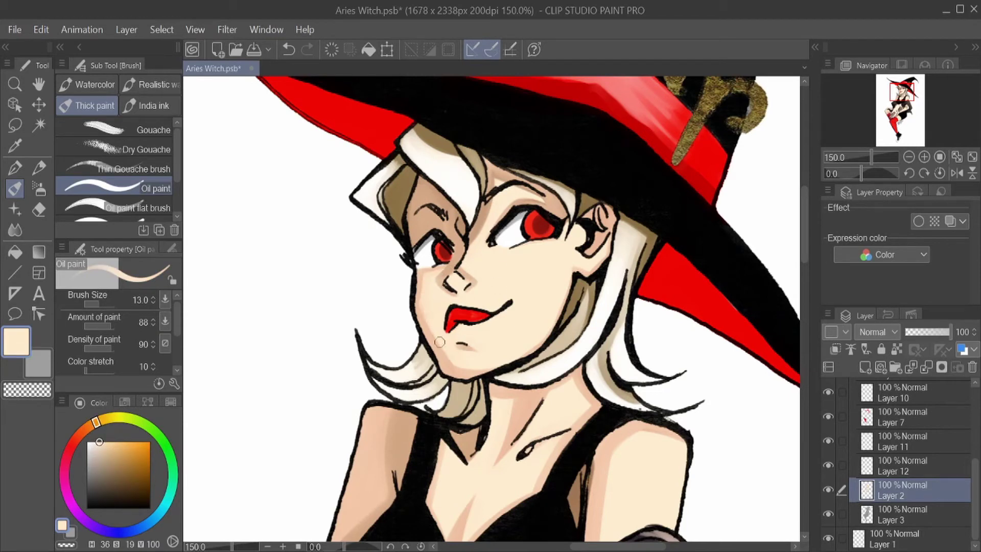
{"action": "left_click", "coordinate": [422, 272], "text": "alt"}
{"action": "left_click", "coordinate": [593, 256], "text": "alt"}
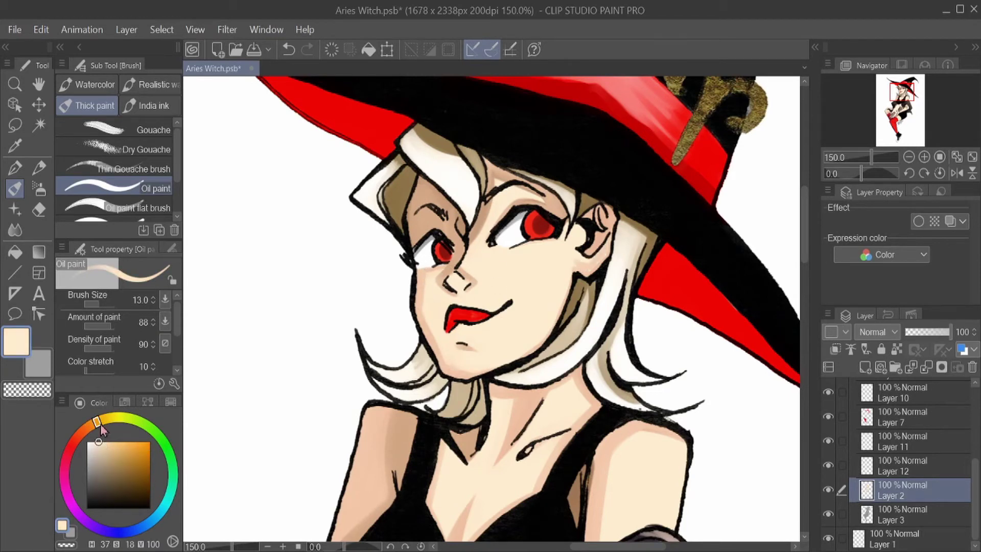
{"action": "left_click_drag", "start_coordinate": [603, 252], "coordinate": [516, 302]}
Try clipping Layer 4 to the Aries Witch line art layer.
{"action": "scroll", "coordinate": [903, 137], "scroll_direction": "down", "scroll_amount": 4}
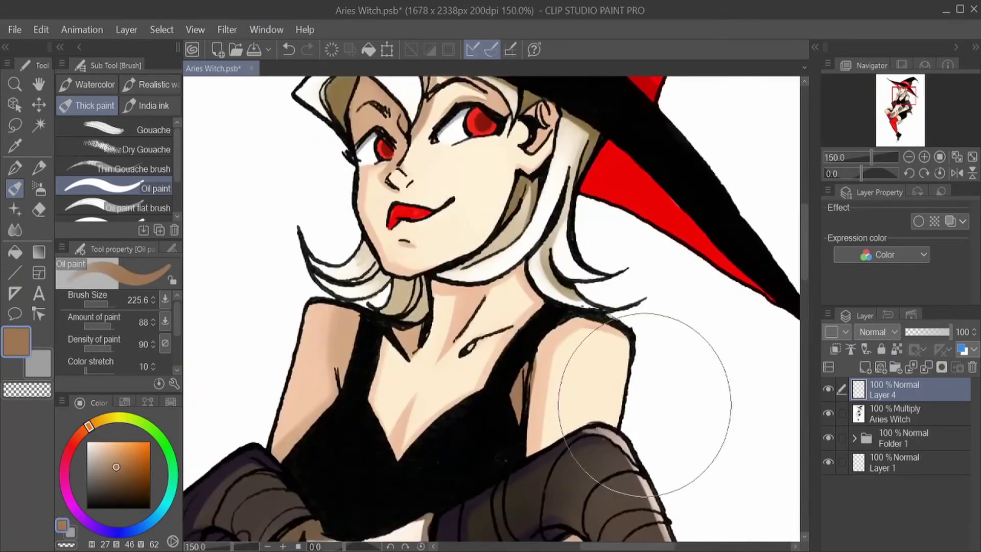
{"action": "key", "text": "ctrl+alt+g"}
{"action": "key", "text": "ctrl+z"}
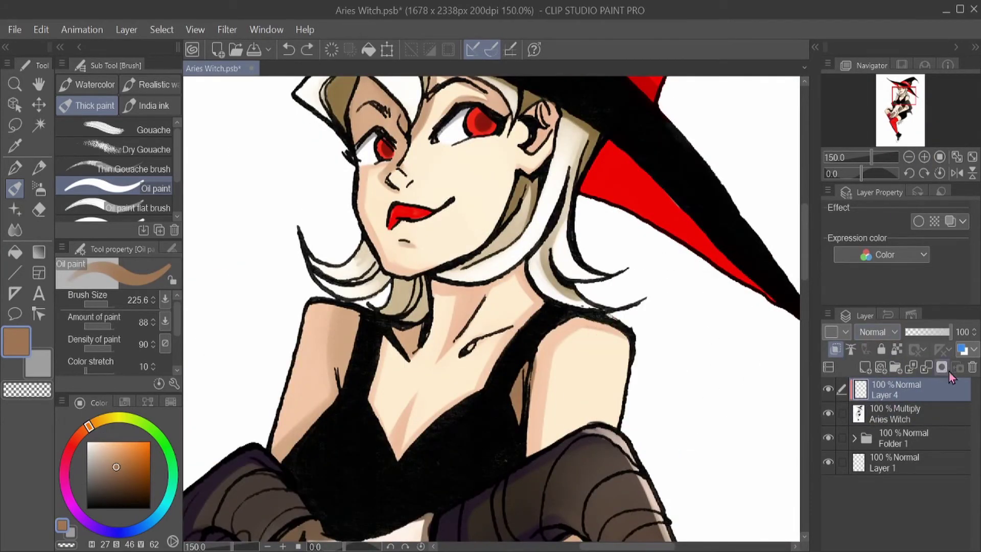
Apply a pinkish-red (H349 S87 V100) foreground-to-transparent gradient over the figure on clipped Layer 13, set to Multiply at 29% opacity.
{"action": "key", "text": "ctrl+0"}
{"action": "key", "text": "g"}
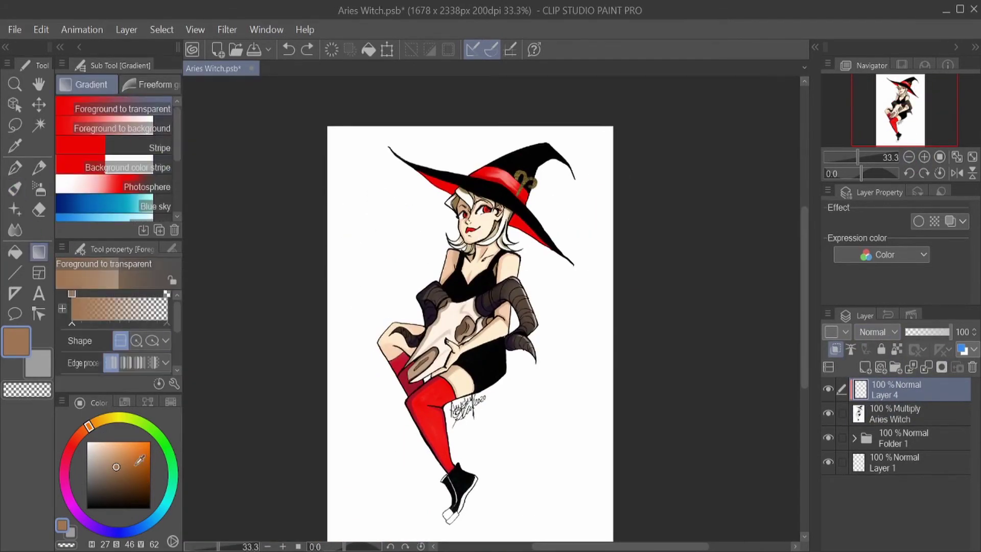
{"action": "left_click", "coordinate": [67, 456]}
{"action": "left_click", "coordinate": [142, 442]}
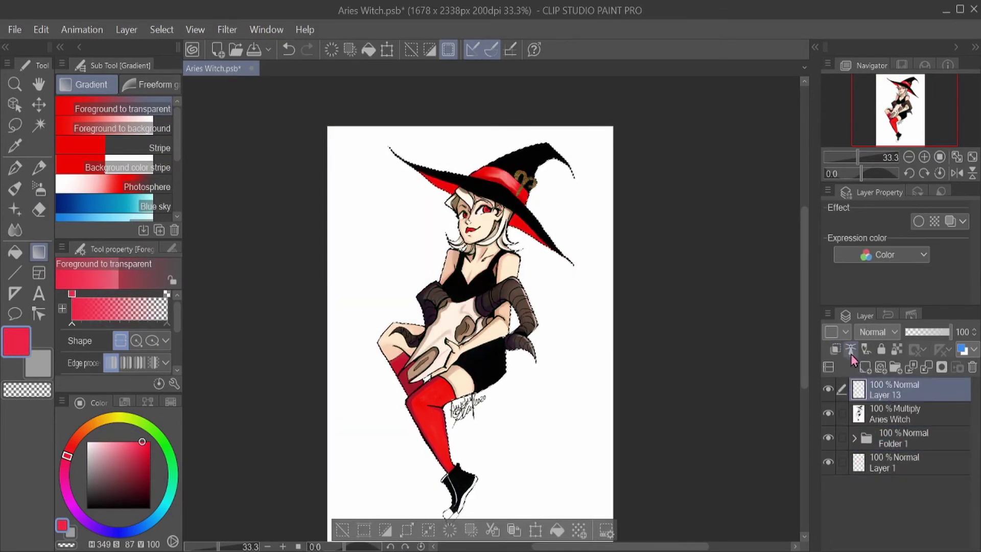
{"action": "left_click", "coordinate": [836, 349]}
{"action": "left_click_drag", "start_coordinate": [460, 470], "coordinate": [500, 208]}
{"action": "key", "text": "ctrl+z"}
{"action": "scroll", "coordinate": [477, 465], "scroll_direction": "up", "scroll_amount": 1}
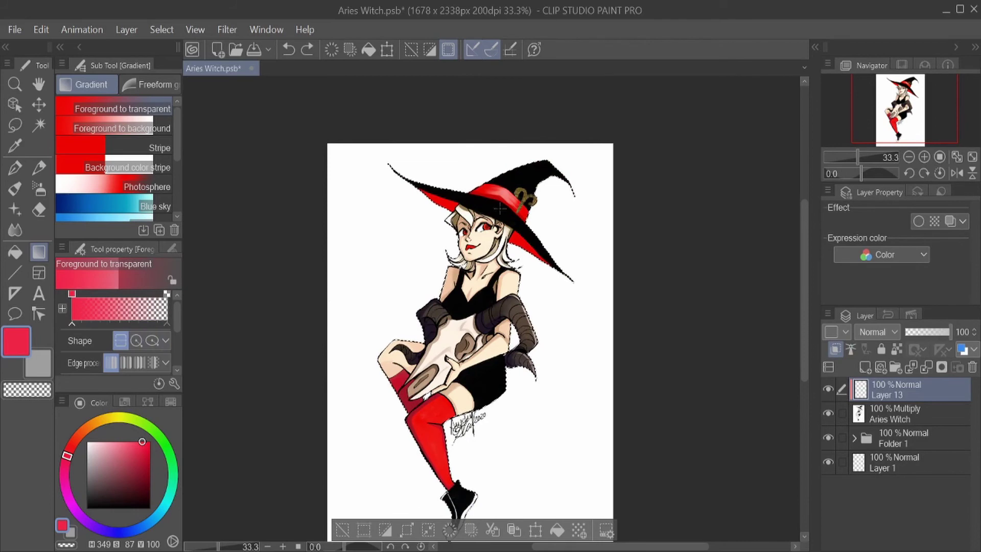
{"action": "key", "text": "ctrl+y"}
{"action": "scroll", "coordinate": [876, 332], "scroll_direction": "down", "scroll_amount": 2}
{"action": "left_click_drag", "start_coordinate": [950, 331], "coordinate": [923, 345]}
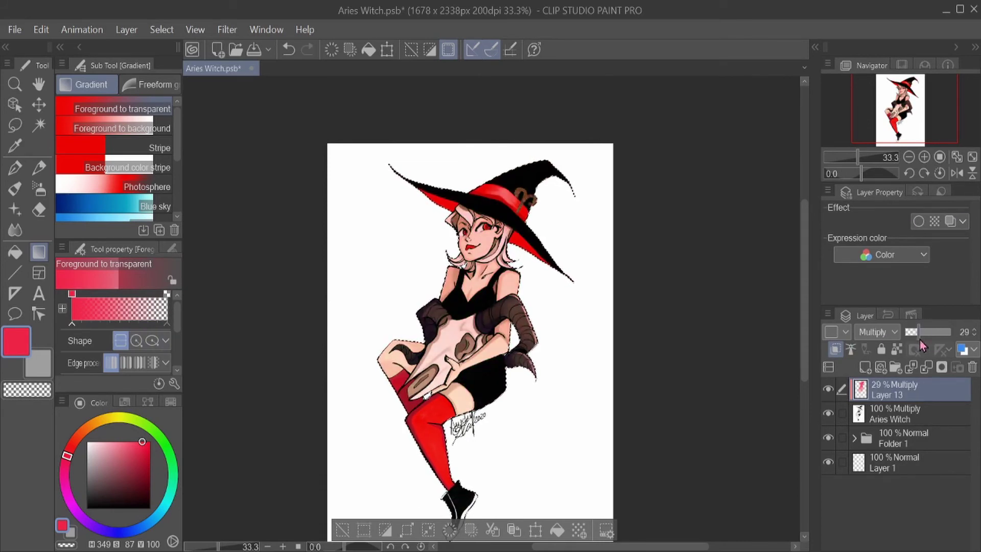
Try a foreground-to-background gradient from pinkish red to pale pink down the figure with Layer 13 at 100% opacity.
{"action": "left_click", "coordinate": [122, 128]}
{"action": "left_click", "coordinate": [39, 364]}
{"action": "left_click", "coordinate": [65, 465]}
{"action": "left_click", "coordinate": [91, 441]}
{"action": "left_click", "coordinate": [951, 332]}
{"action": "left_click_drag", "start_coordinate": [474, 264], "coordinate": [430, 487]}
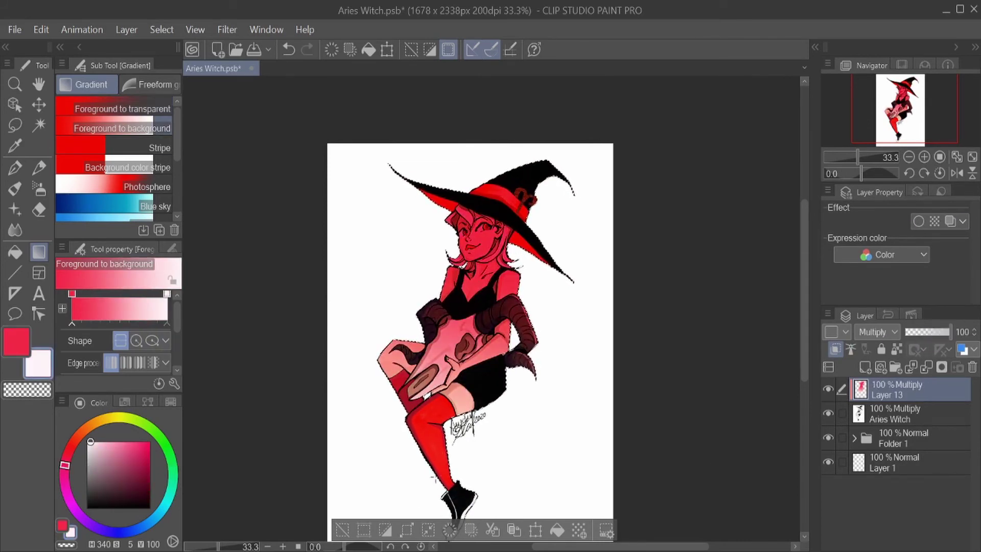
{"action": "key", "text": "ctrl+z"}
Reduce Layer 13's opacity to 3%.
{"action": "left_click_drag", "start_coordinate": [933, 350], "coordinate": [911, 342]}
Try erasing the hat brim's lower outline on the Aries Witch layer with the Hard eraser at size 30.1.
{"action": "left_click", "coordinate": [899, 413]}
{"action": "scroll", "coordinate": [511, 238], "scroll_direction": "up", "scroll_amount": 4}
{"action": "key", "text": "e"}
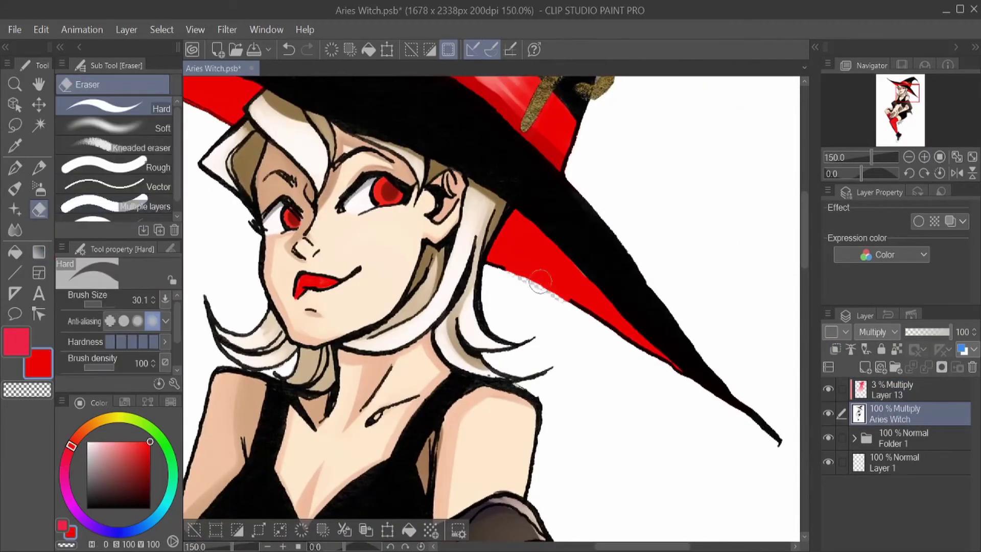
{"action": "key", "text": "b"}
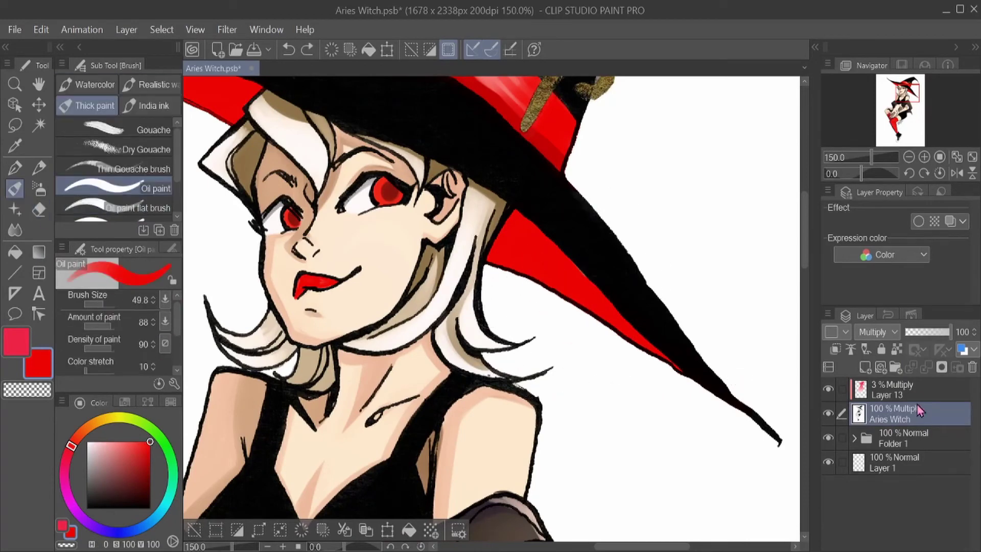
Add a layer clipped to the Aries Witch line art and paint a white circle on the shoe's ankle at brush size 58.9.
{"action": "key", "text": "ctrl+minus"}
{"action": "left_click", "coordinate": [864, 367]}
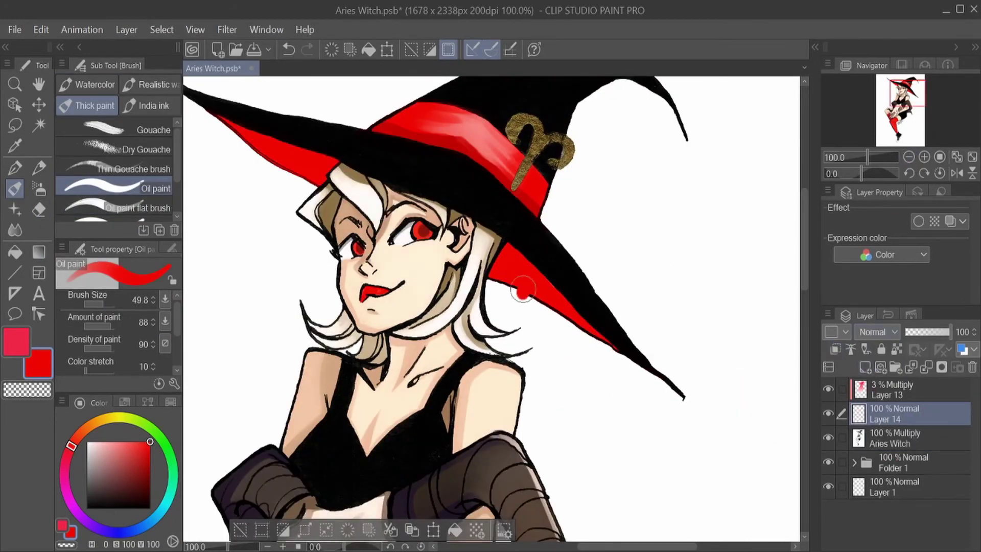
{"action": "key", "text": "ctrl+z"}
{"action": "key", "text": "ctrl+minus"}
{"action": "key", "text": "ctrl+minus"}
{"action": "key", "text": "ctrl+minus"}
{"action": "left_click", "coordinate": [881, 367]}
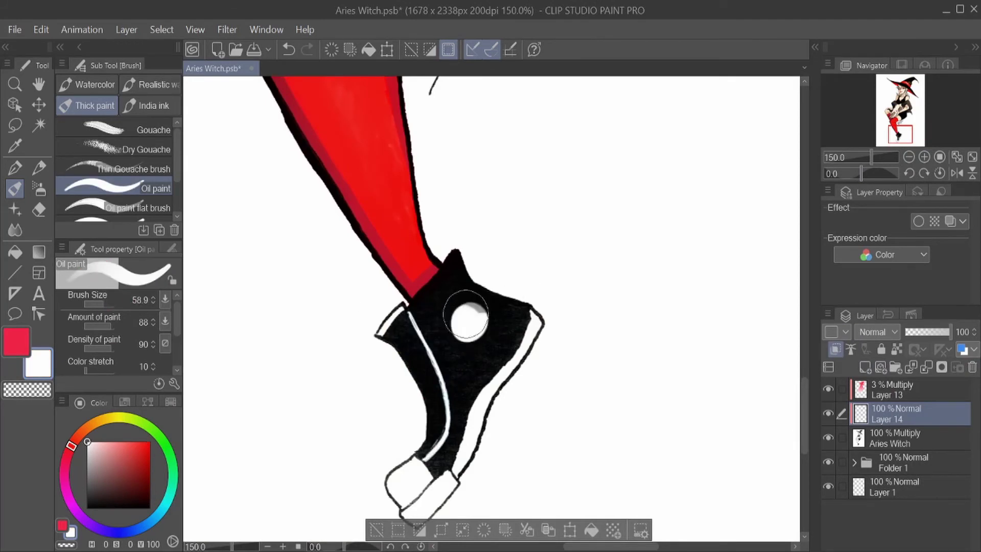
Expand Folder 1 and try a white stroke across the shoe's ankle on the Aries Witch layer.
{"action": "left_click", "coordinate": [900, 462]}
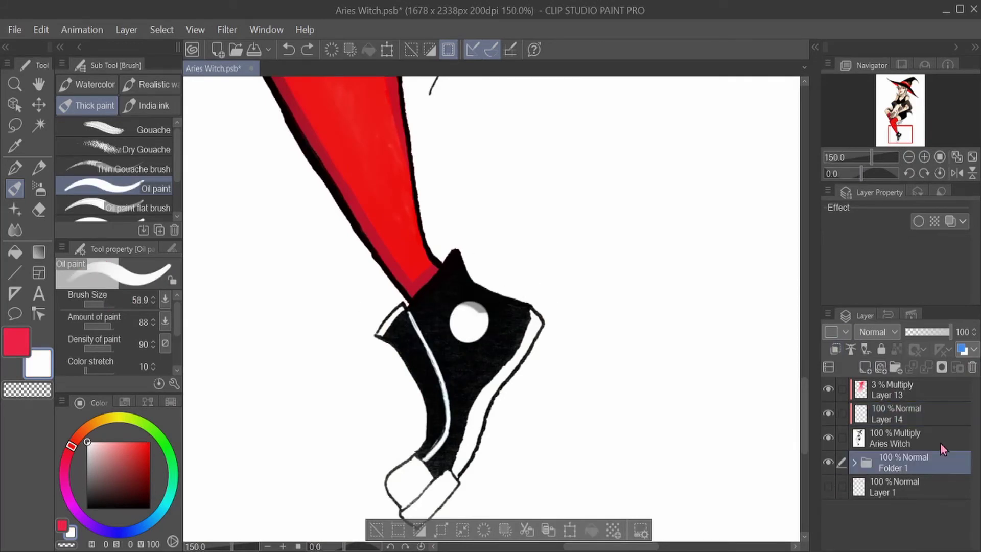
{"action": "left_click", "coordinate": [855, 462]}
{"action": "left_click", "coordinate": [920, 438]}
{"action": "left_click_drag", "start_coordinate": [455, 327], "coordinate": [526, 299]}
{"action": "key", "text": "ctrl+z"}
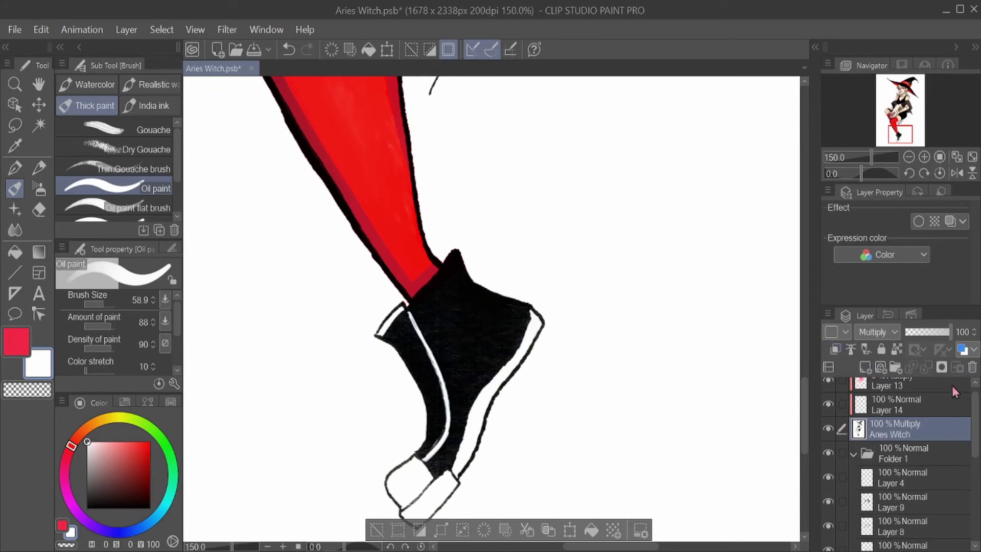
Repaint the solid white circle on the shoe's ankle on Layer 14.
{"action": "scroll", "coordinate": [977, 460], "scroll_direction": "down", "scroll_amount": 5}
{"action": "left_click", "coordinate": [466, 321]}
{"action": "key", "text": "ctrl+z"}
{"action": "left_click", "coordinate": [465, 321]}
{"action": "scroll", "coordinate": [864, 474], "scroll_direction": "down", "scroll_amount": 5}
{"action": "scroll", "coordinate": [874, 460], "scroll_direction": "up", "scroll_amount": 5}
Draw a red Aries symbol inside the shoe's white circle with the Mechanical pencil at size 11.
{"action": "key", "text": "p"}
{"action": "left_click_drag", "start_coordinate": [455, 331], "coordinate": [478, 340]}
{"action": "key", "text": "ctrl+z"}
{"action": "key", "text": "ctrl+z"}
{"action": "left_click", "coordinate": [924, 173]}
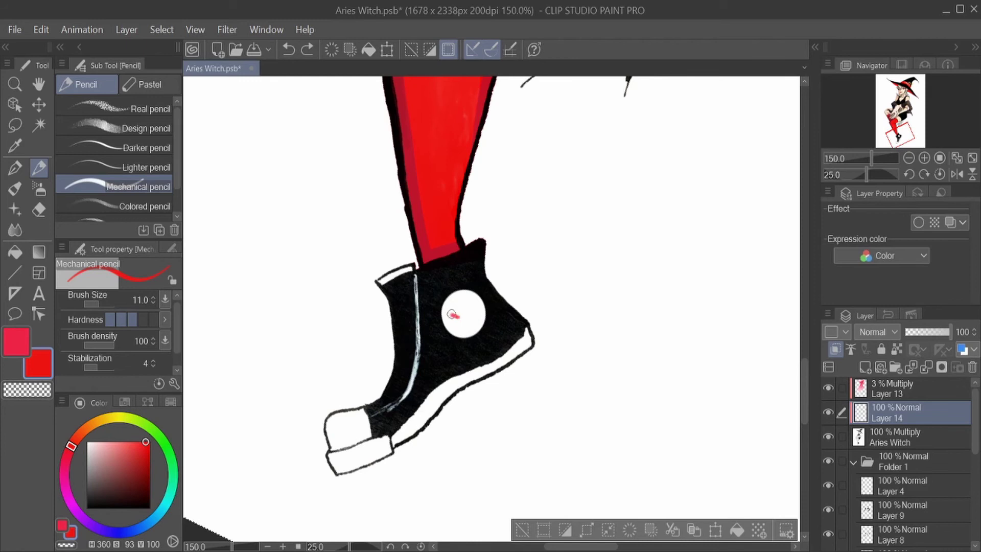
{"action": "scroll", "coordinate": [900, 460], "scroll_direction": "down", "scroll_amount": 2}
Add a layer above Layer 4 and shade the shoe's sole and toe cap with light grey (H360 S0 V83).
{"action": "left_click", "coordinate": [902, 465]}
{"action": "left_click", "coordinate": [865, 367]}
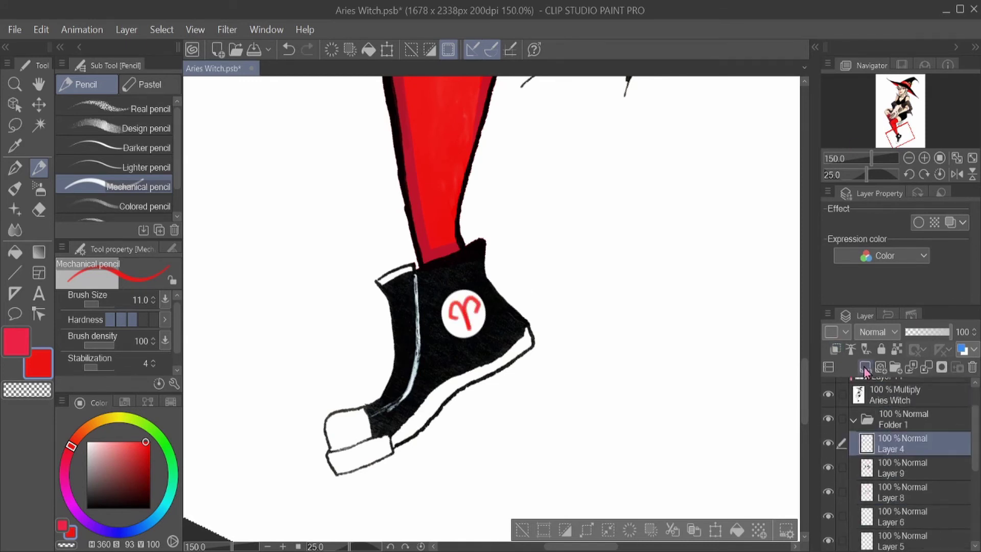
{"action": "left_click", "coordinate": [87, 453]}
{"action": "left_click_drag", "start_coordinate": [335, 445], "coordinate": [386, 429]}
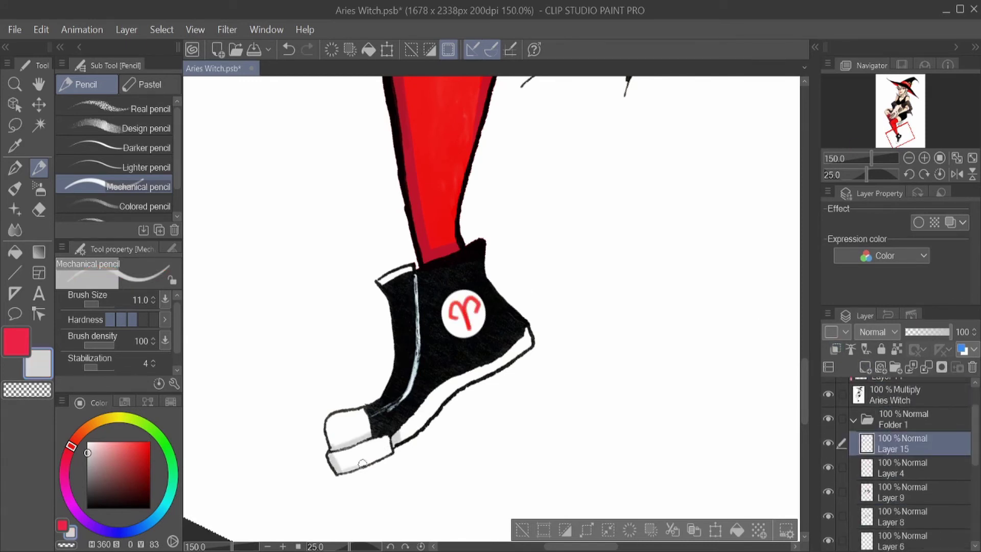
{"action": "left_click", "coordinate": [940, 175]}
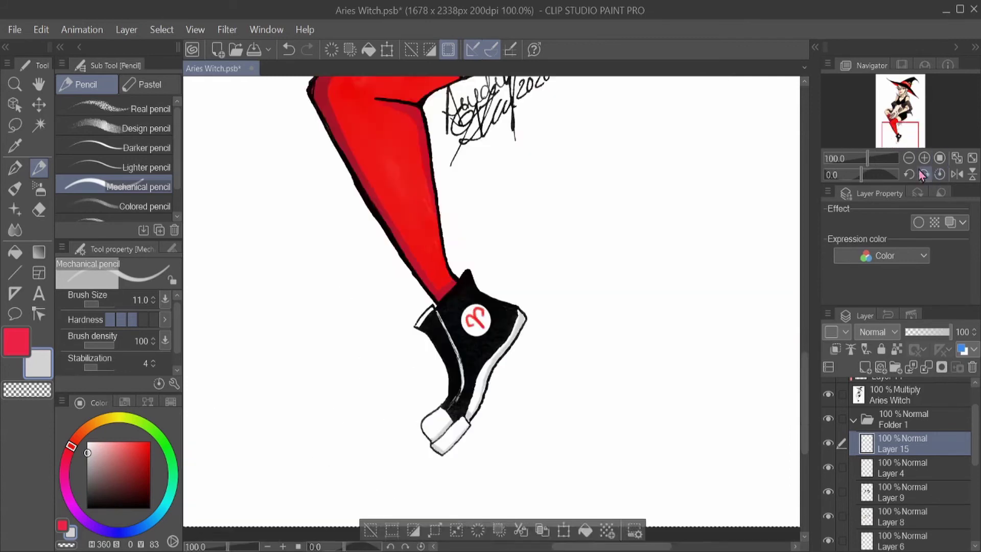
Touch up the hair's light areas with white on Layer 11 using the Oil paint brush at size 25.4.
{"action": "left_click", "coordinate": [908, 158]}
{"action": "scroll", "coordinate": [830, 460], "scroll_direction": "down", "scroll_amount": 5}
{"action": "left_click", "coordinate": [869, 455]}
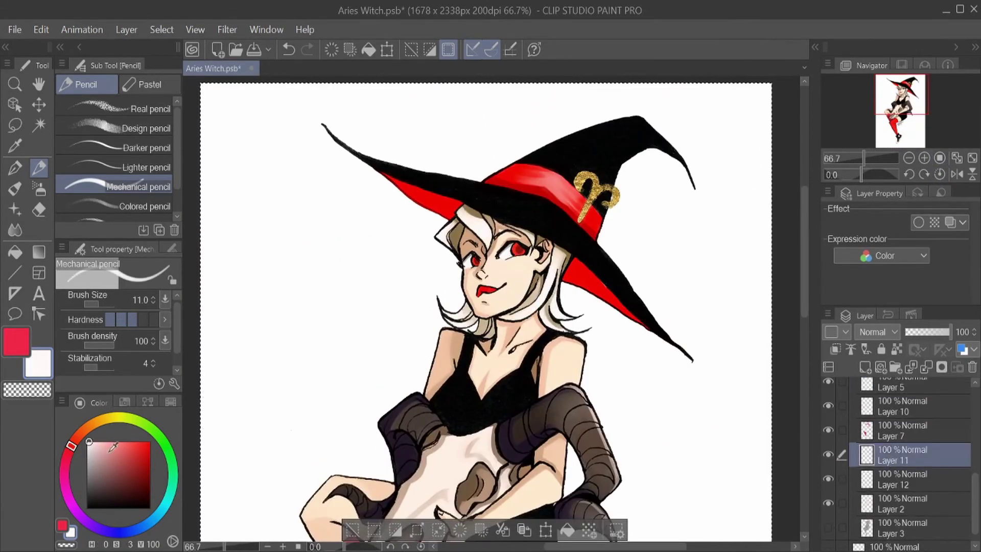
{"action": "key", "text": "b"}
{"action": "left_click", "coordinate": [924, 158]}
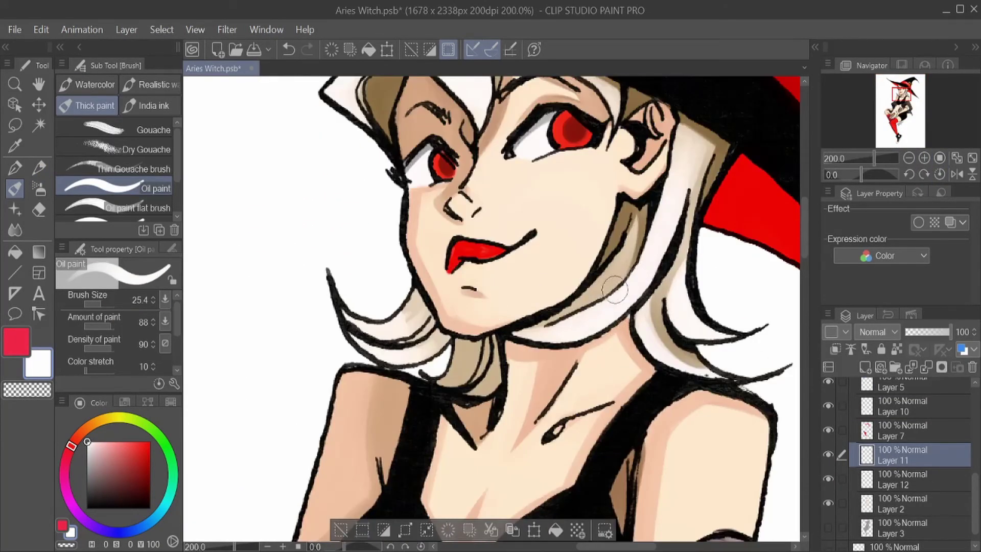
{"action": "left_click_drag", "start_coordinate": [466, 297], "coordinate": [507, 475]}
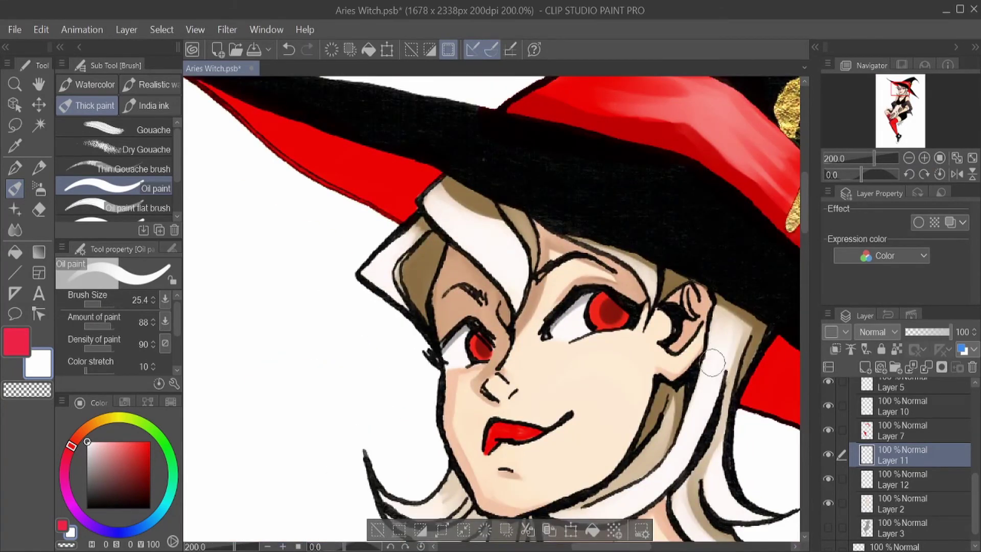
Shade the lips in dark red and add a light pink highlight on Layer 12 with Oil paint at size 11.
{"action": "left_click", "coordinate": [869, 479]}
{"action": "left_click", "coordinate": [501, 439], "text": "alt"}
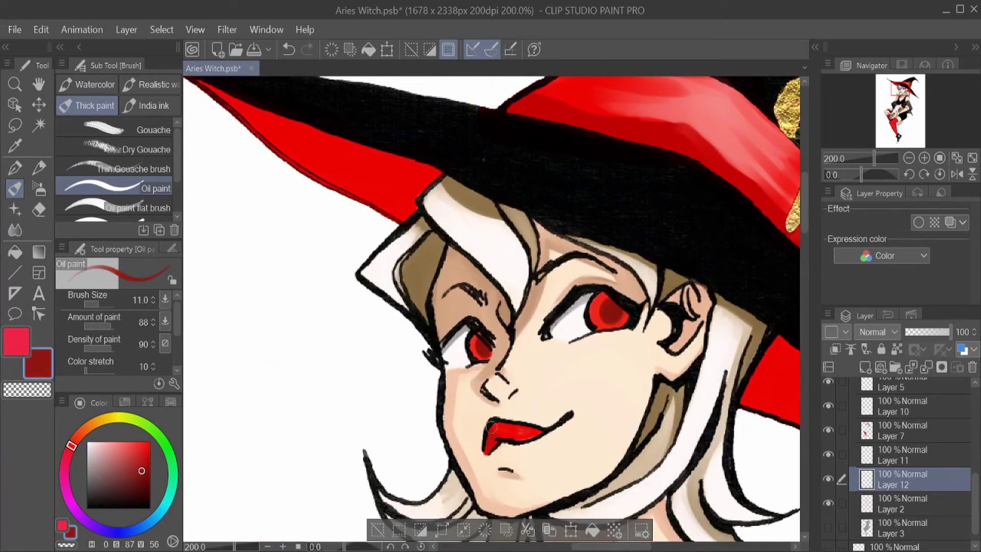
{"action": "left_click", "coordinate": [577, 406], "text": "alt"}
{"action": "left_click", "coordinate": [504, 432], "text": "alt"}
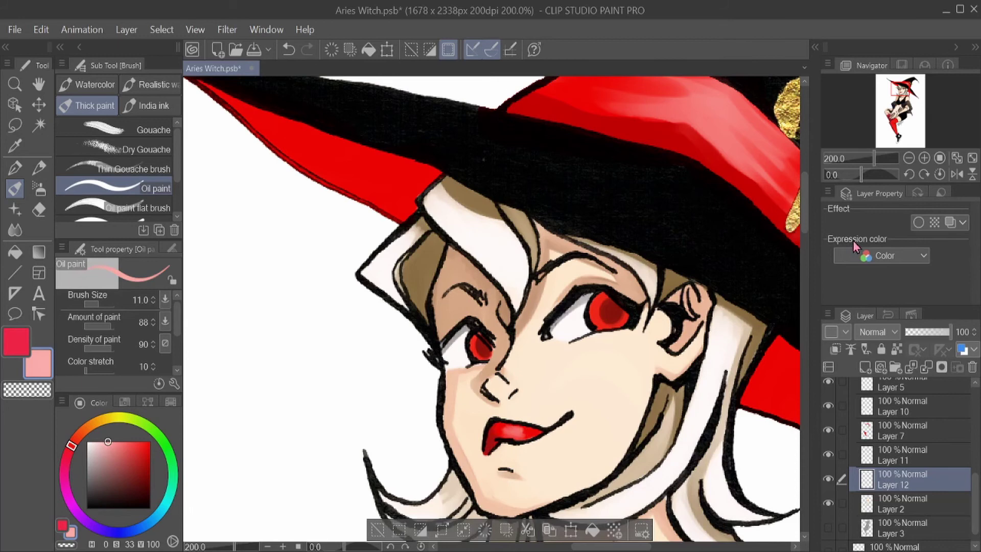
Try filling out the lips with bright red on Layer 12 and cleaning up with the Hard eraser.
{"action": "scroll", "coordinate": [512, 429], "scroll_direction": "down", "scroll_amount": 2}
{"action": "scroll", "coordinate": [511, 429], "scroll_direction": "up", "scroll_amount": 5}
{"action": "left_click", "coordinate": [664, 215], "text": "alt"}
{"action": "mouse_move", "coordinate": [644, 258]}
{"action": "left_mouse_down"}
{"action": "mouse_move", "coordinate": [659, 276]}
{"action": "mouse_move", "coordinate": [650, 238]}
{"action": "mouse_move", "coordinate": [628, 275]}
{"action": "mouse_move", "coordinate": [619, 240]}
{"action": "mouse_move", "coordinate": [611, 268]}
{"action": "left_mouse_up"}
{"action": "key", "text": "ctrl+alt+0"}
{"action": "key", "text": "ctrl+z"}
{"action": "key", "text": "ctrl+z"}
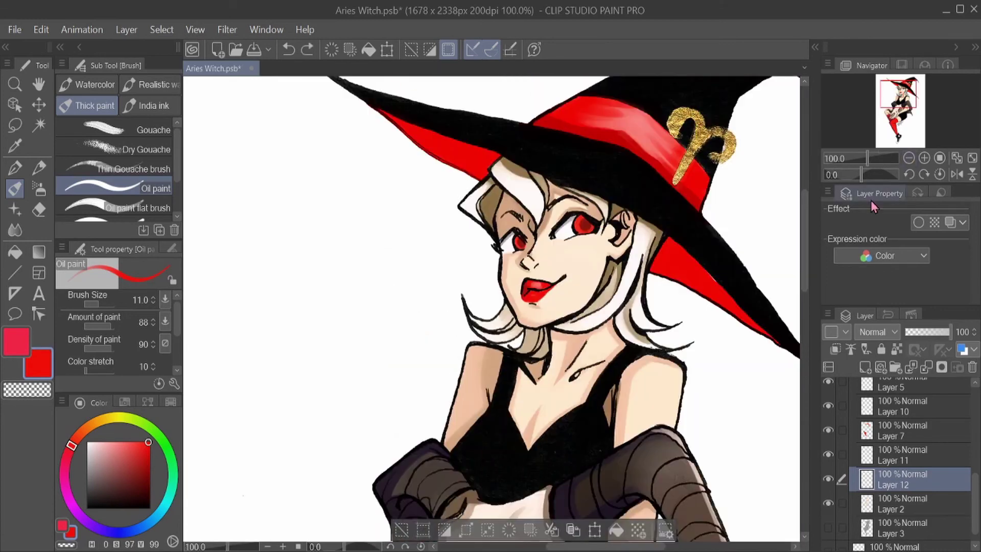
{"action": "left_click", "coordinate": [39, 209]}
{"action": "scroll", "coordinate": [527, 302], "scroll_direction": "up", "scroll_amount": 4}
{"action": "left_click_drag", "start_coordinate": [741, 240], "coordinate": [664, 266]}
{"action": "key", "text": "ctrl+alt+0"}
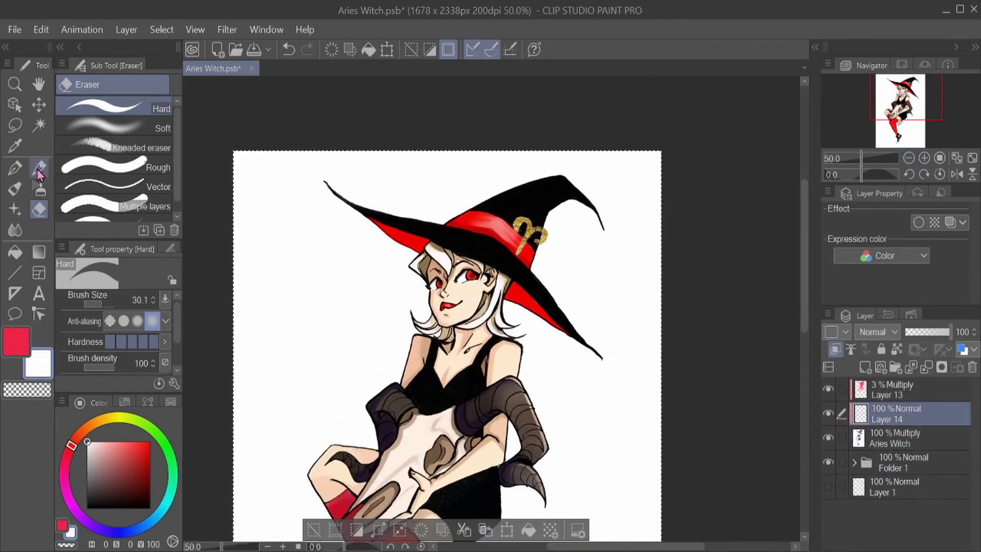
Try thin white highlight strokes along the hat brim on Layer 14 with Oil paint at size 11.
{"action": "left_click", "coordinate": [15, 188]}
{"action": "key", "text": "ctrl+alt+0"}
{"action": "key", "text": "ctrl+z"}
{"action": "key", "text": "ctrl+z"}
{"action": "mouse_move", "coordinate": [376, 331]}
{"action": "left_mouse_down"}
{"action": "mouse_move", "coordinate": [434, 341]}
{"action": "mouse_move", "coordinate": [456, 367]}
{"action": "mouse_move", "coordinate": [447, 350]}
{"action": "left_mouse_up"}
{"action": "mouse_move", "coordinate": [432, 316]}
{"action": "left_mouse_down"}
{"action": "mouse_move", "coordinate": [478, 388]}
{"action": "mouse_move", "coordinate": [485, 370]}
{"action": "left_mouse_up"}
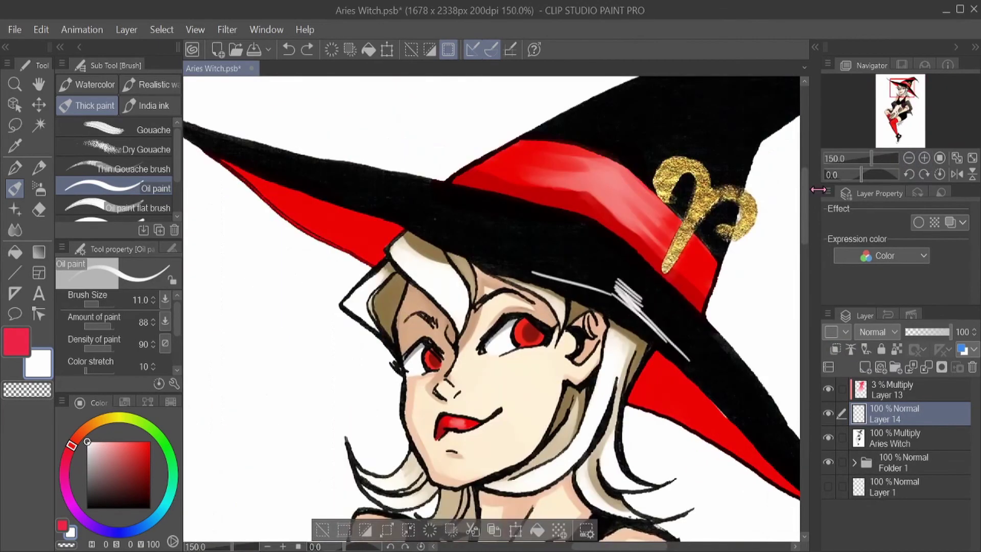
Try a broad dark grey highlight (H240 S0 V36) on the hat brim with Oil paint at size 35.6, and undo it.
{"action": "mouse_move", "coordinate": [542, 227]}
{"action": "left_mouse_down"}
{"action": "mouse_move", "coordinate": [659, 318]}
{"action": "mouse_move", "coordinate": [516, 217]}
{"action": "left_mouse_up"}
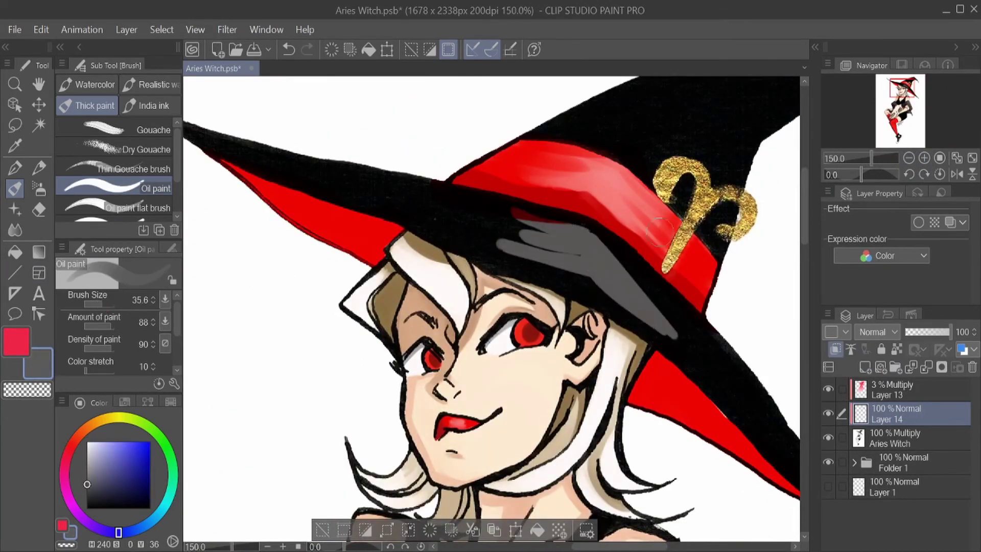
{"action": "key", "text": "ctrl+z"}
{"action": "key", "text": "ctrl+z"}
Add a new layer directly above Folder 1 and get the Fill tool ready, referring only to the editing layer.
{"action": "key", "text": "ctrl+0"}
{"action": "left_click", "coordinate": [899, 462]}
{"action": "left_click", "coordinate": [865, 367]}
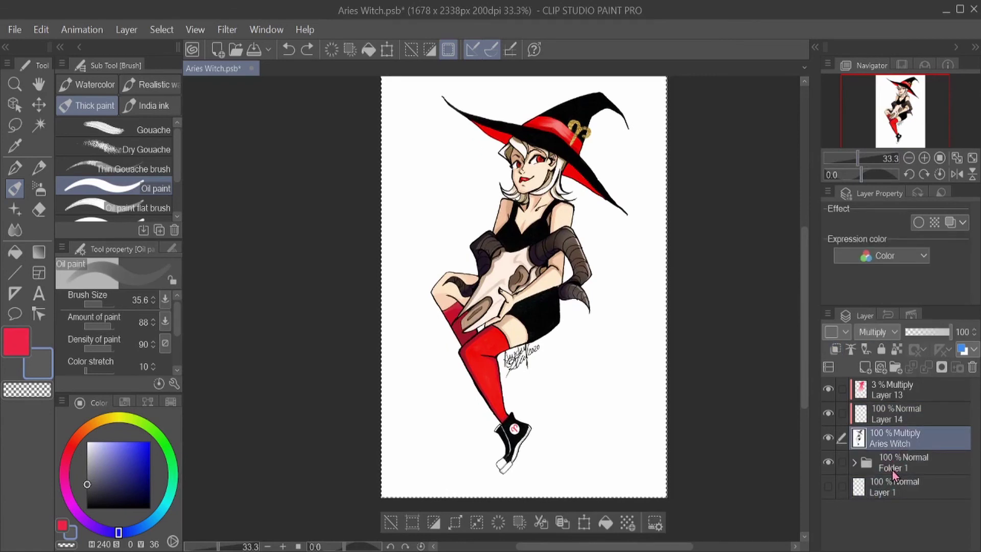
{"action": "left_click", "coordinate": [15, 252]}
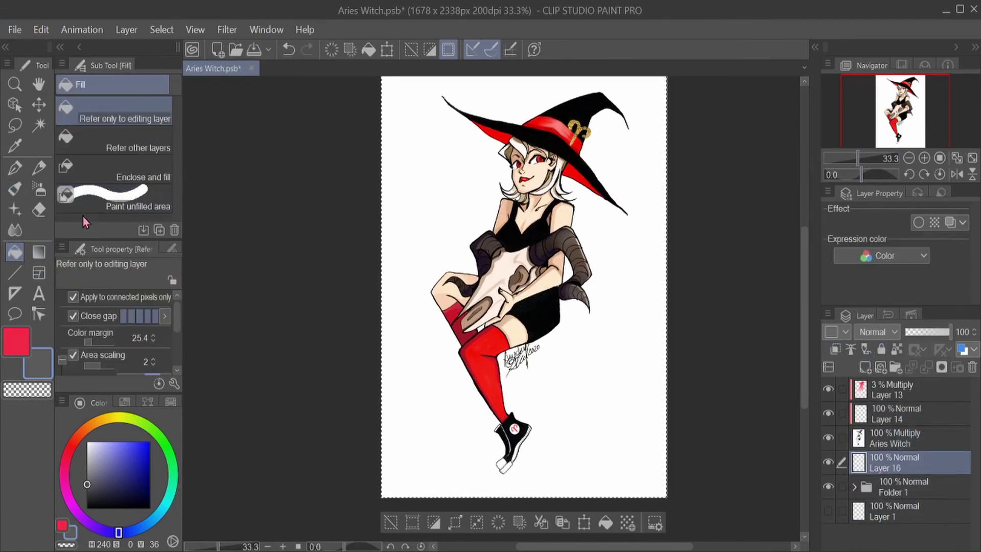